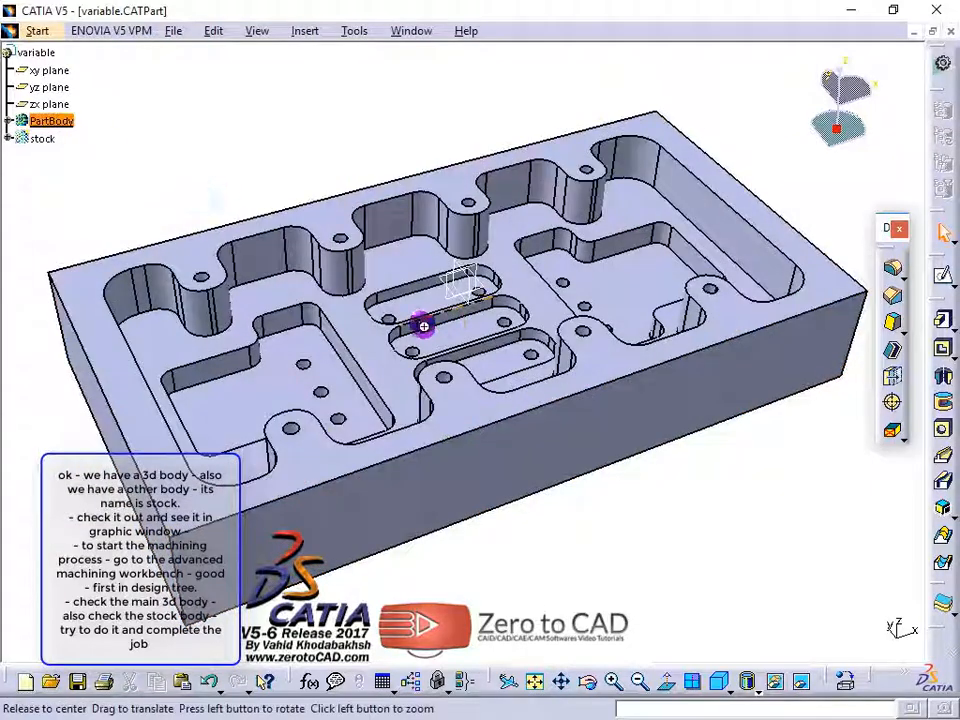
- Show the hidden stock body
right_click(45, 140)
click(86, 195)
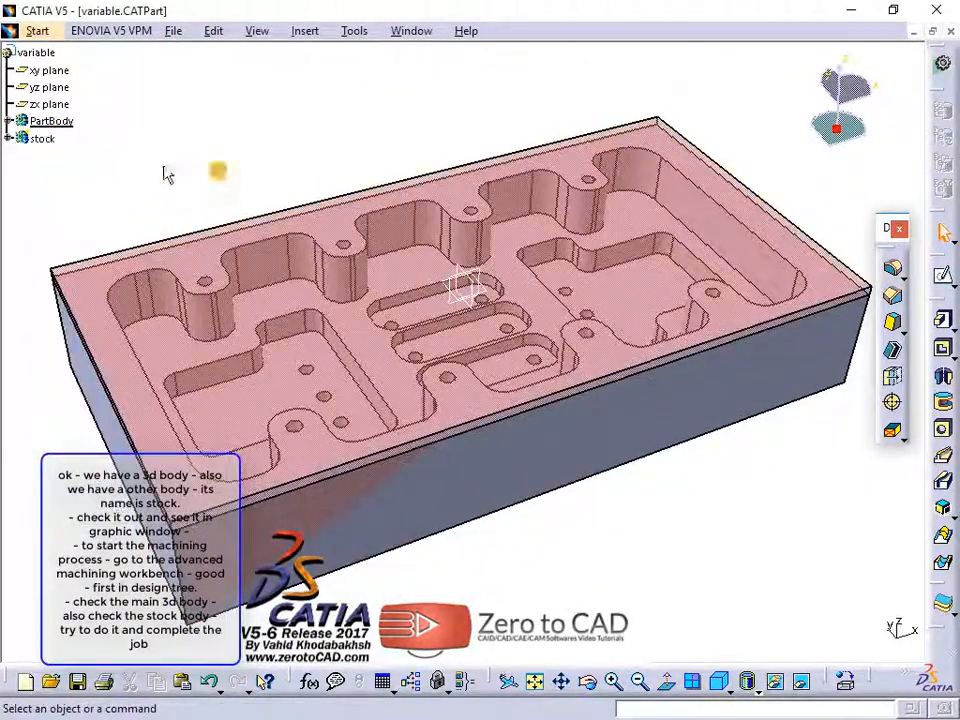
- Hide PartBody to inspect the stock body on its own, and show PartBody again
right_click(50, 121)
click(86, 182)
click(412, 253)
middle_drag(412, 253, 390, 210)
right_click(45, 121)
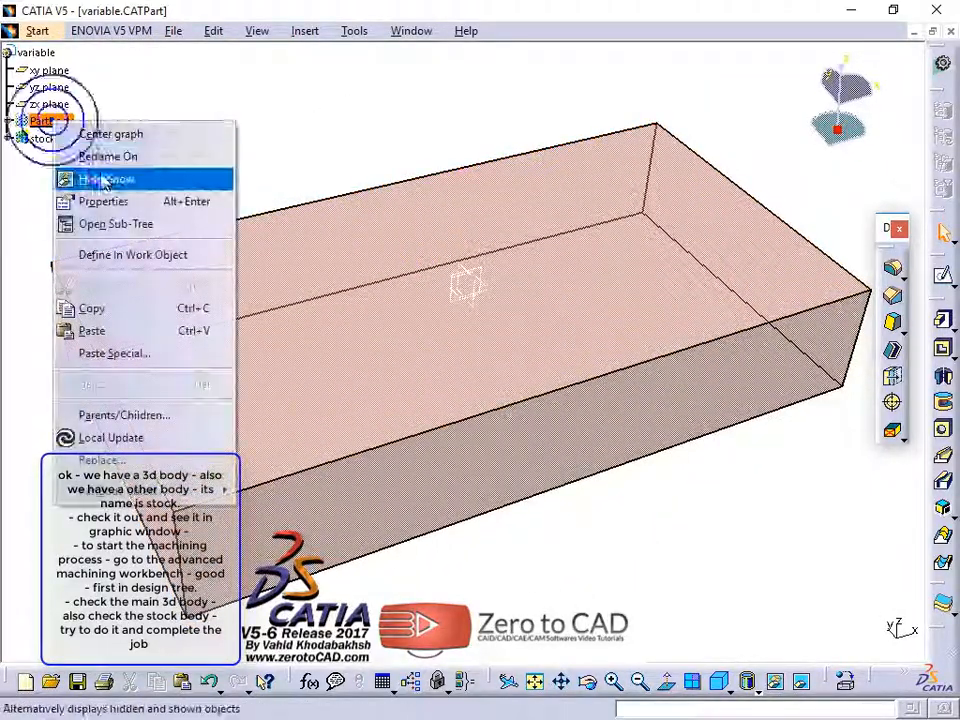
click(104, 180)
- Switch to the Advanced Machining workbench for the variable part
click(37, 31)
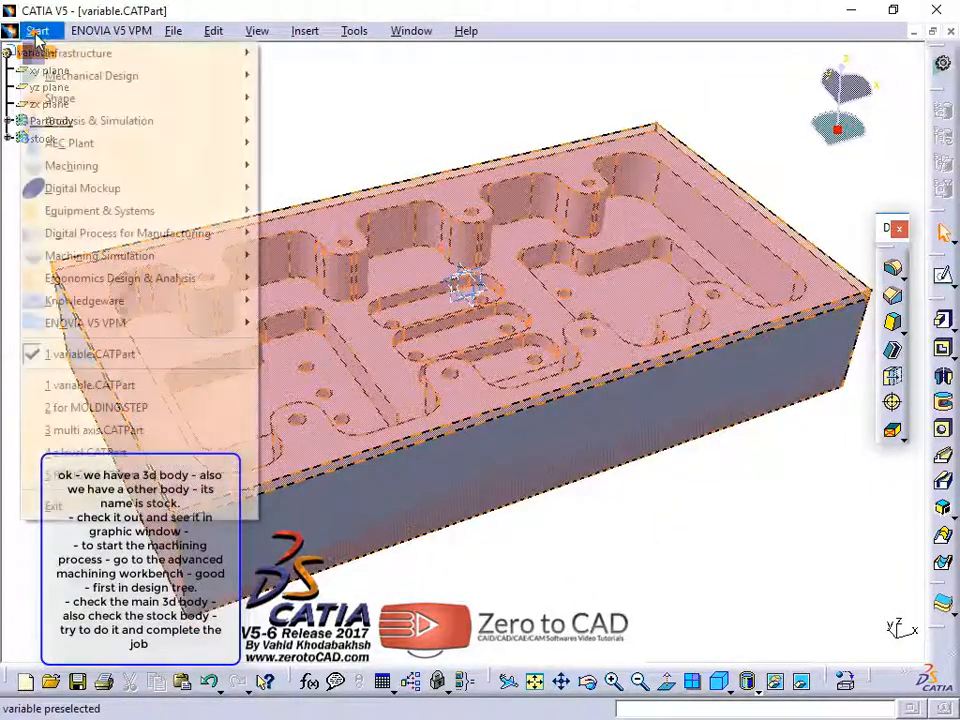
mouse_move(77, 165)
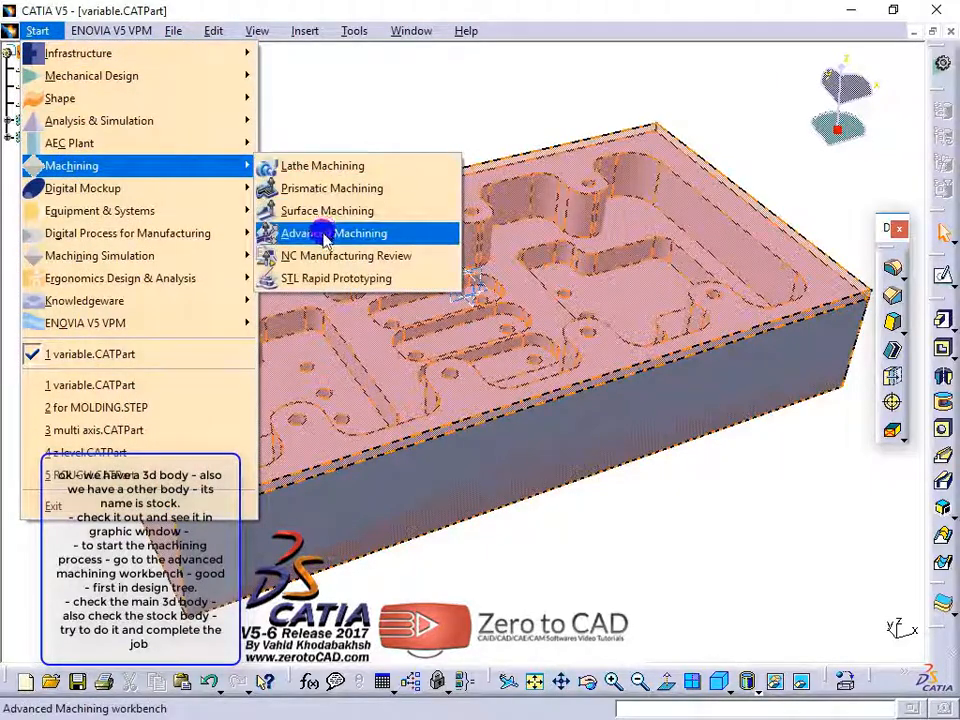
click(325, 235)
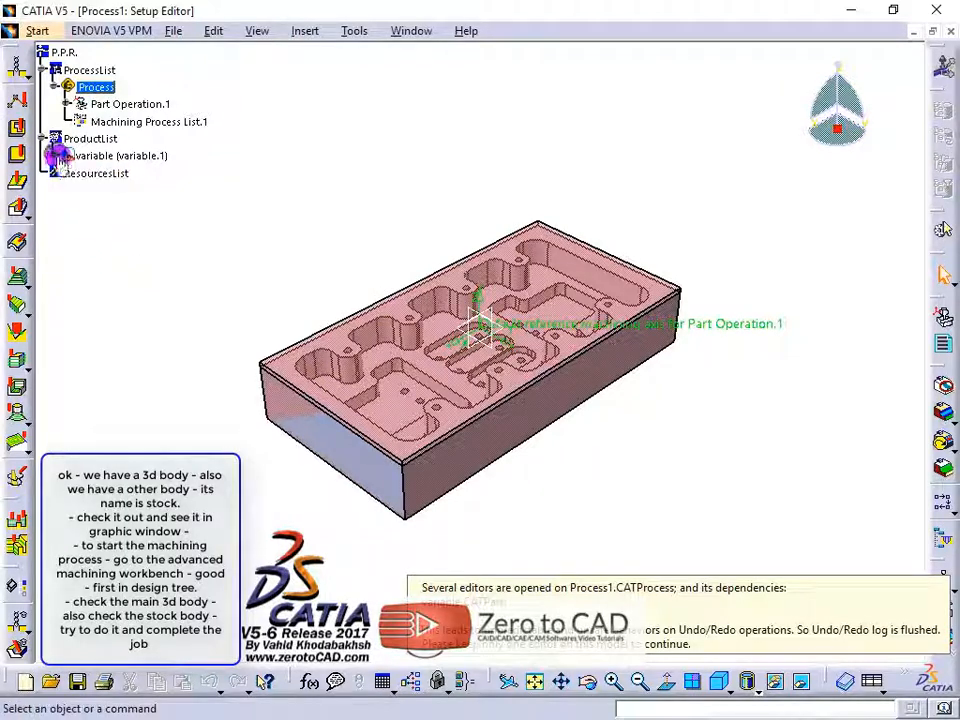
- Expand the variable product and its part in the tree to reveal PartBody and stock
click(56, 156)
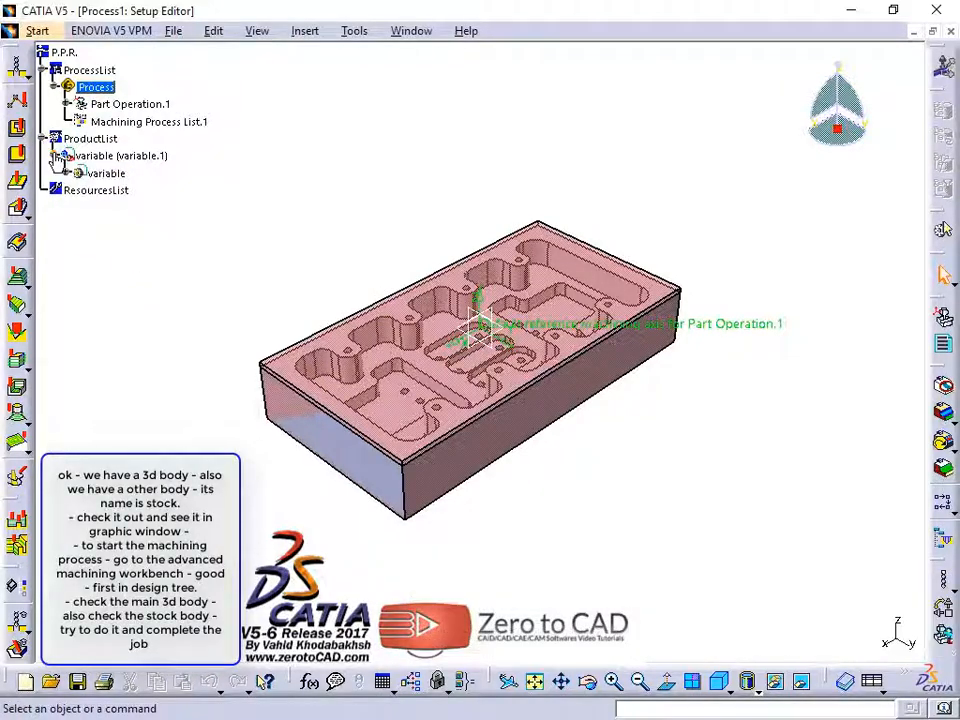
click(65, 173)
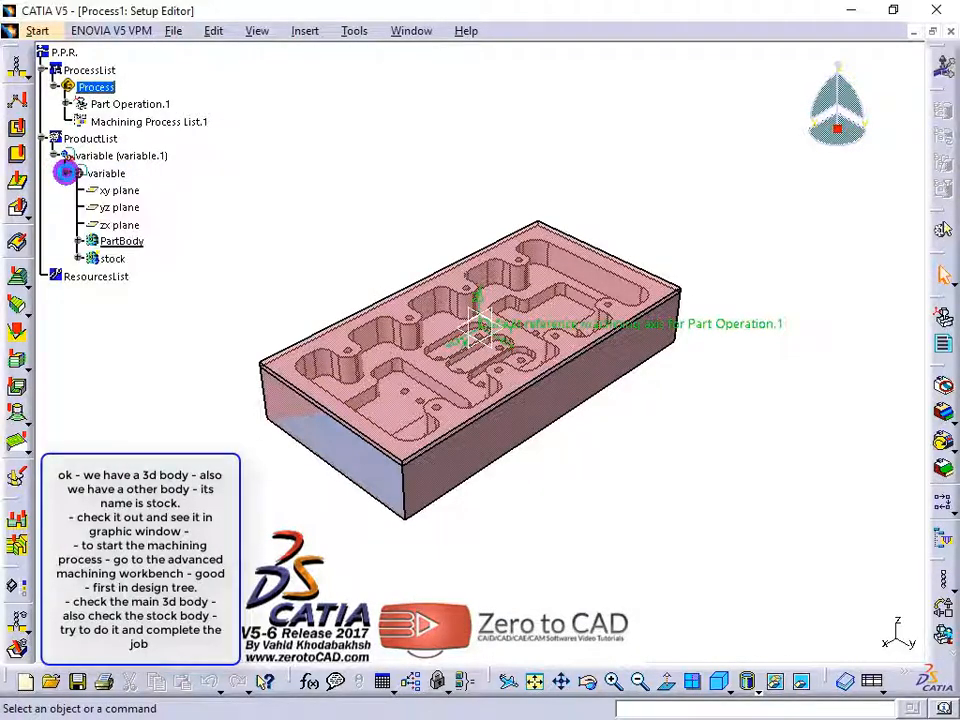
click(112, 258)
middle_drag(426, 354, 543, 332)
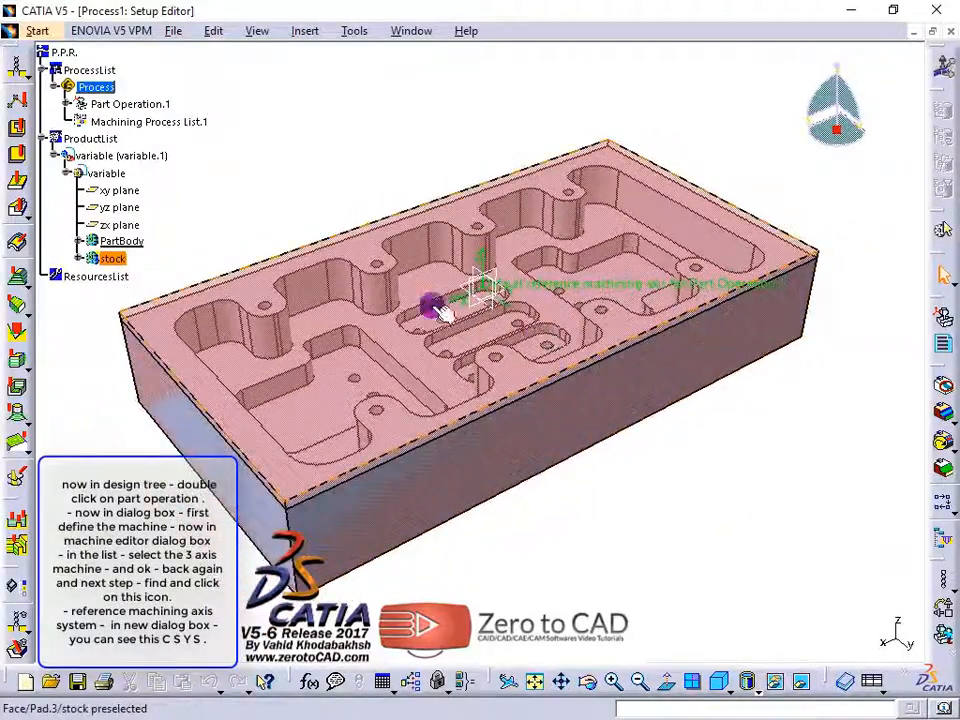
middle_drag(431, 306, 444, 304)
- Open Part Operation.1 for editing and assign a 3-axis machine to it
double_click(138, 105)
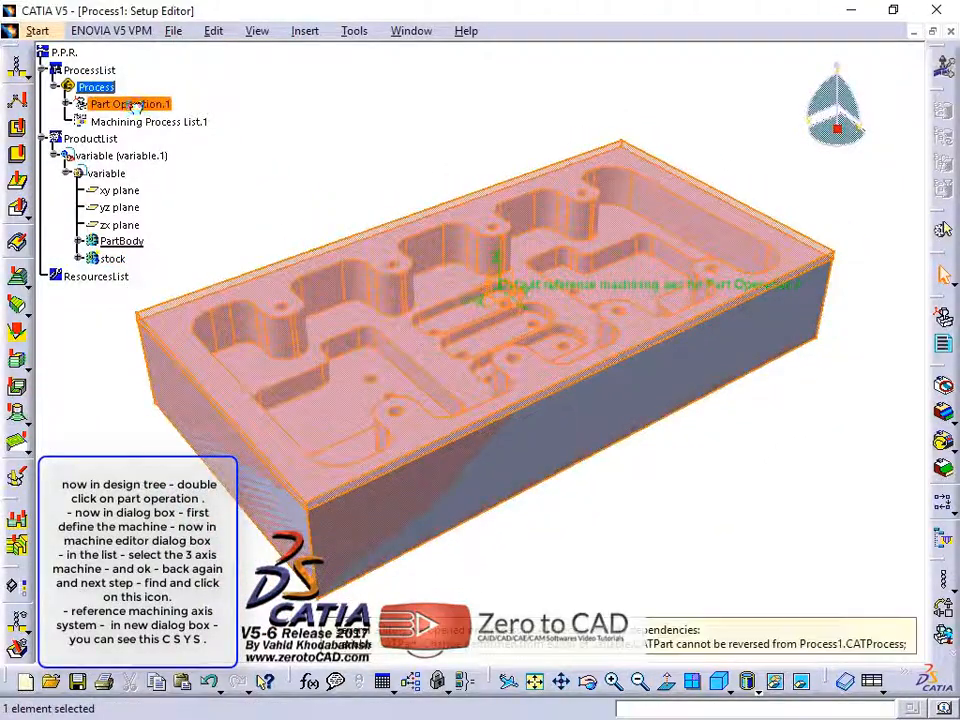
middle_drag(450, 217, 317, 207)
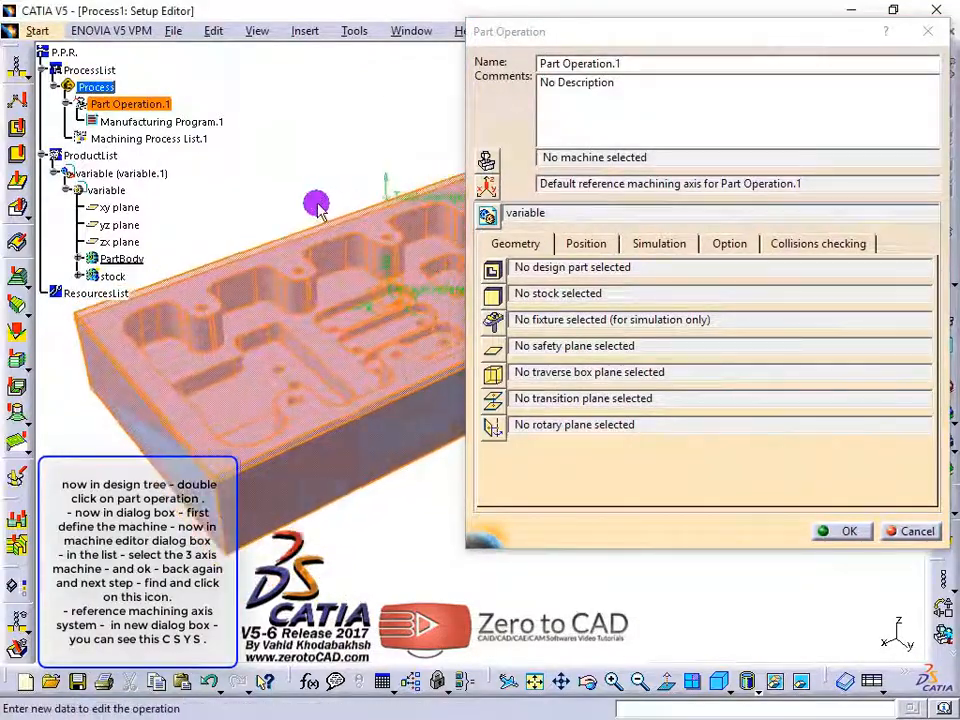
click(482, 162)
click(397, 65)
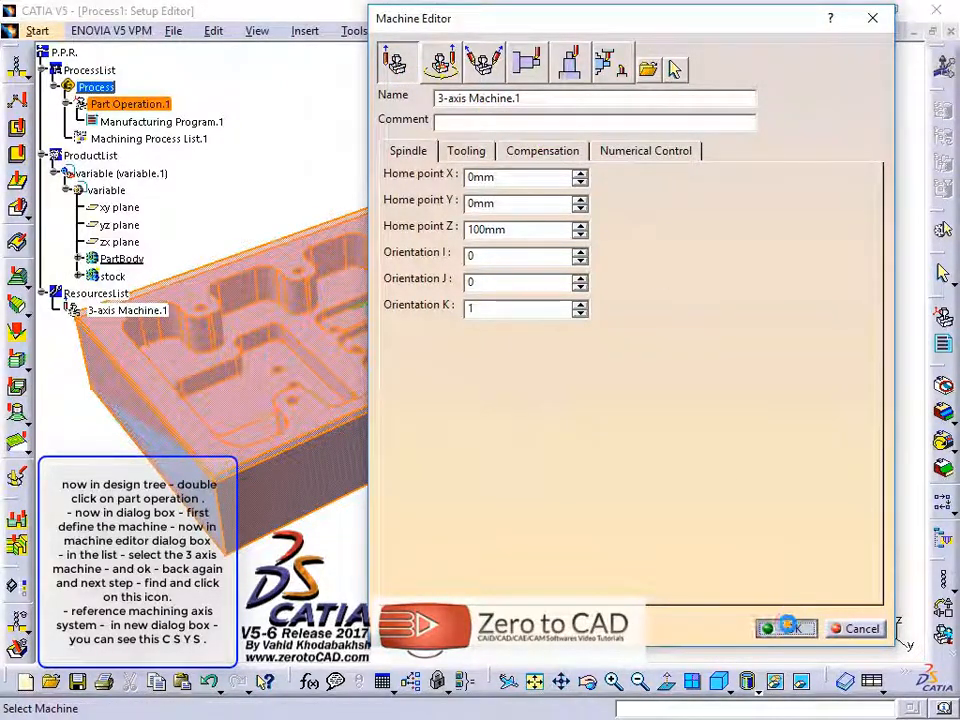
click(789, 628)
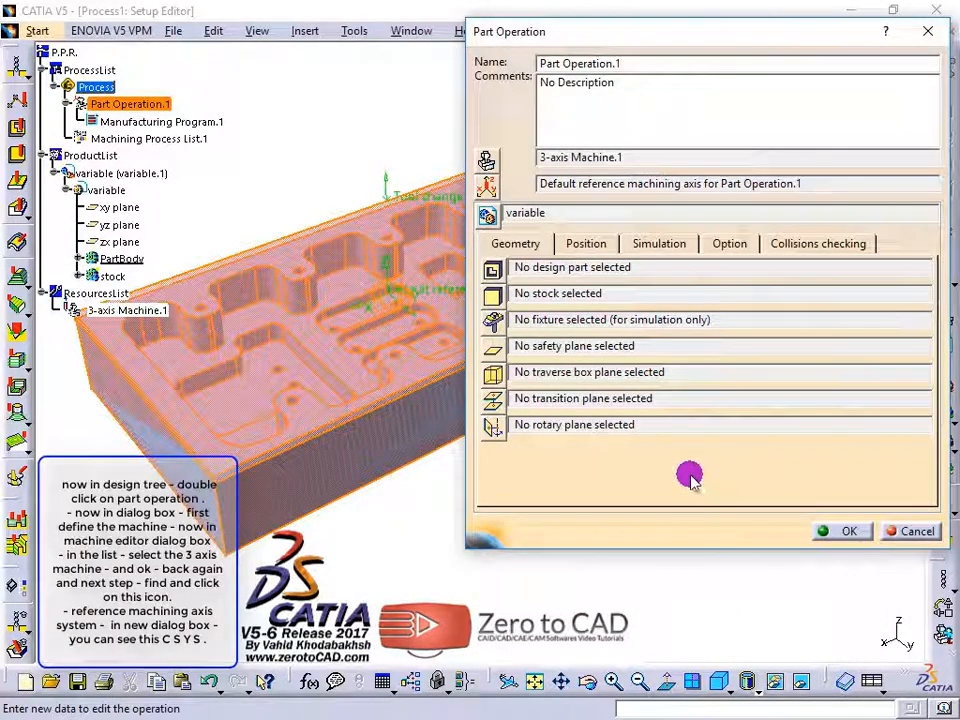
- Set the origin of the part operation's reference machining axis at the stock's far upper corner
click(484, 188)
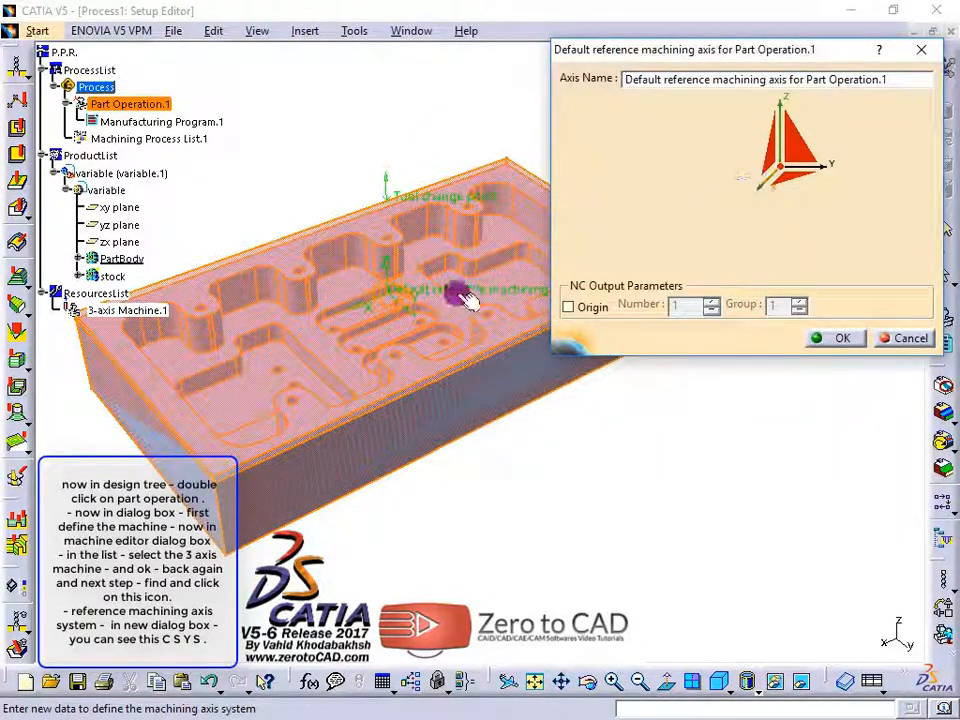
middle_drag(455, 300, 439, 180)
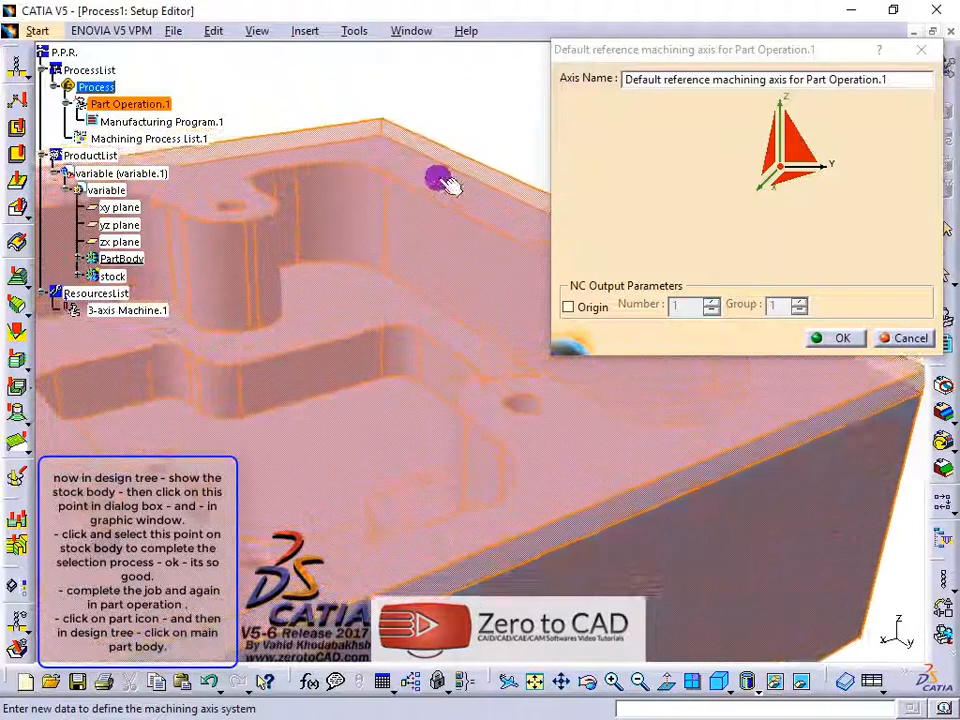
click(783, 170)
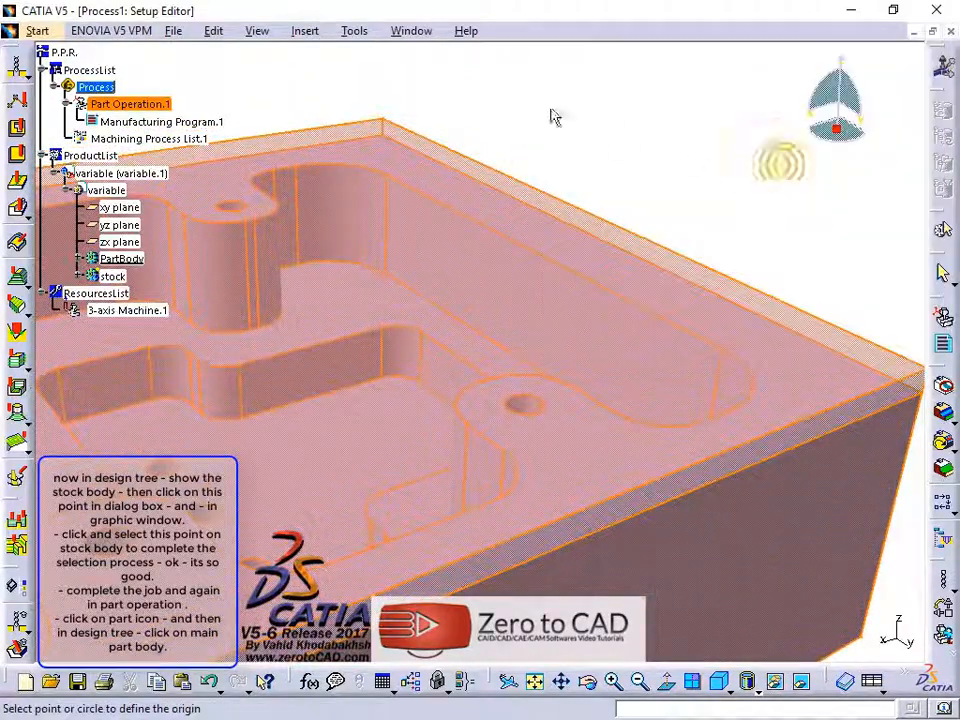
click(390, 120)
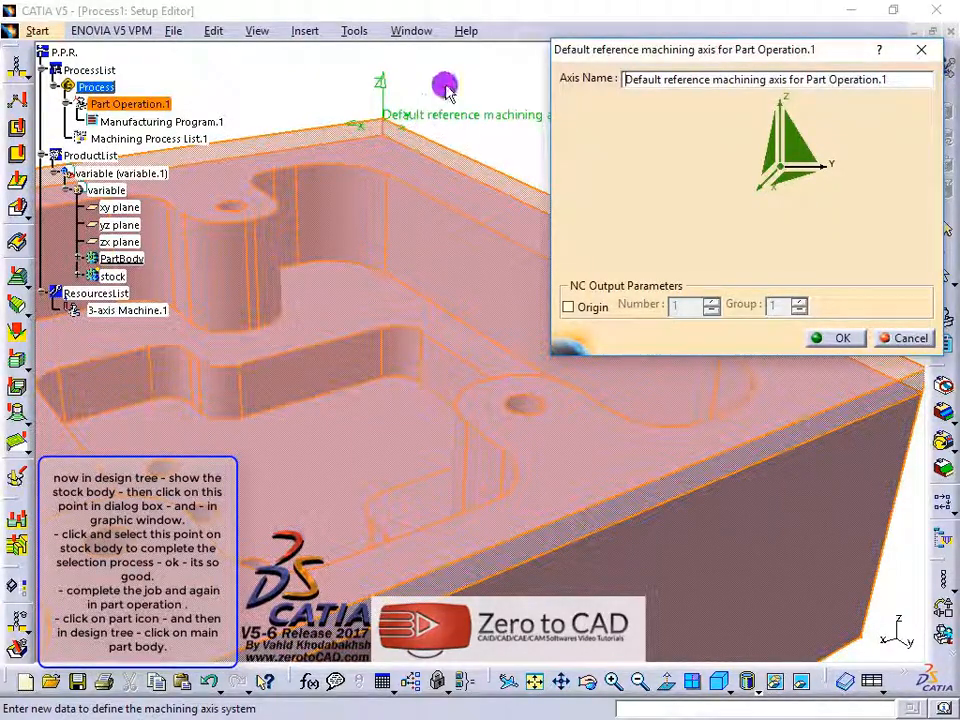
middle_drag(447, 90, 332, 294)
click(820, 338)
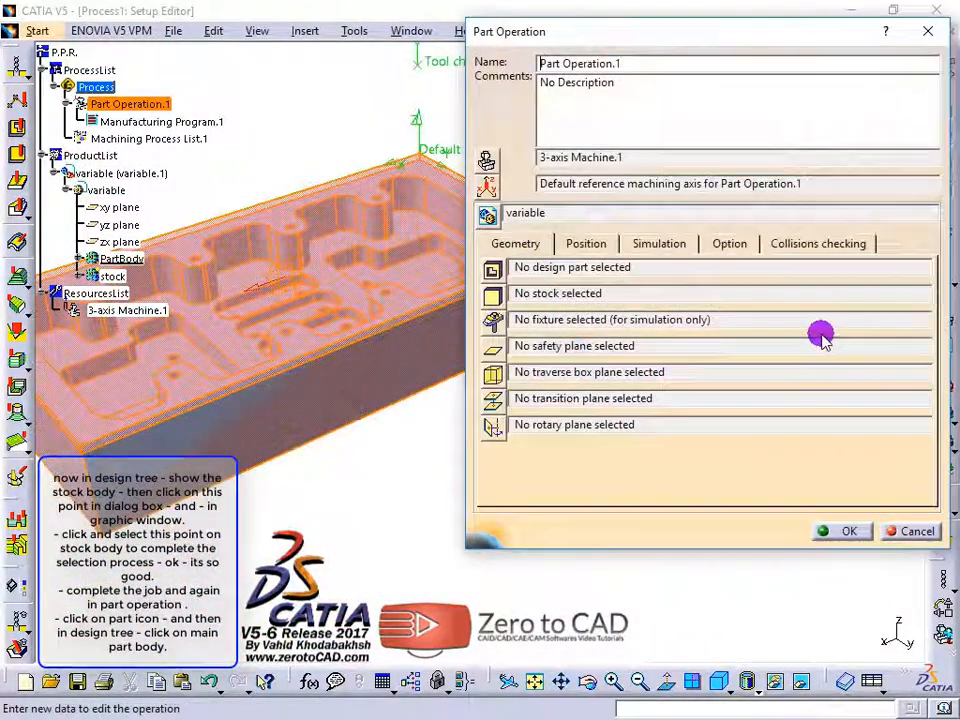
- Assign PartBody as the design part and the stock body as the stock, and accept the part operation
middle_drag(332, 360, 354, 300)
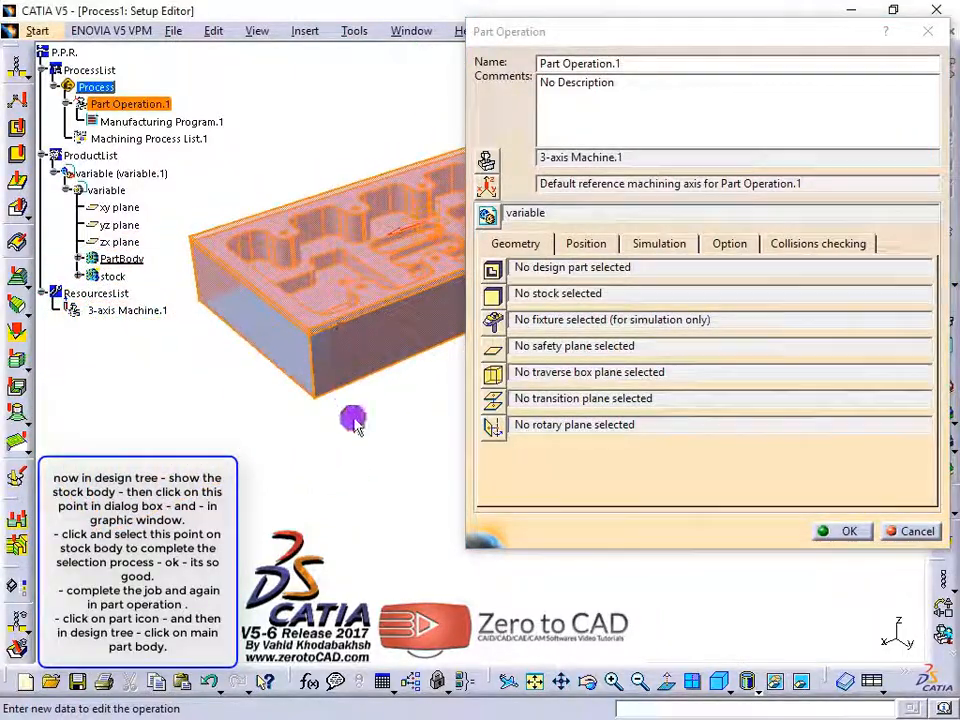
click(493, 270)
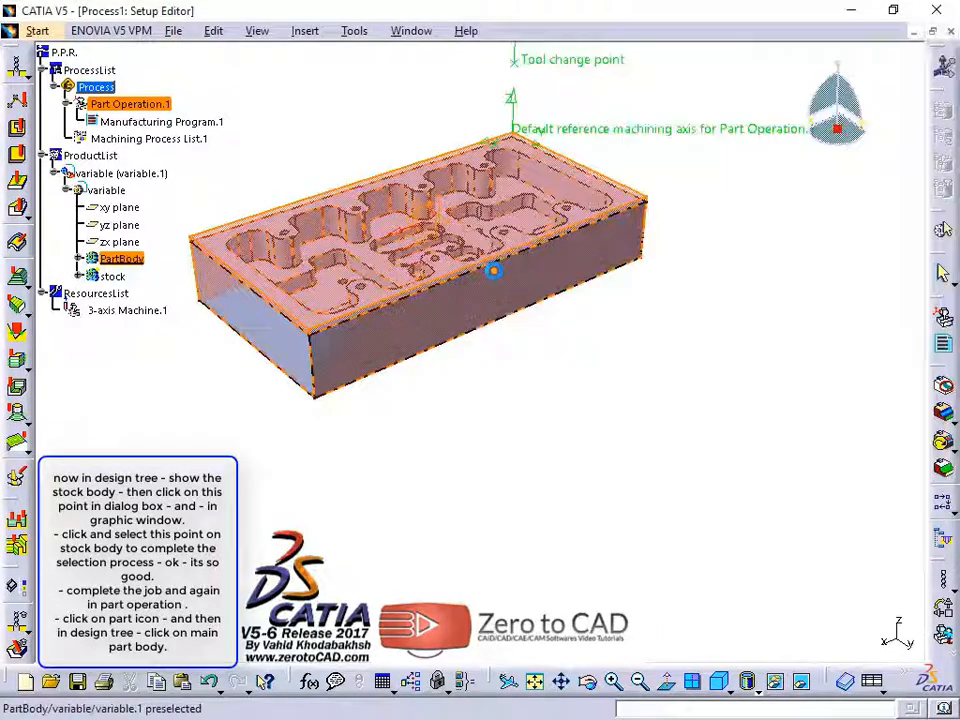
click(127, 259)
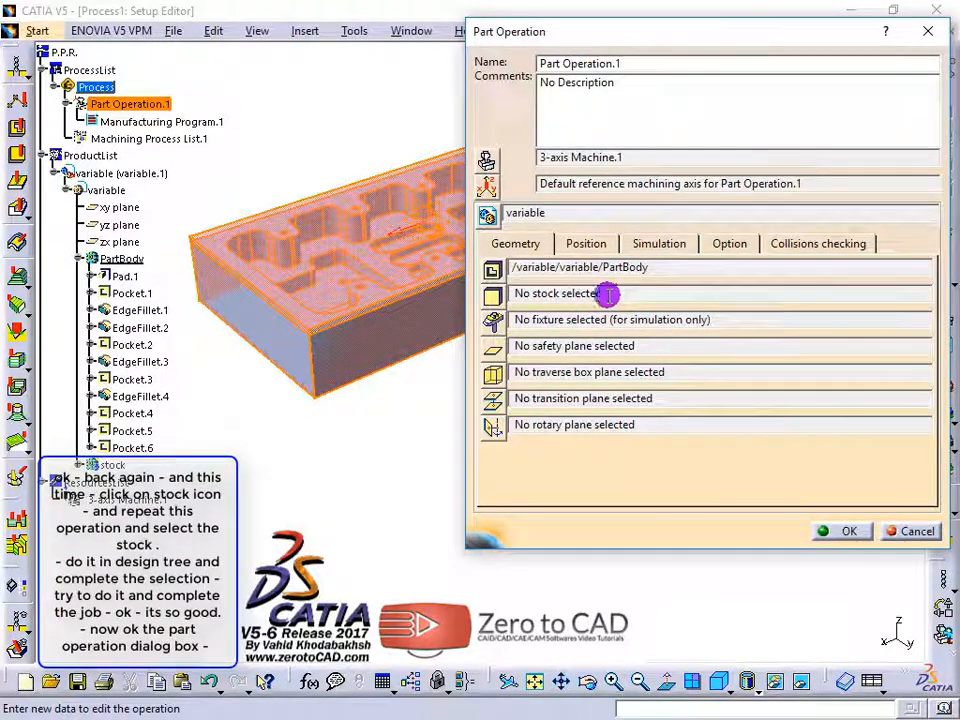
click(492, 297)
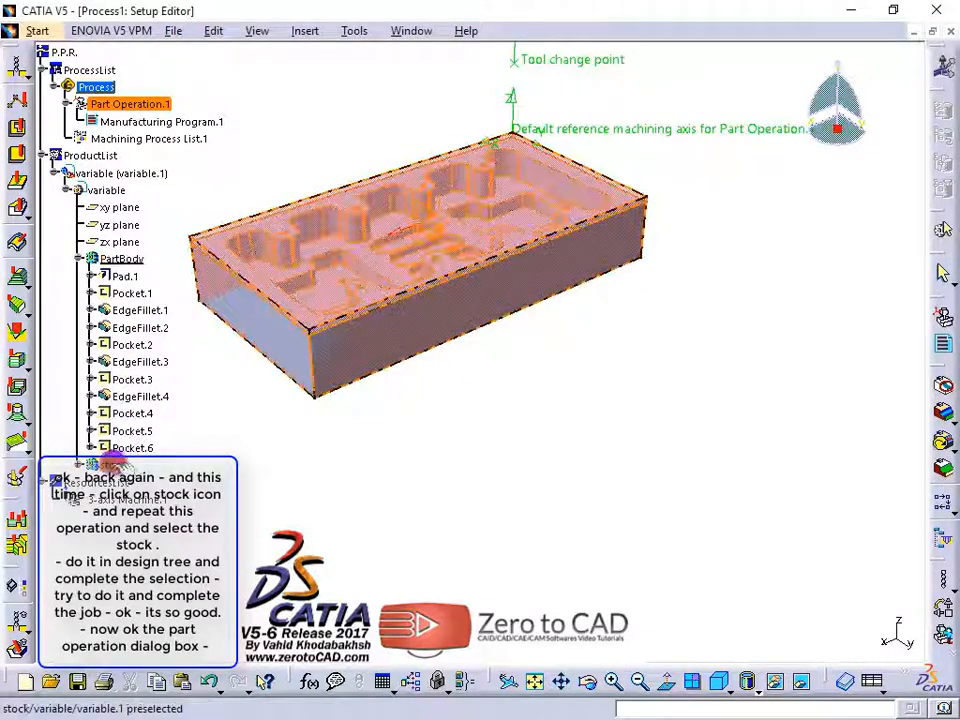
click(110, 466)
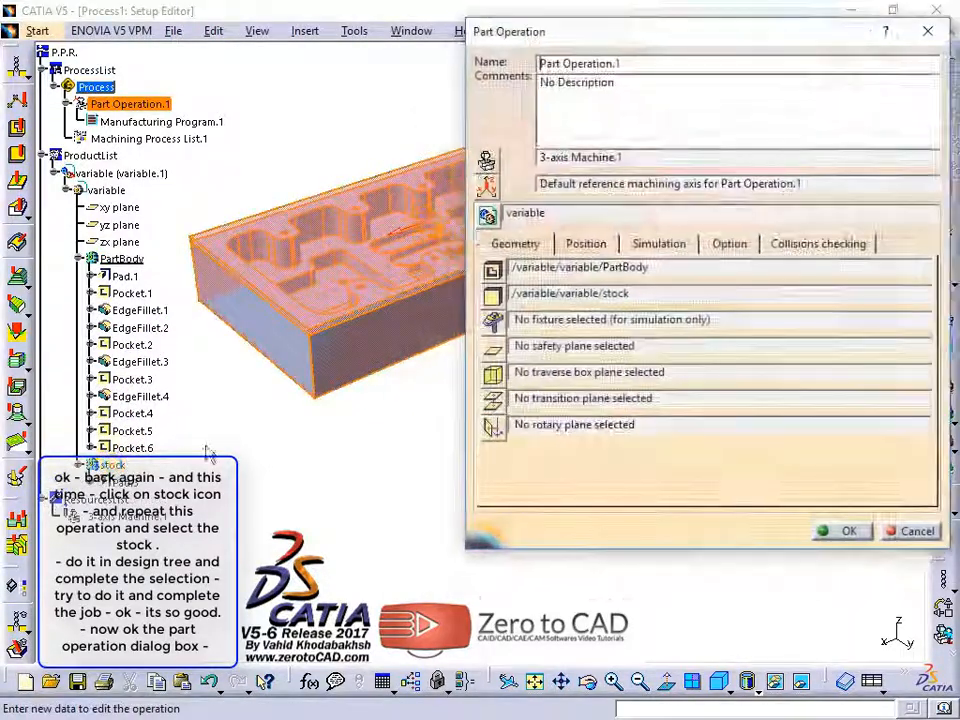
click(625, 293)
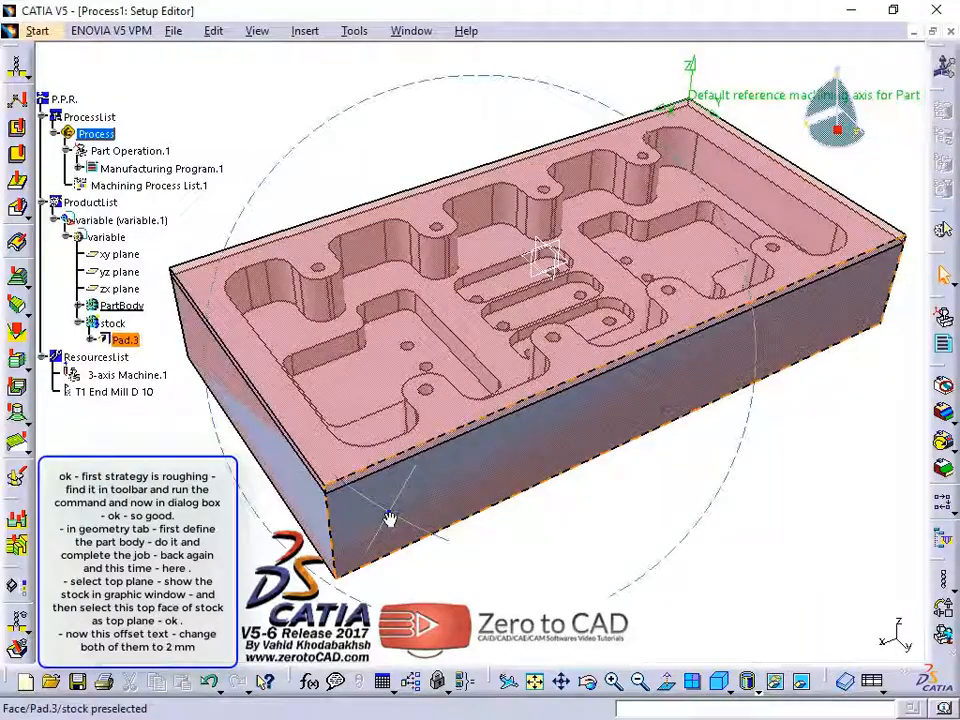
- Try to insert a Roughing operation after Part Operation.1
middle_drag(390, 516, 360, 493)
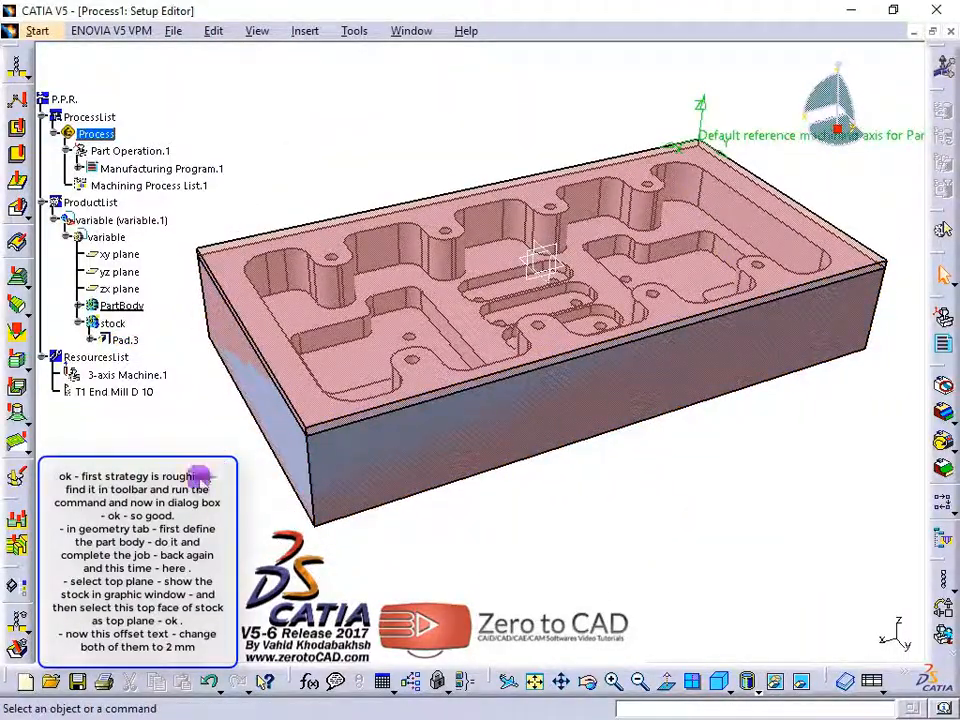
click(17, 298)
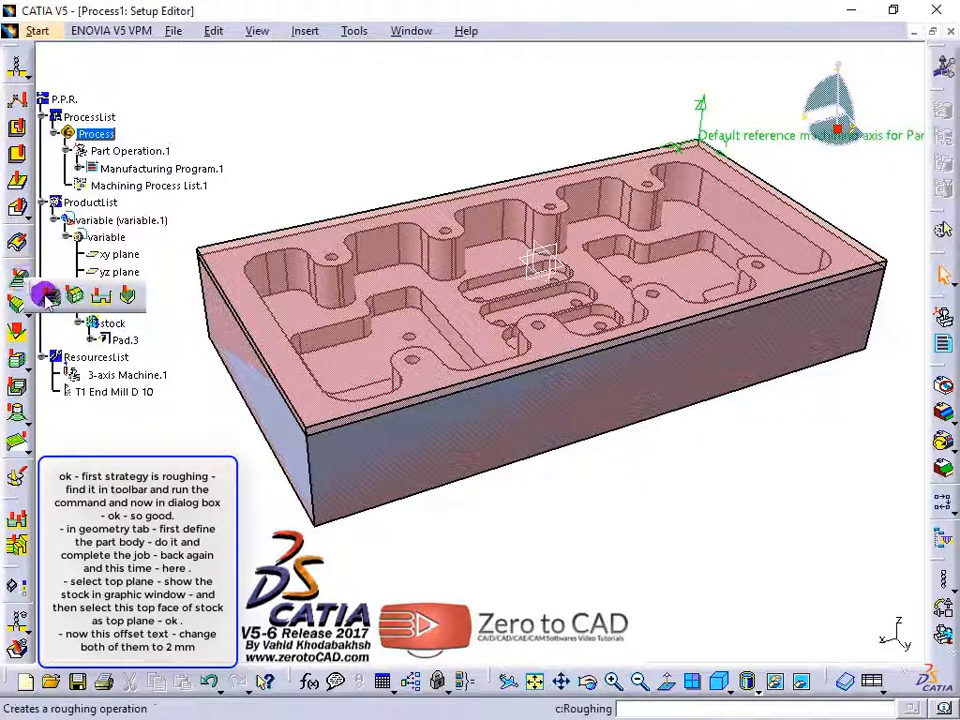
click(50, 298)
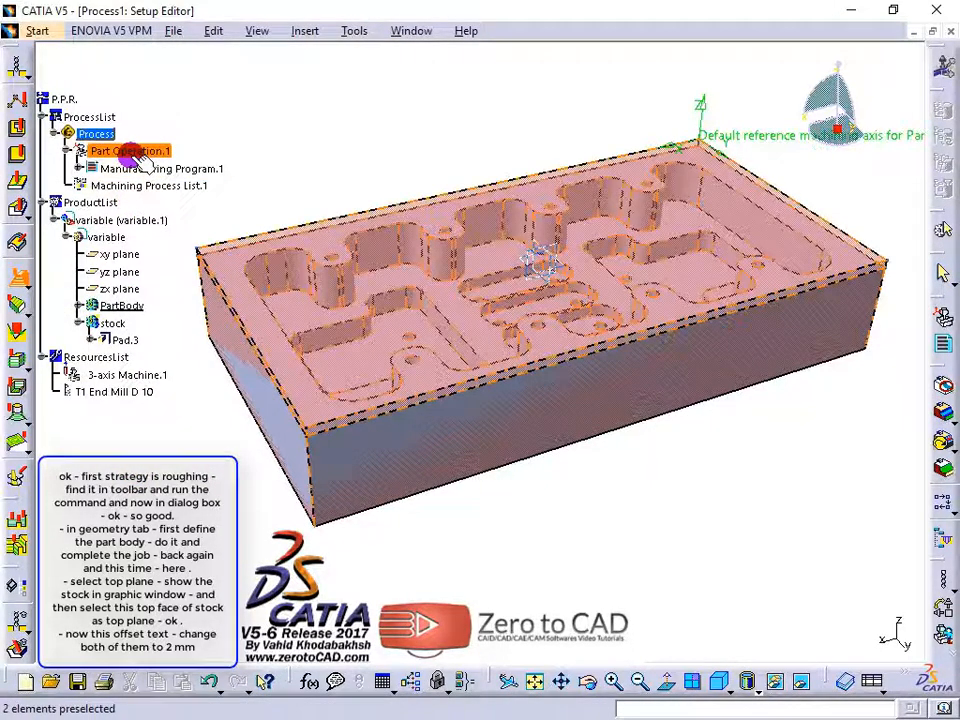
click(135, 152)
click(541, 410)
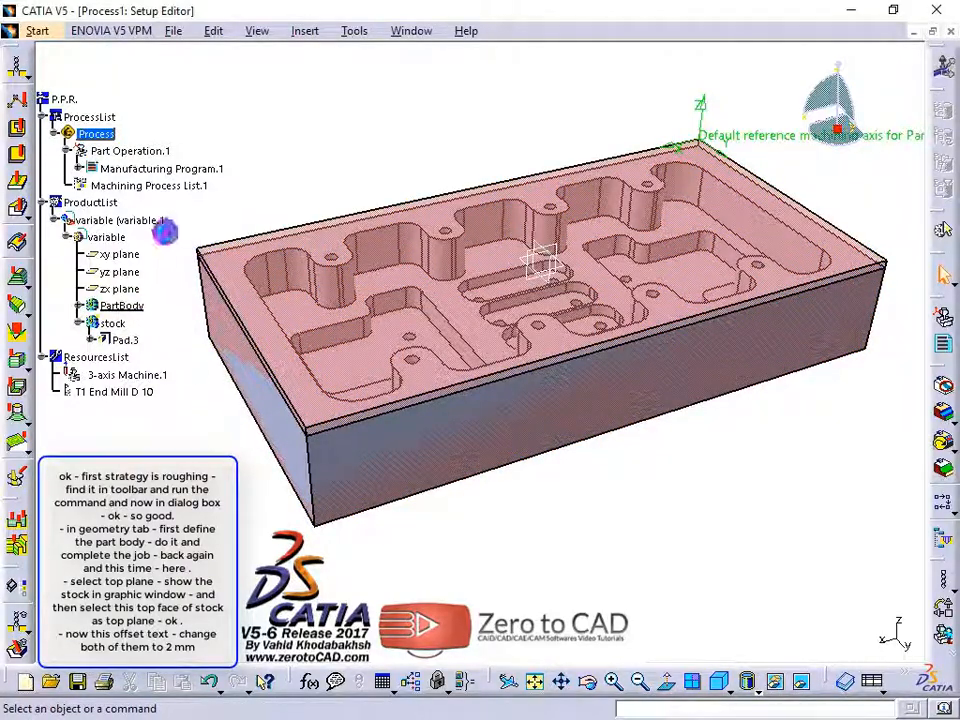
- Insert a Roughing operation into Manufacturing Program.1
click(18, 282)
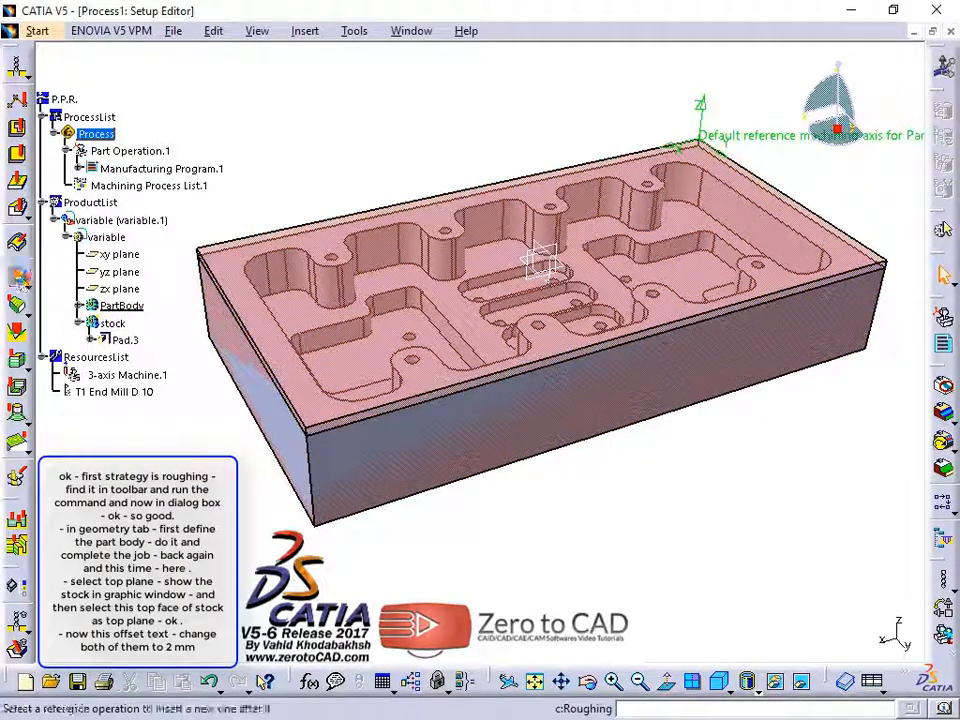
click(142, 168)
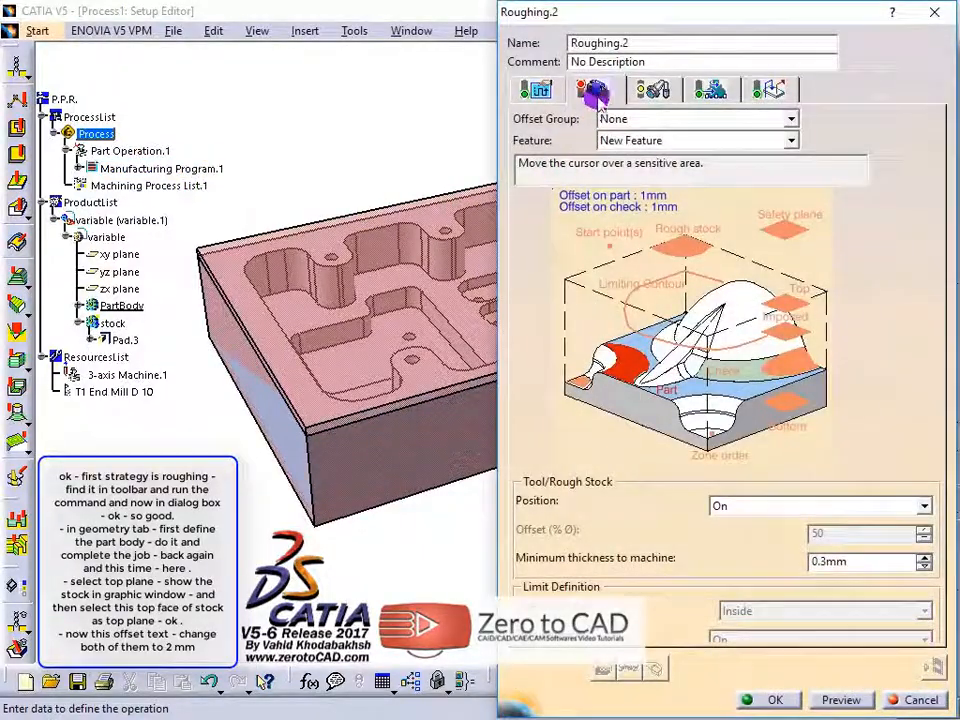
drag(690, 17, 752, 21)
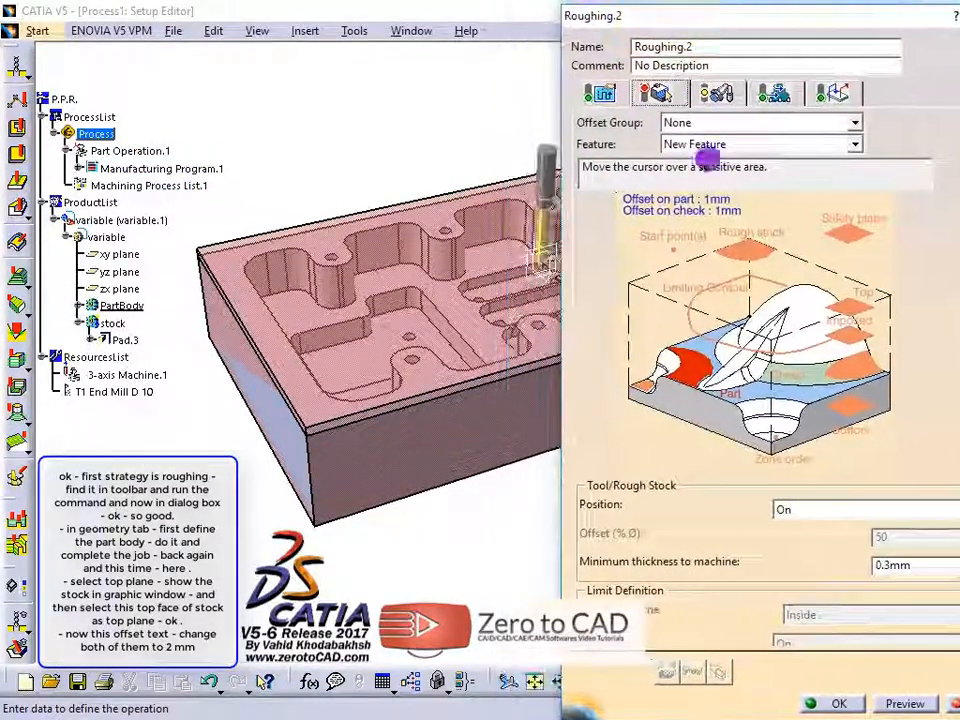
- Define PartBody as the roughing operation's part geometry and the stock's top face as its top plane
click(697, 370)
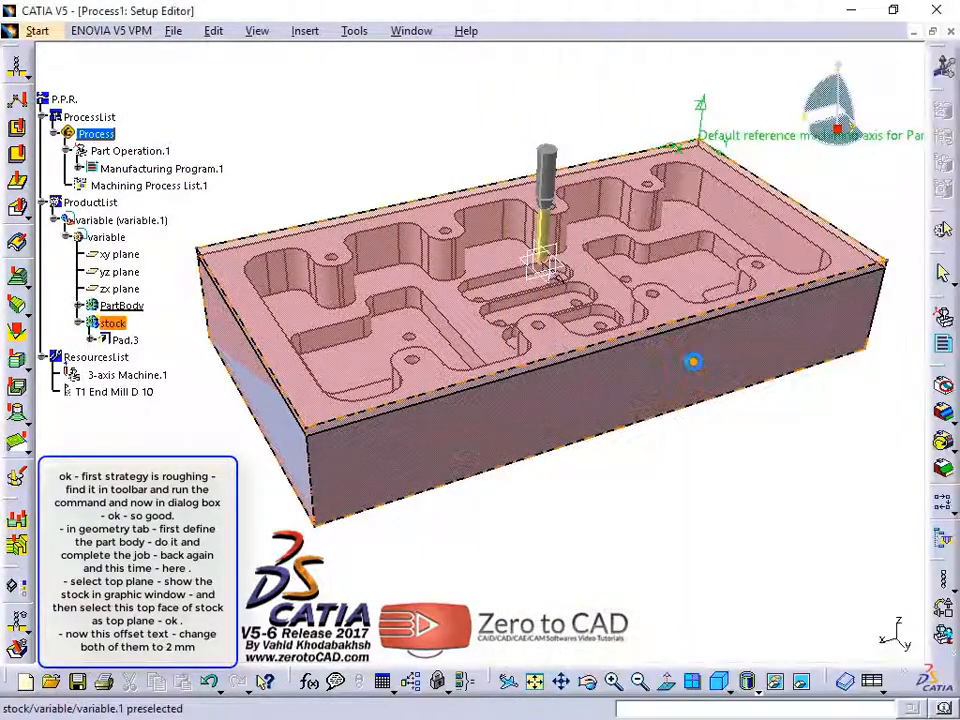
click(121, 306)
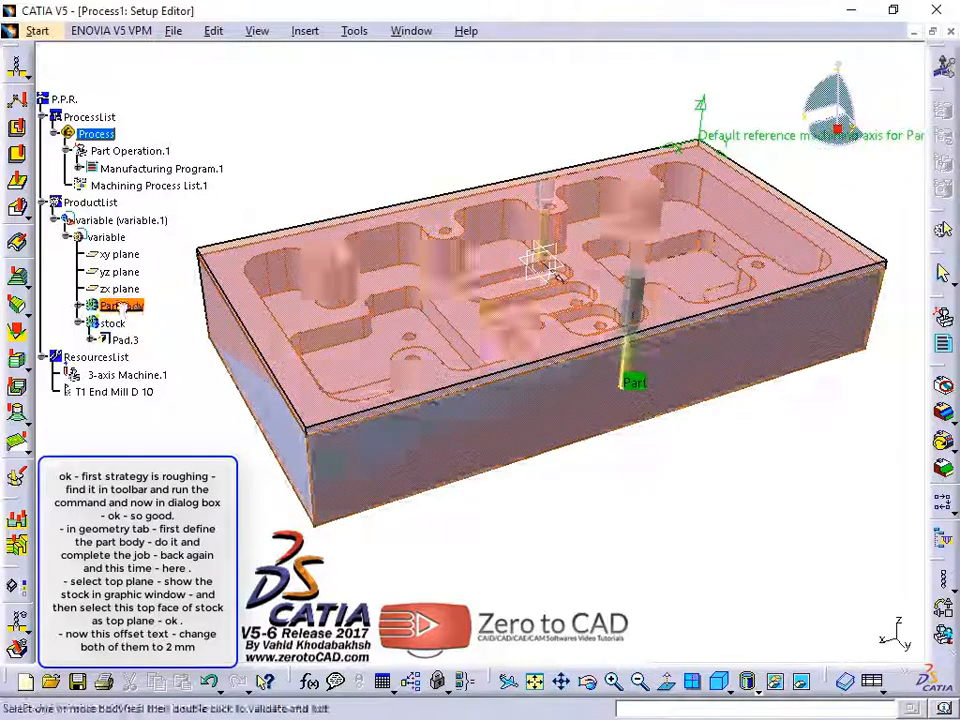
double_click(218, 533)
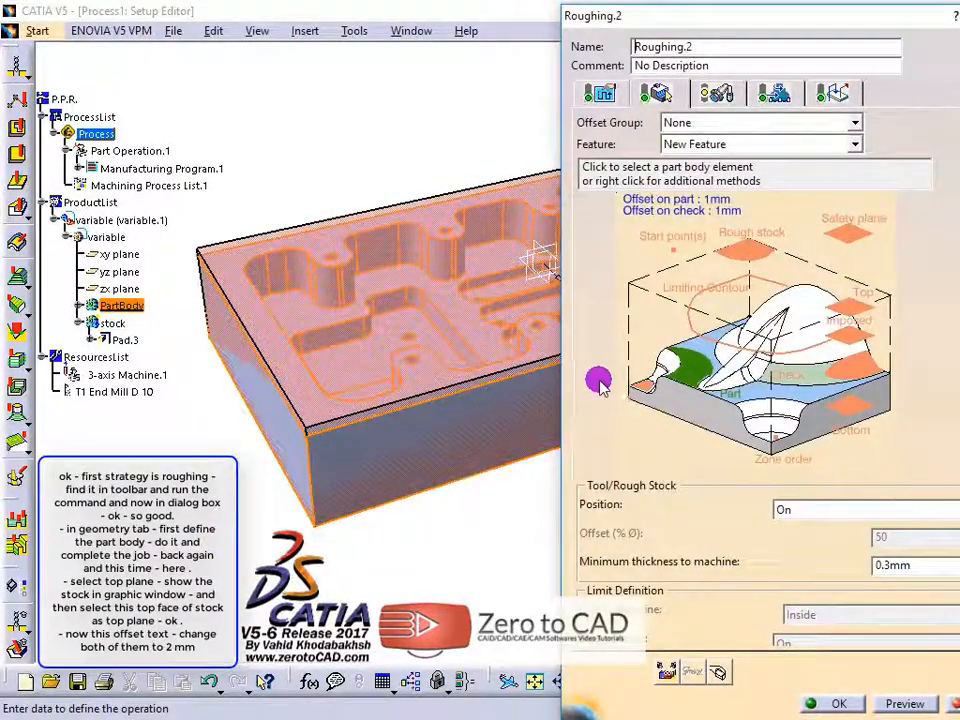
click(863, 310)
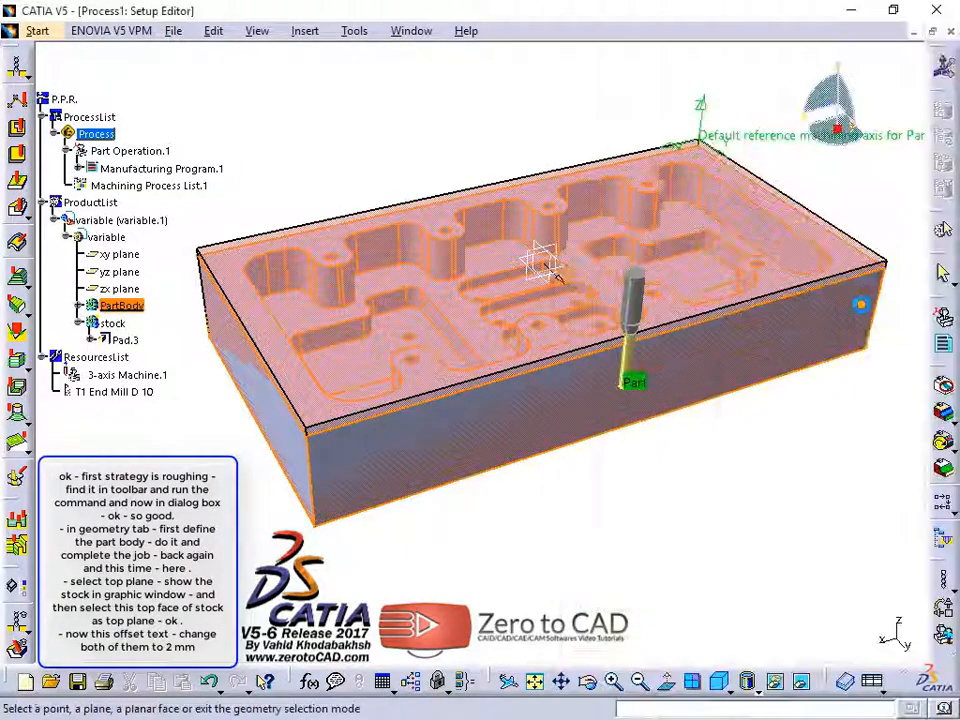
click(781, 237)
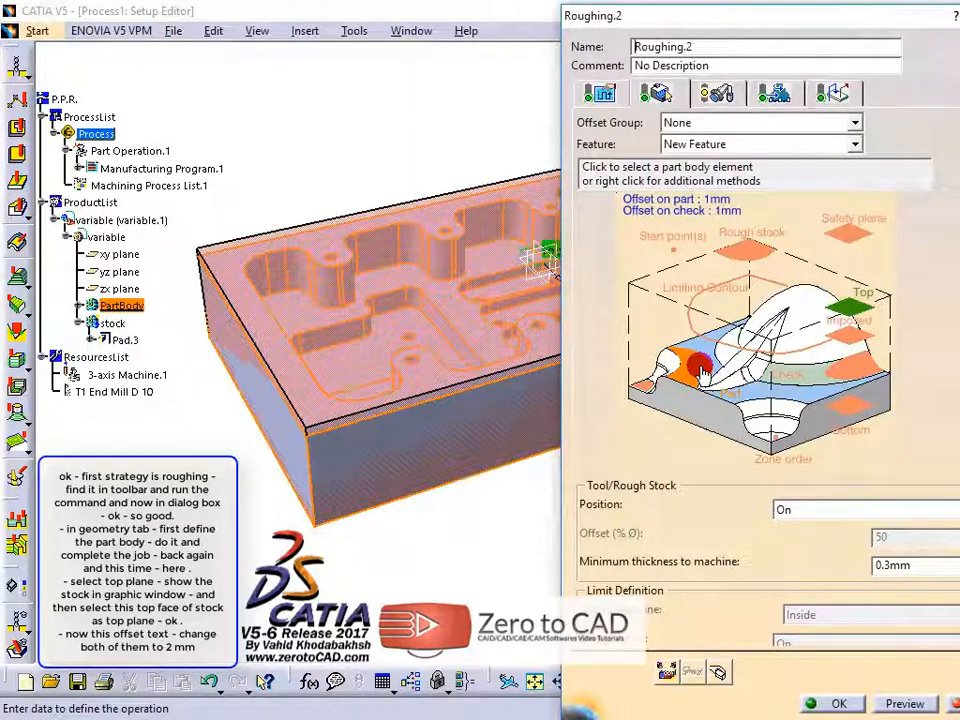
- Set both the offset on part and the offset on check of the roughing operation to 2 mm
middle_drag(430, 306, 313, 286)
scroll(47, 227, down, 3)
middle_drag(210, 242, 334, 276)
double_click(703, 200)
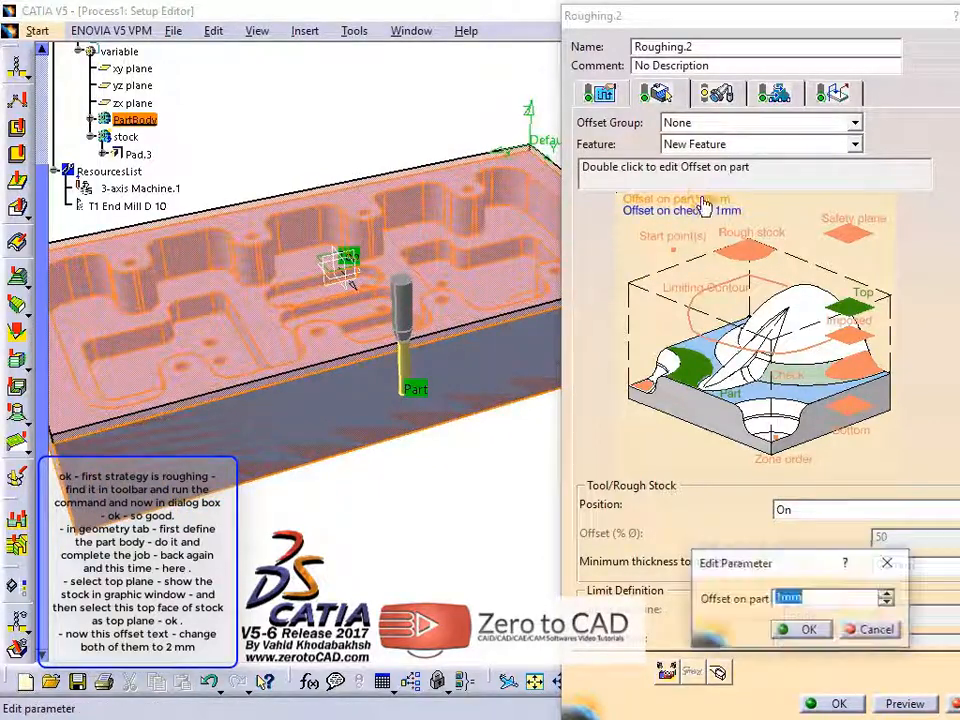
text(2)
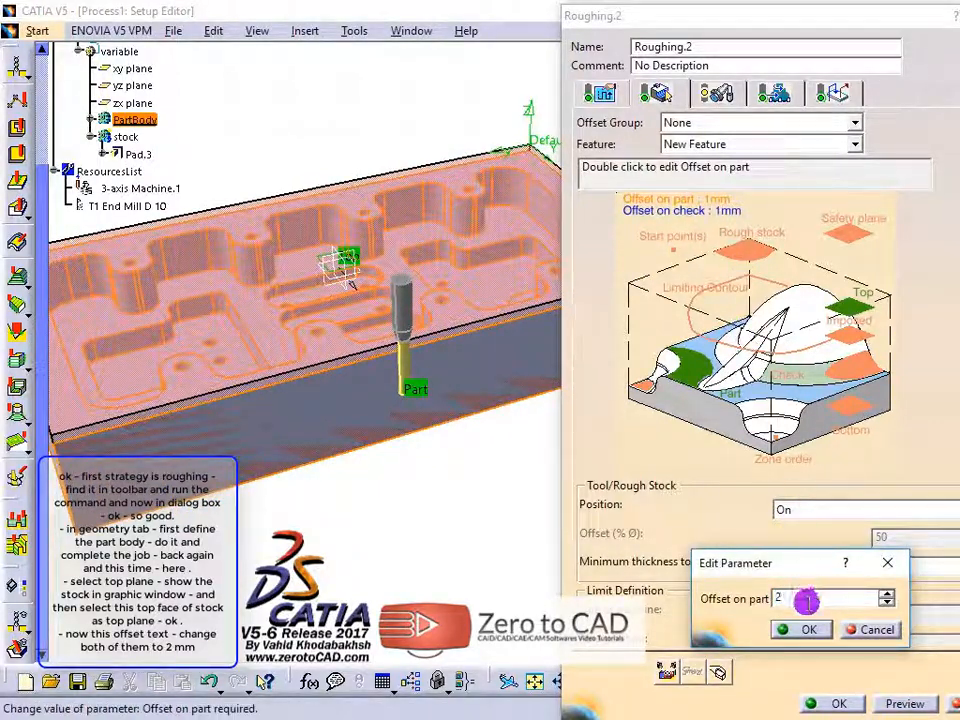
click(809, 629)
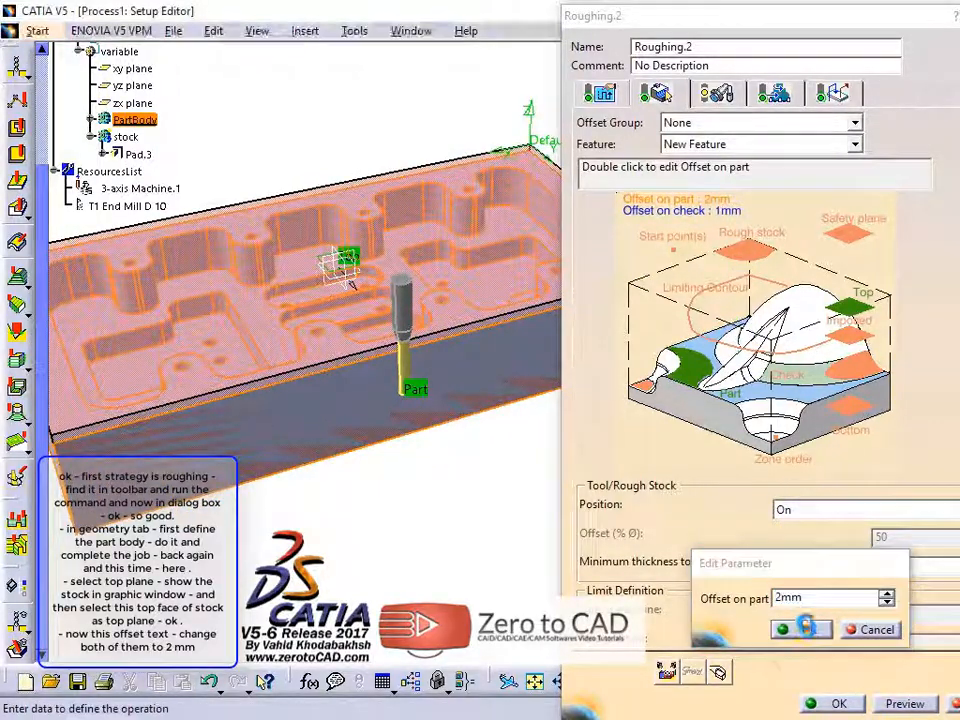
double_click(681, 210)
text(2)
click(809, 630)
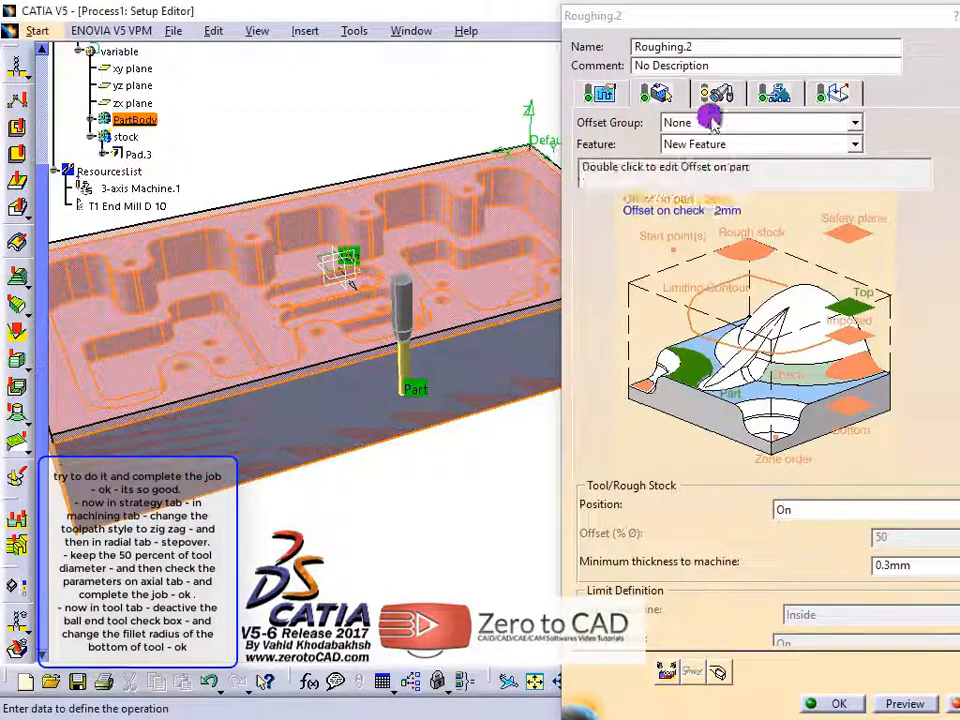
- Set the roughing operation's tool path style to Zig-zag in its machining strategy
drag(740, 22, 650, 39)
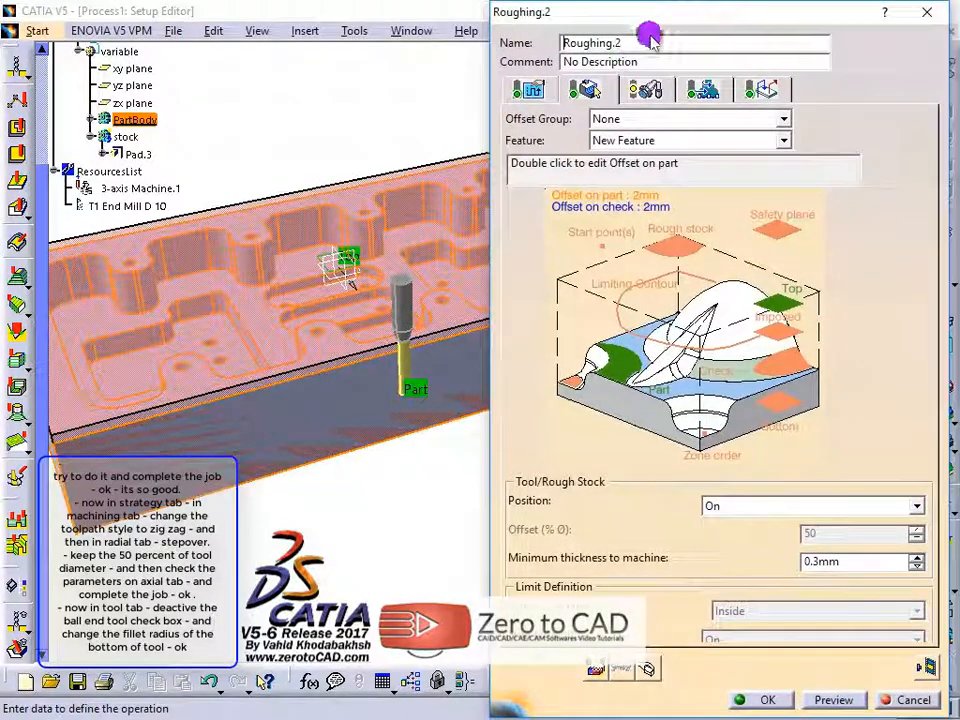
click(532, 91)
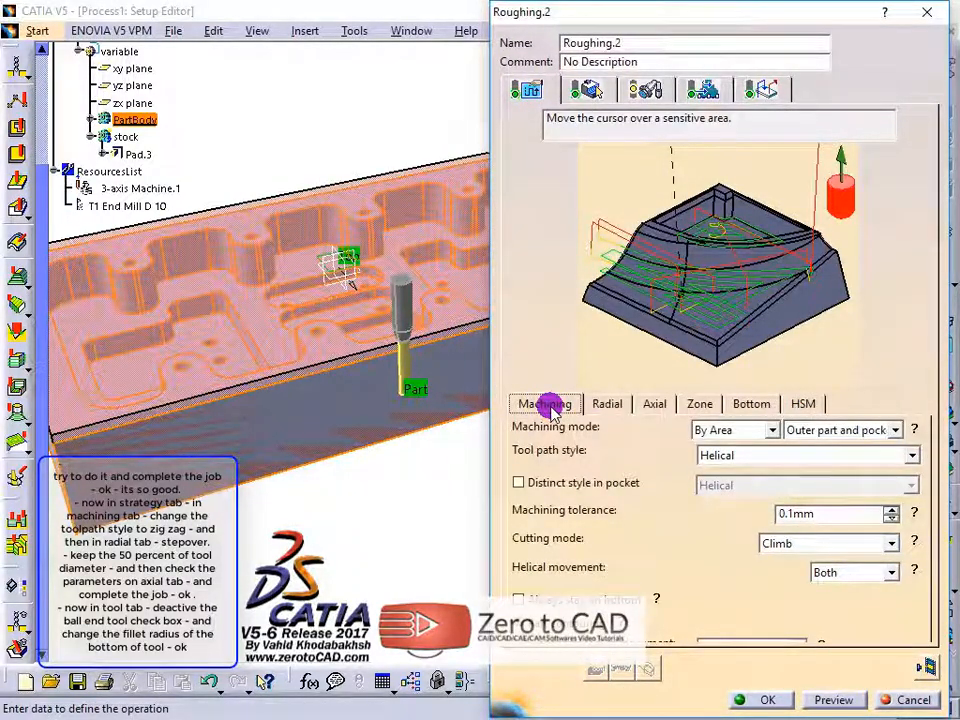
click(744, 455)
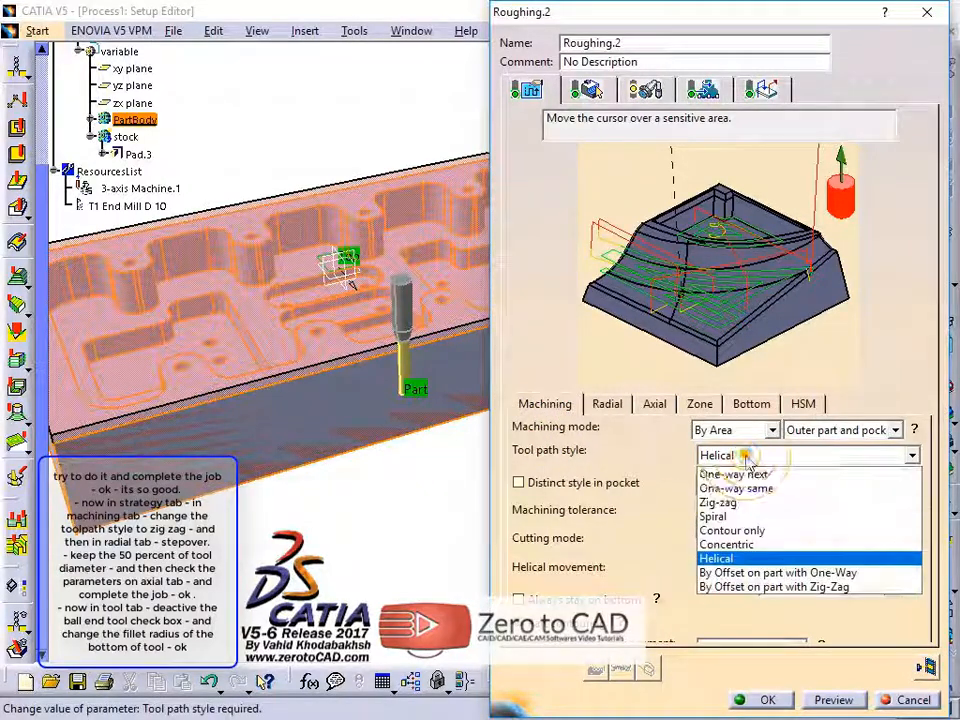
click(728, 502)
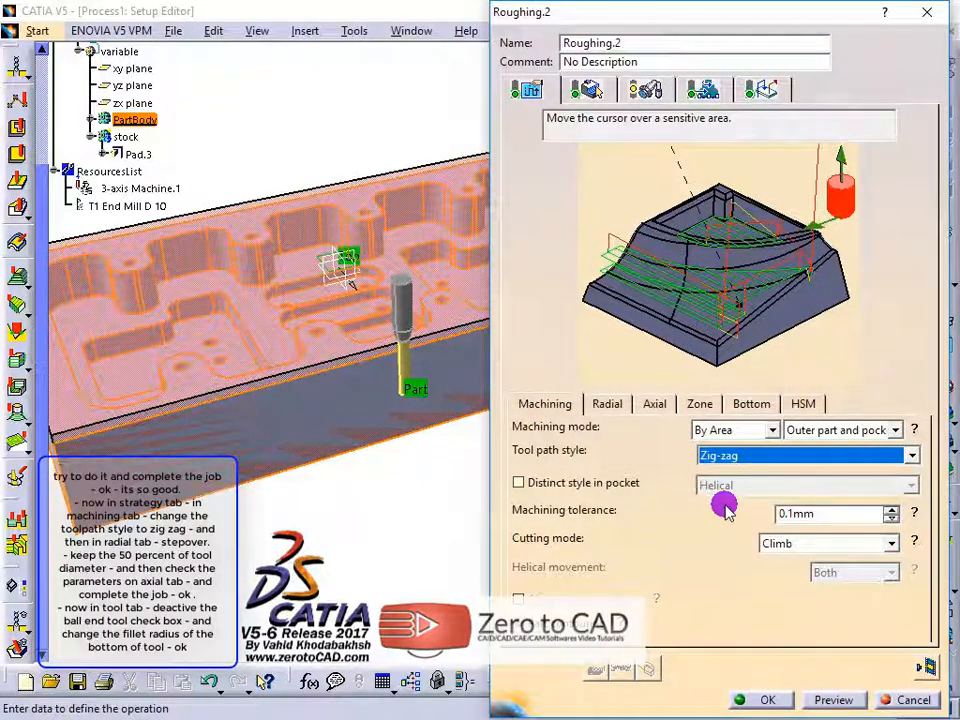
- Keep the radial stepover at a tool diameter ratio of 50 and set the axial maximum cut depth to 4 mm
click(608, 404)
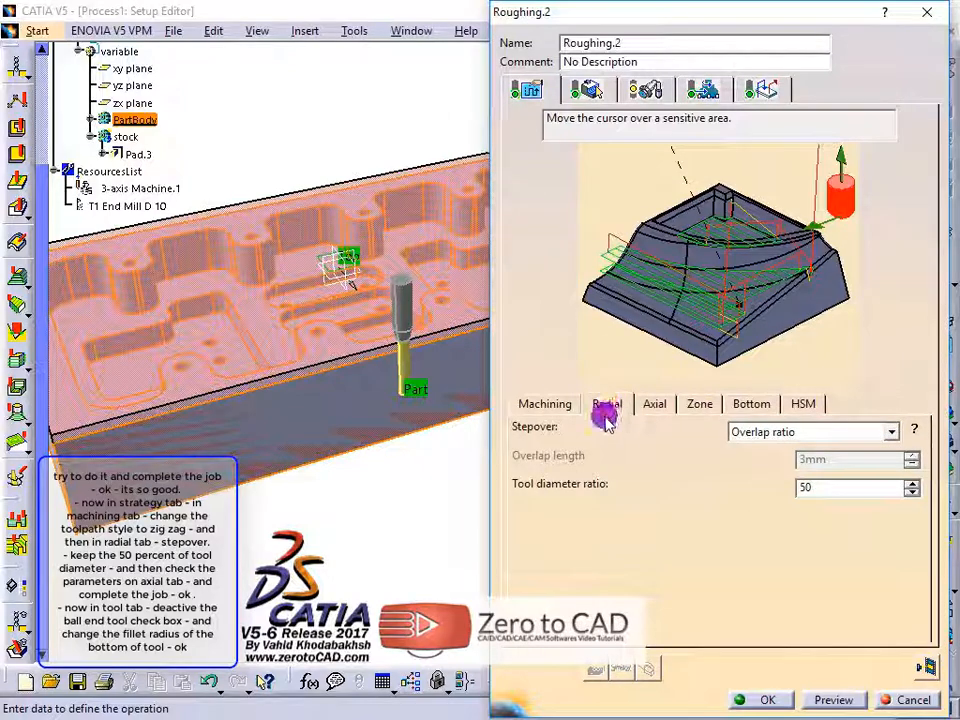
double_click(815, 488)
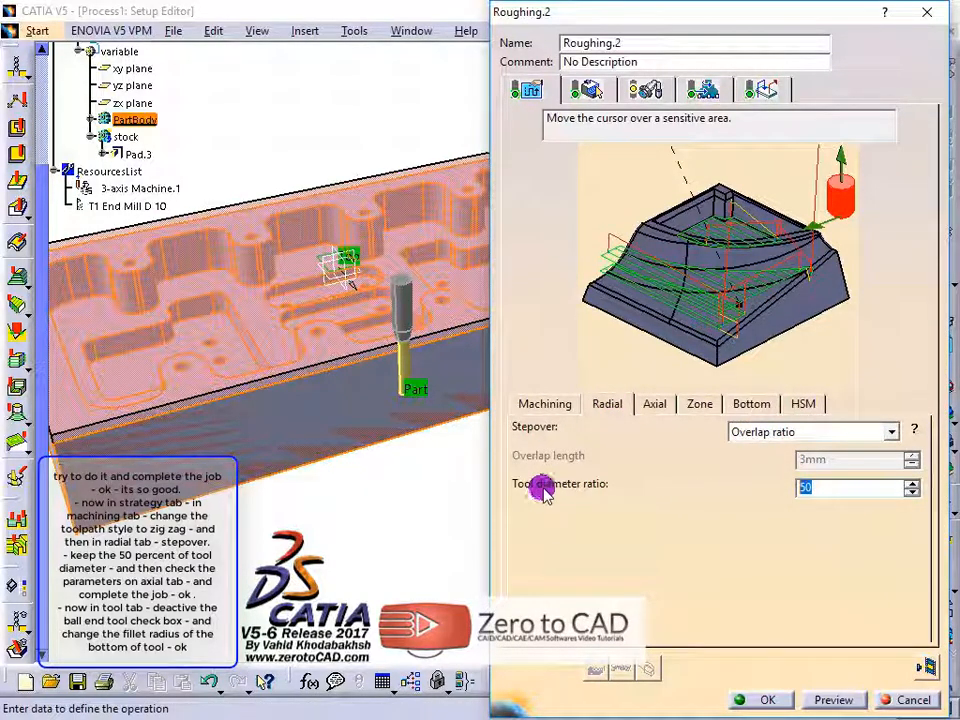
click(653, 405)
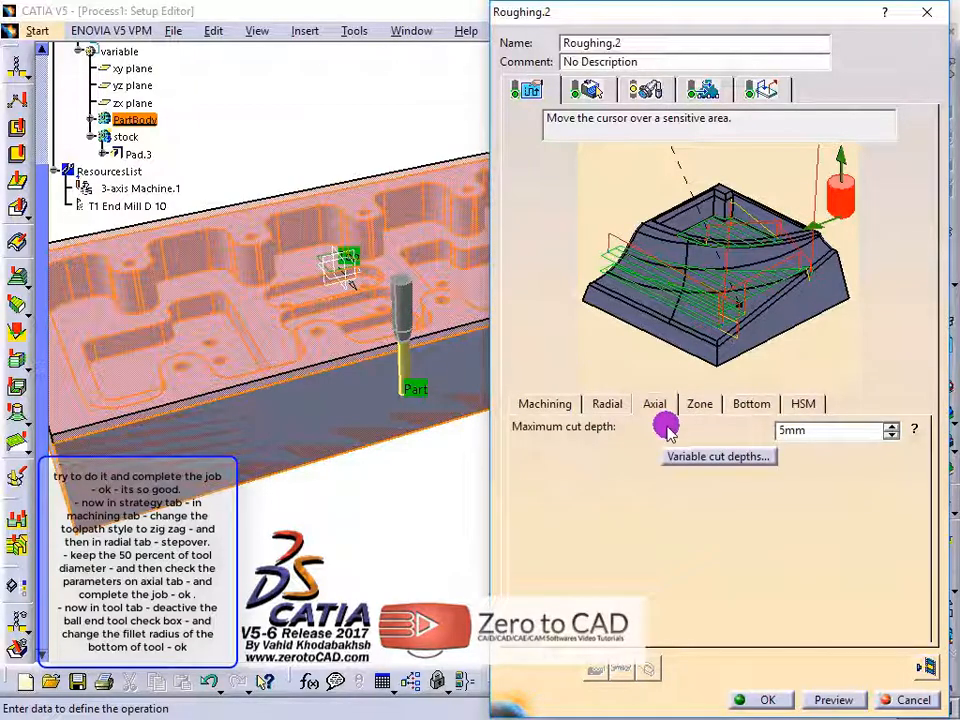
double_click(819, 430)
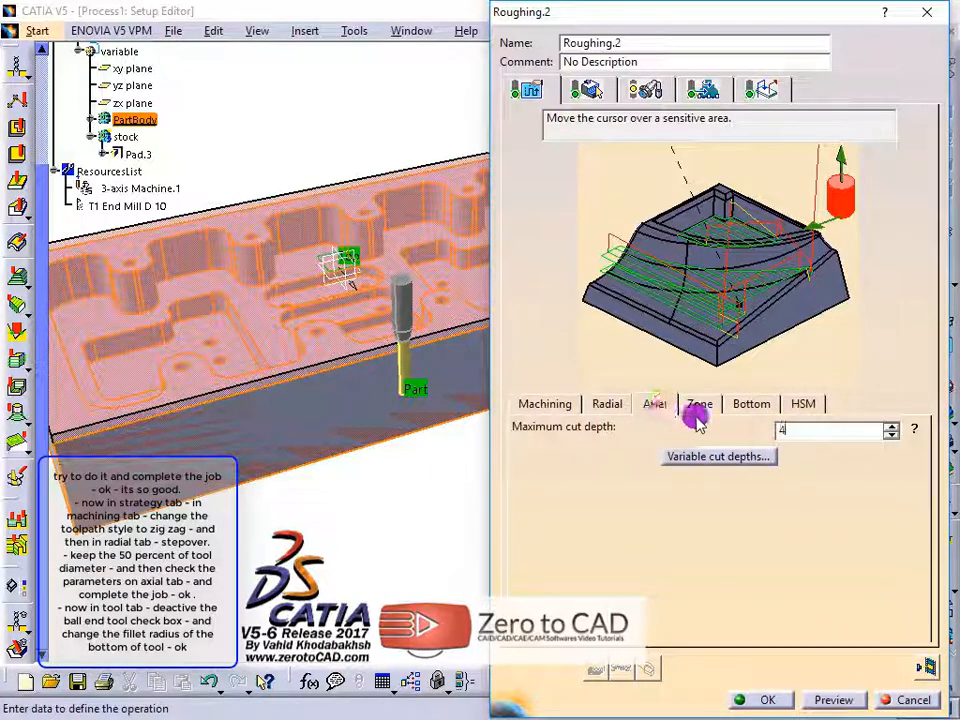
- Turn off the ball-end option for T1 End Mill D 10 and set its corner radius to 1 mm
click(643, 91)
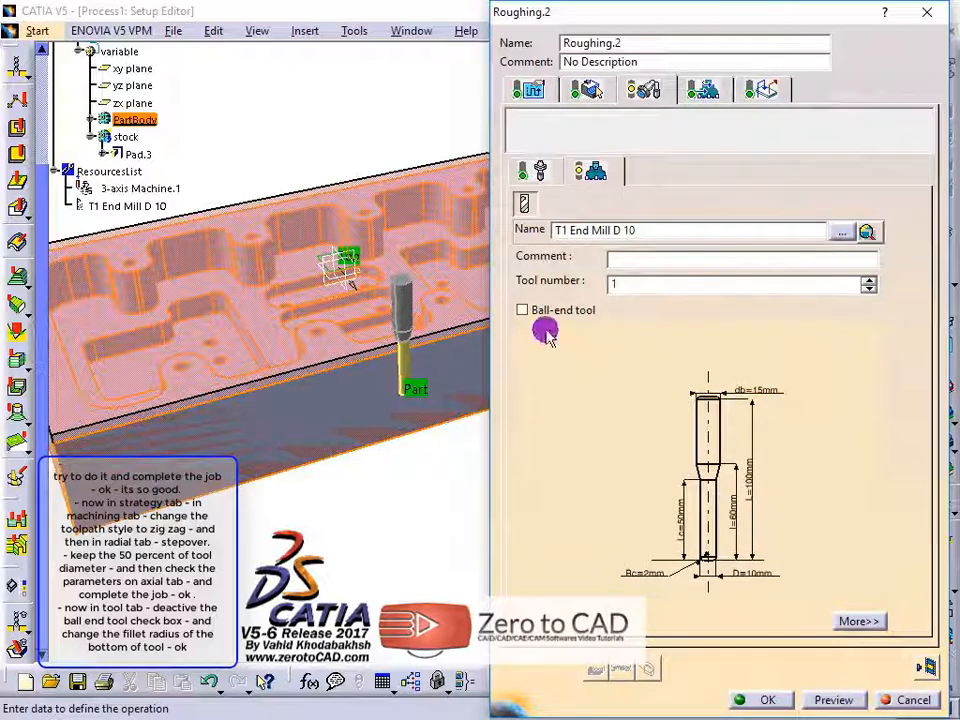
click(523, 310)
middle_drag(671, 505, 660, 300)
middle_drag(649, 423, 727, 408)
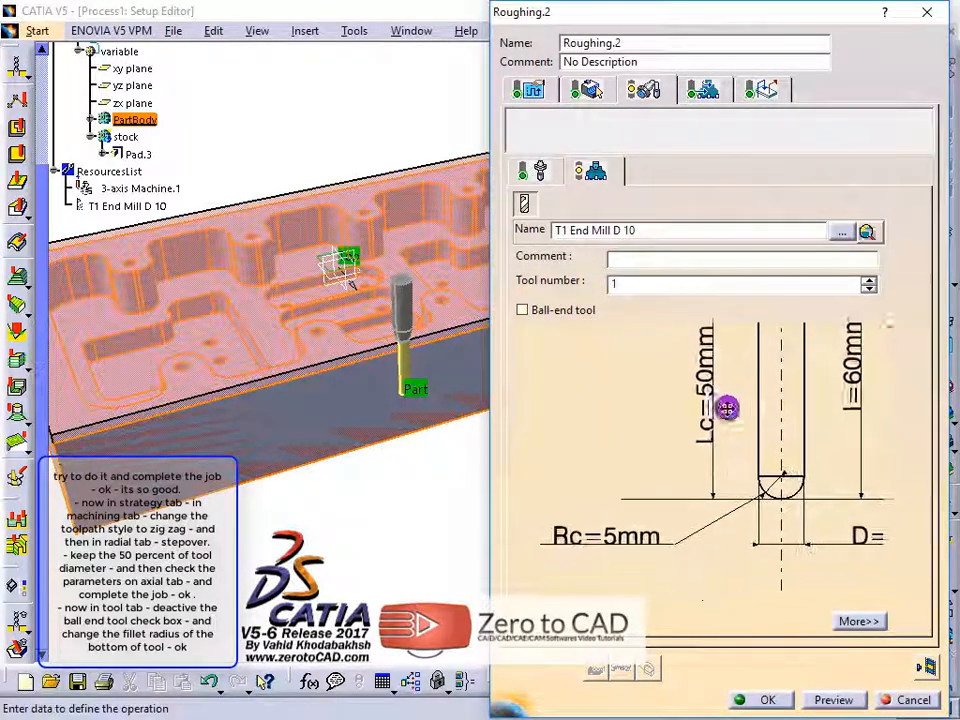
double_click(632, 537)
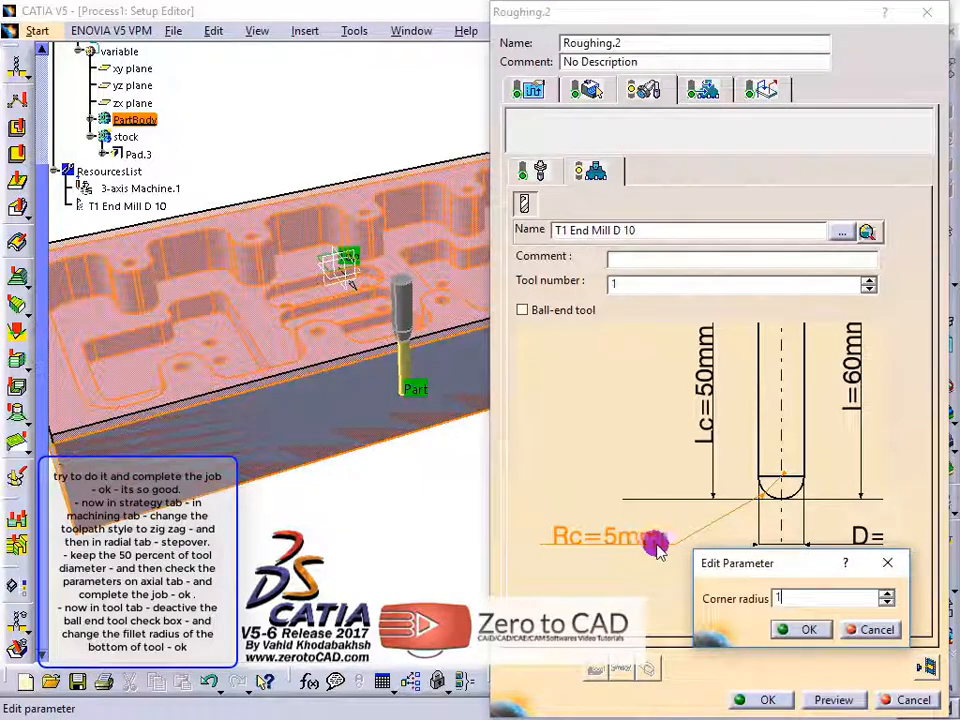
click(806, 629)
- Set the end mill's cutting length Lc to 60 mm and its length l to 70 mm
mouse_move(688, 546)
middle_down()
mouse_move(686, 341)
mouse_move(700, 452)
middle_up()
mouse_move(726, 405)
middle_down()
mouse_move(716, 476)
mouse_move(724, 405)
middle_up()
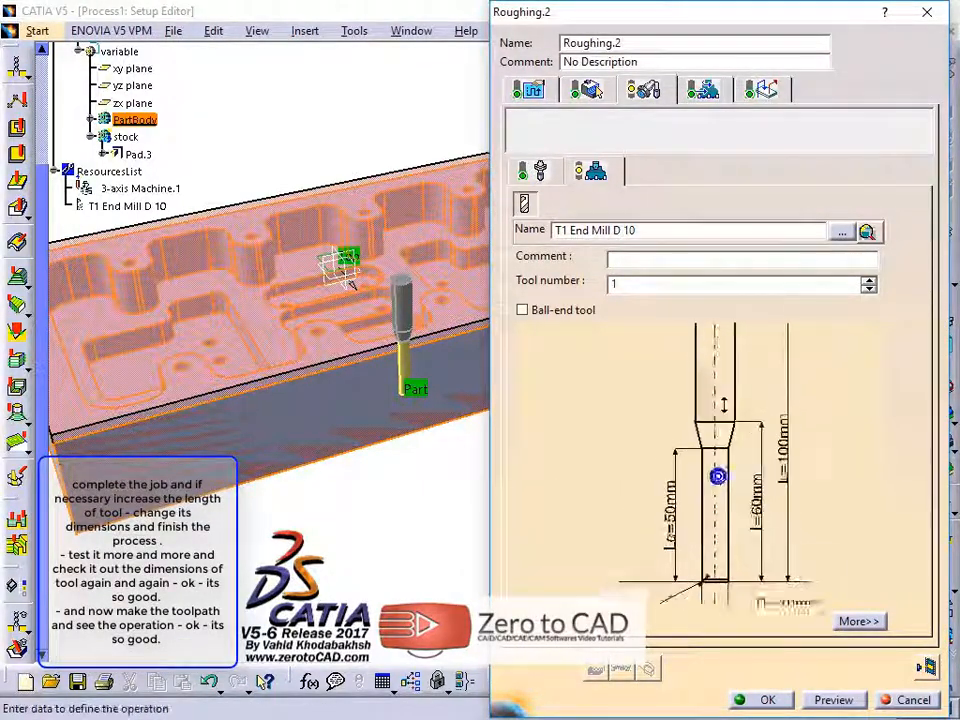
double_click(667, 512)
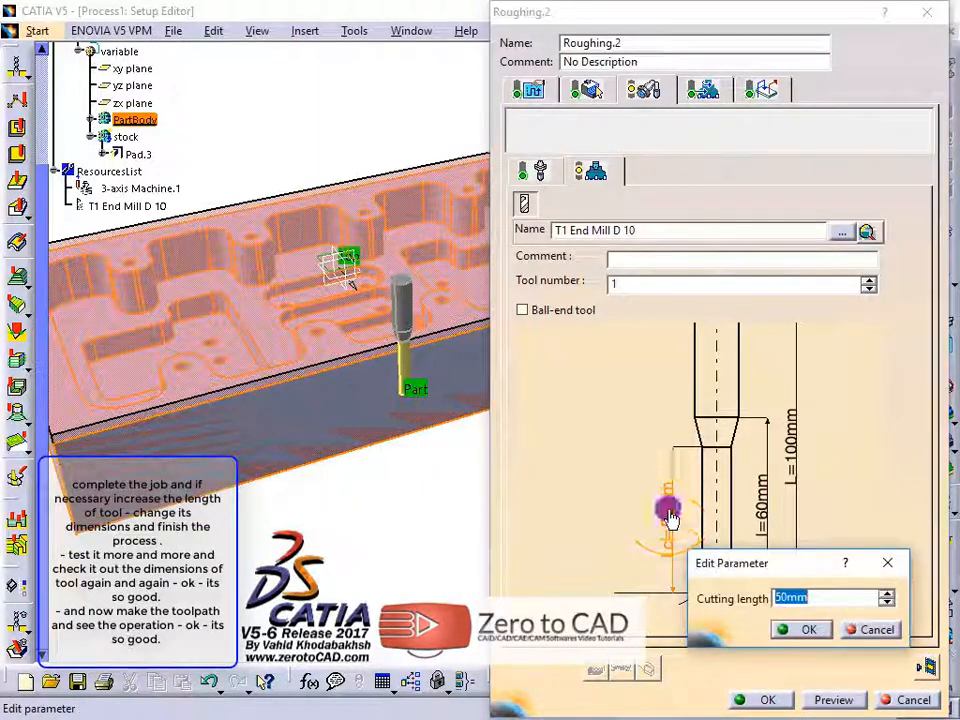
text(60)
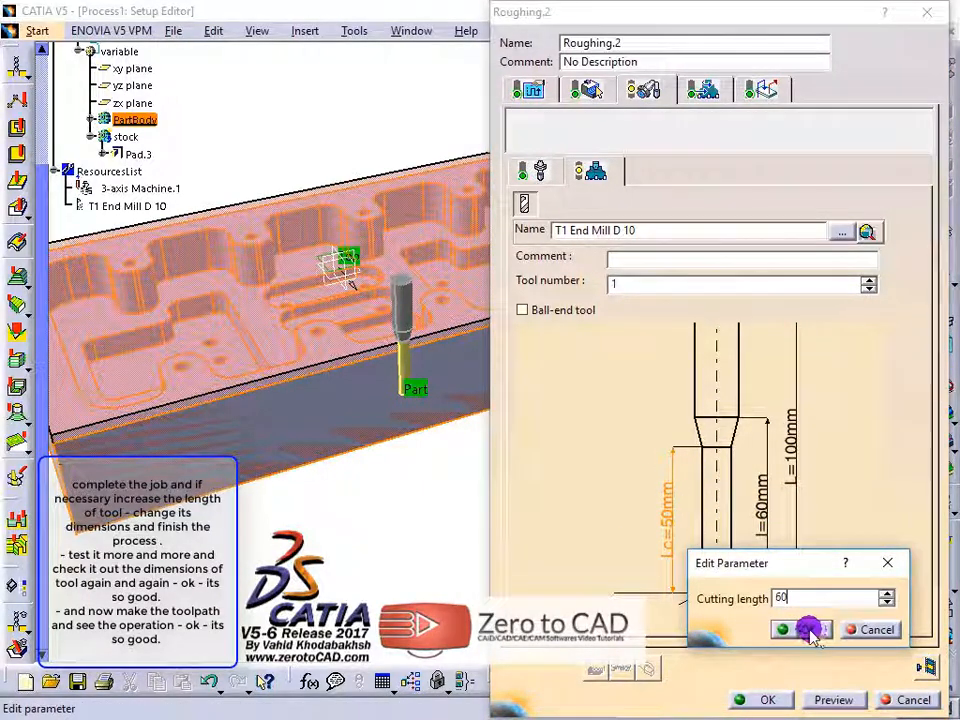
click(806, 629)
double_click(737, 515)
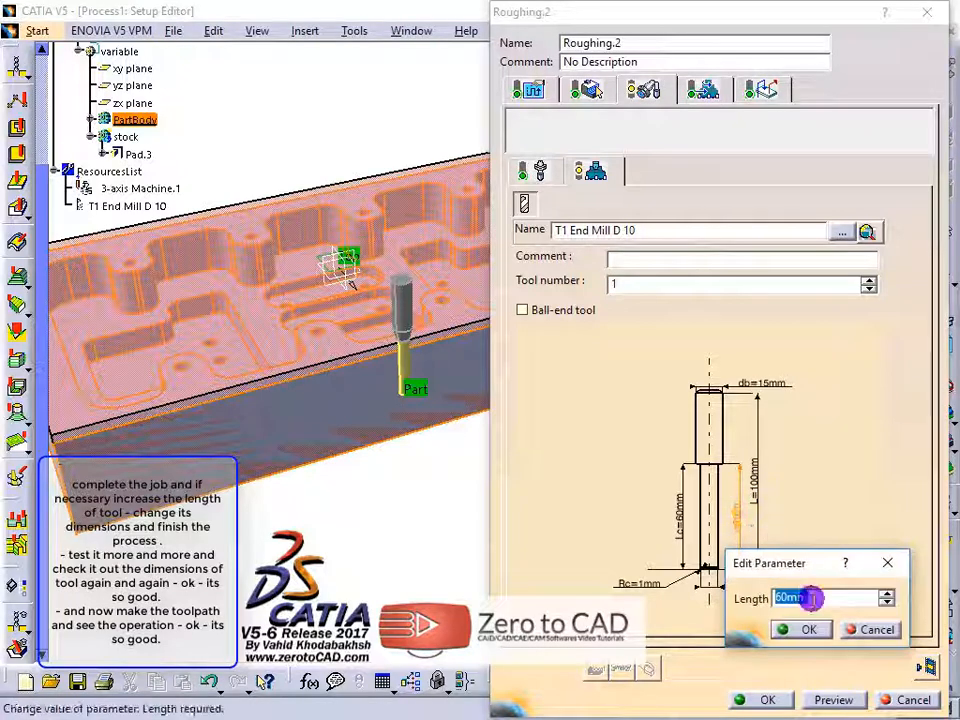
text(70)
click(804, 628)
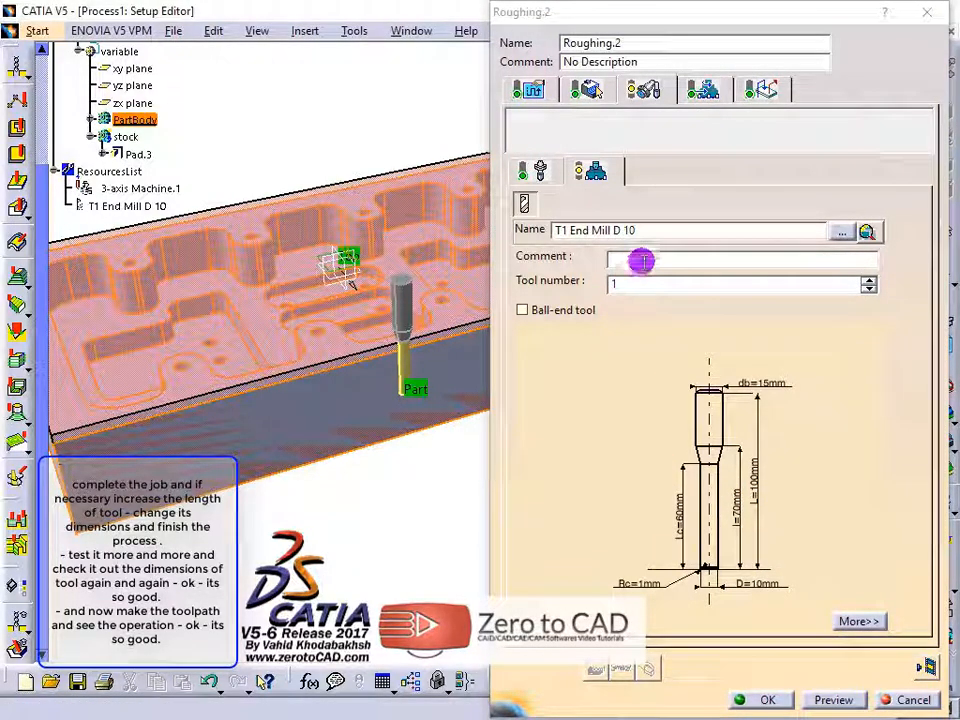
- Compute the roughing tool path and display its replay on the part
click(656, 230)
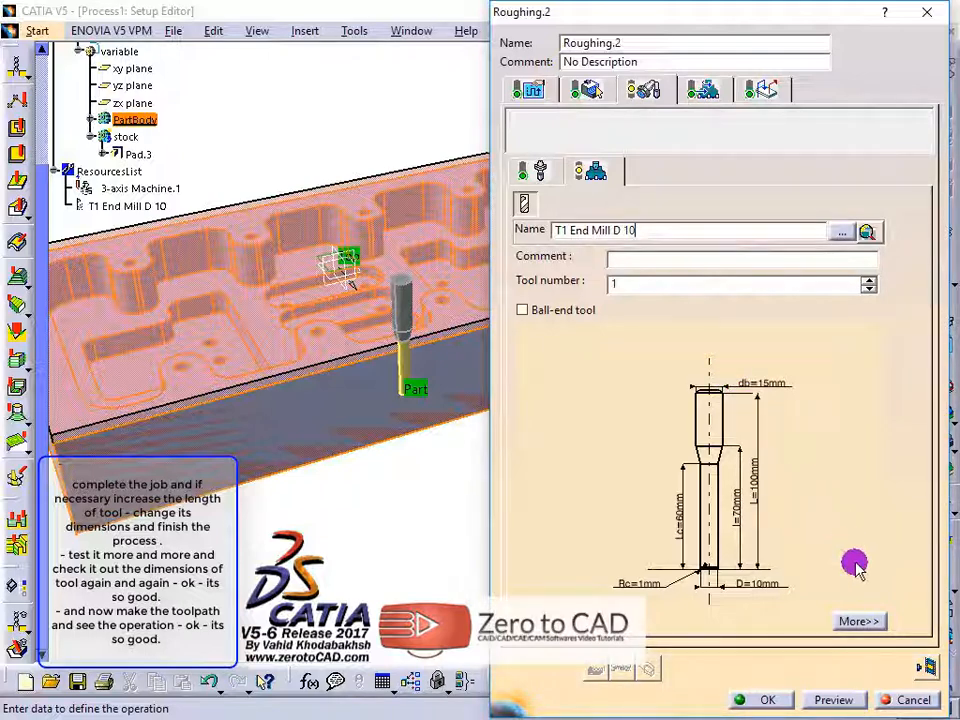
click(926, 670)
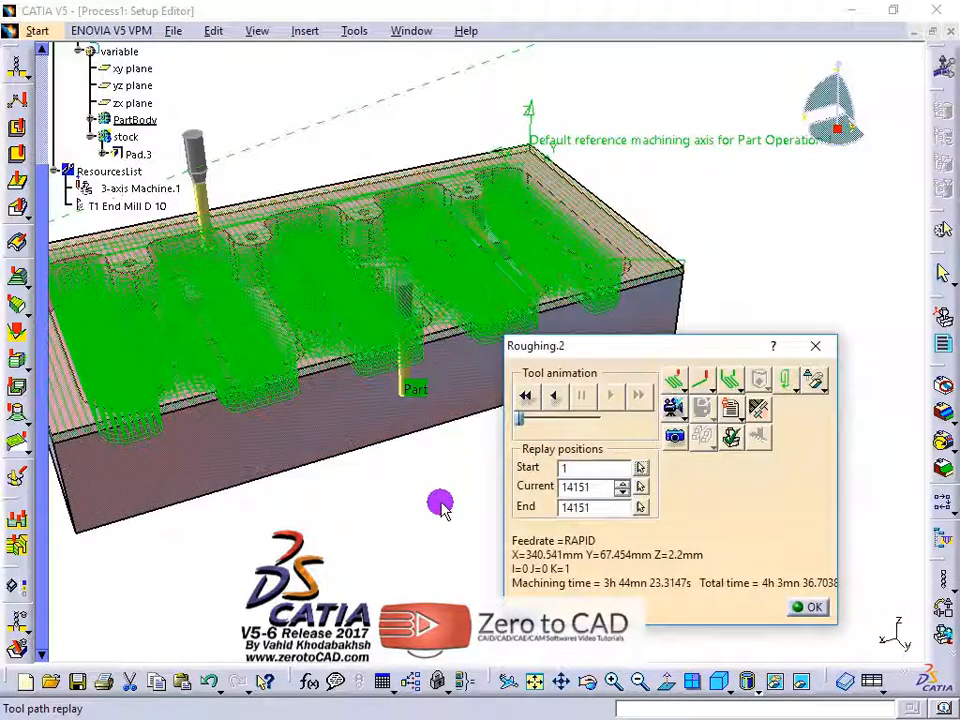
drag(629, 355, 754, 411)
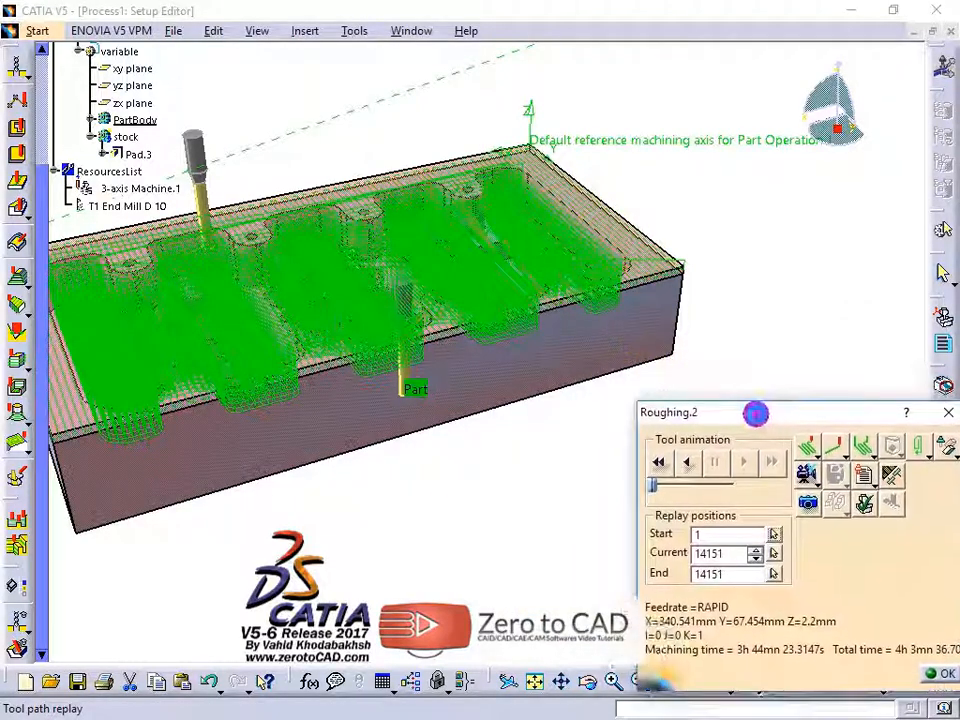
middle_drag(754, 411, 251, 466)
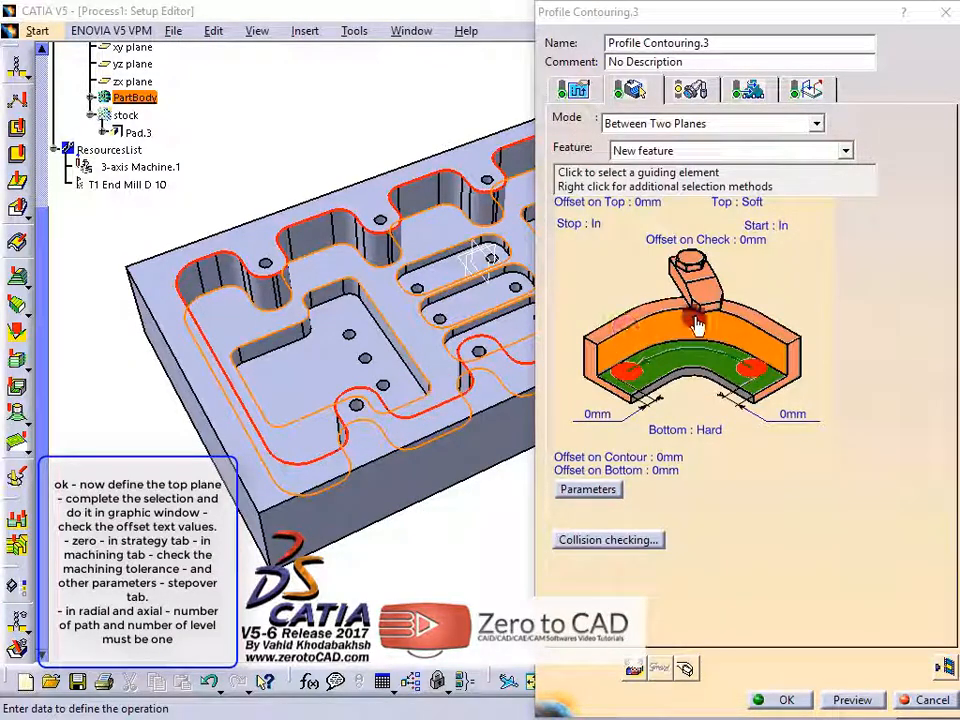
- Define the part's top face as the top plane of the Profile Contouring.3 operation
click(787, 338)
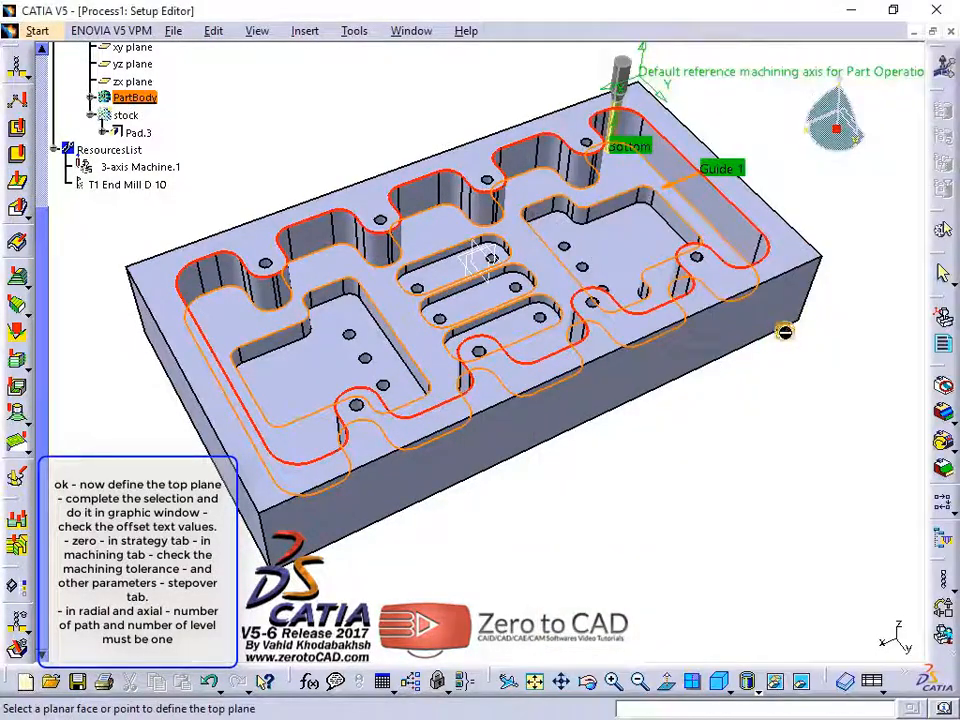
click(258, 250)
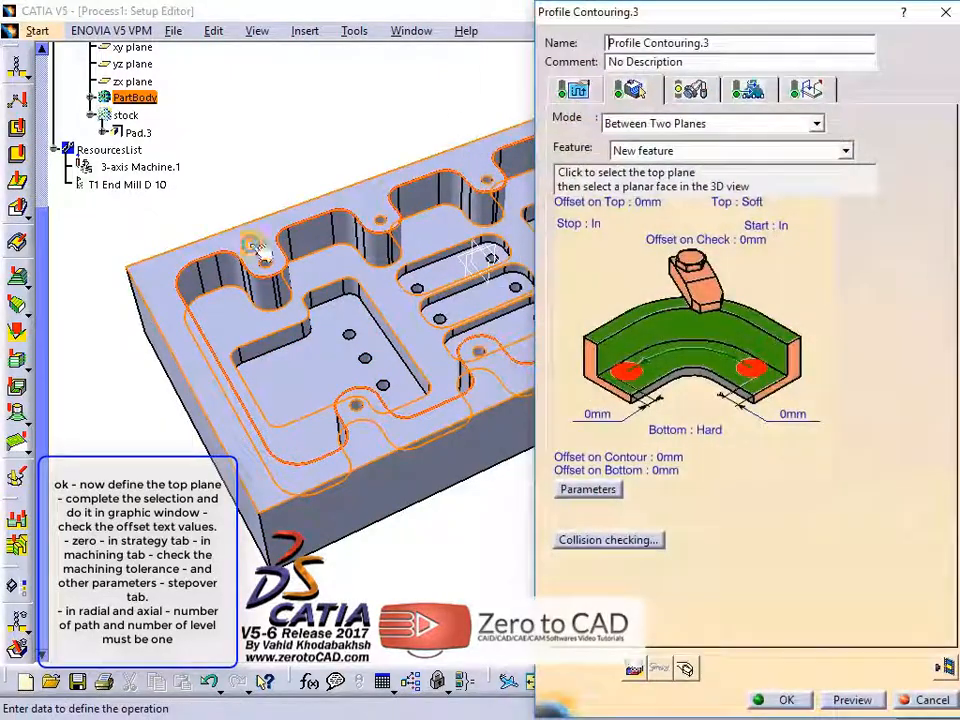
middle_drag(408, 332, 351, 321)
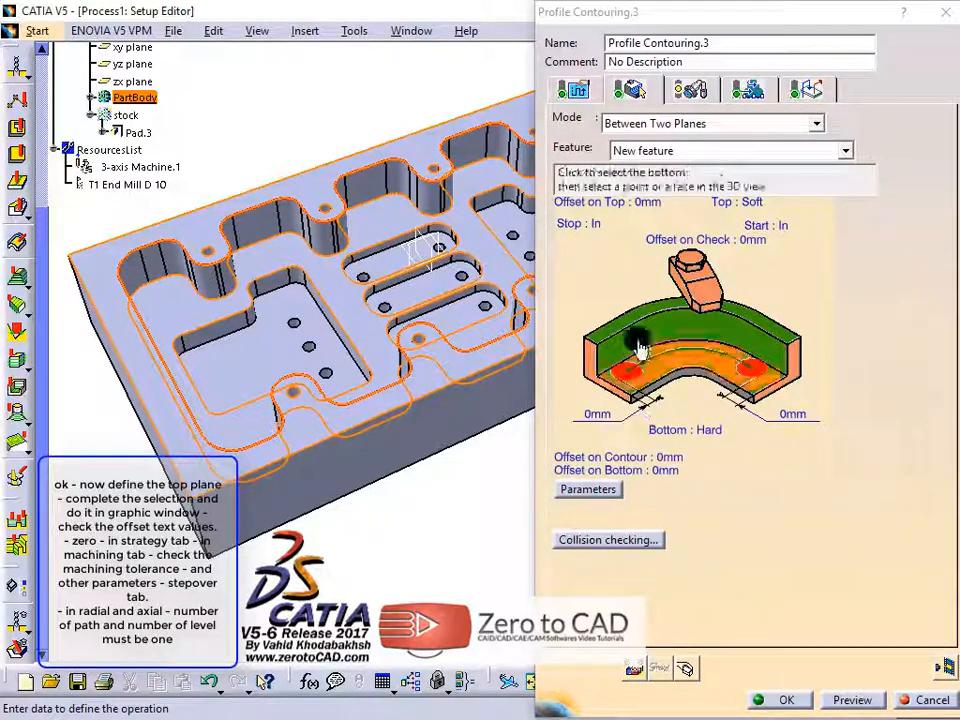
- Review the profile contouring's machining tolerance, stepover path and level counts, finishing settings and tool
click(571, 89)
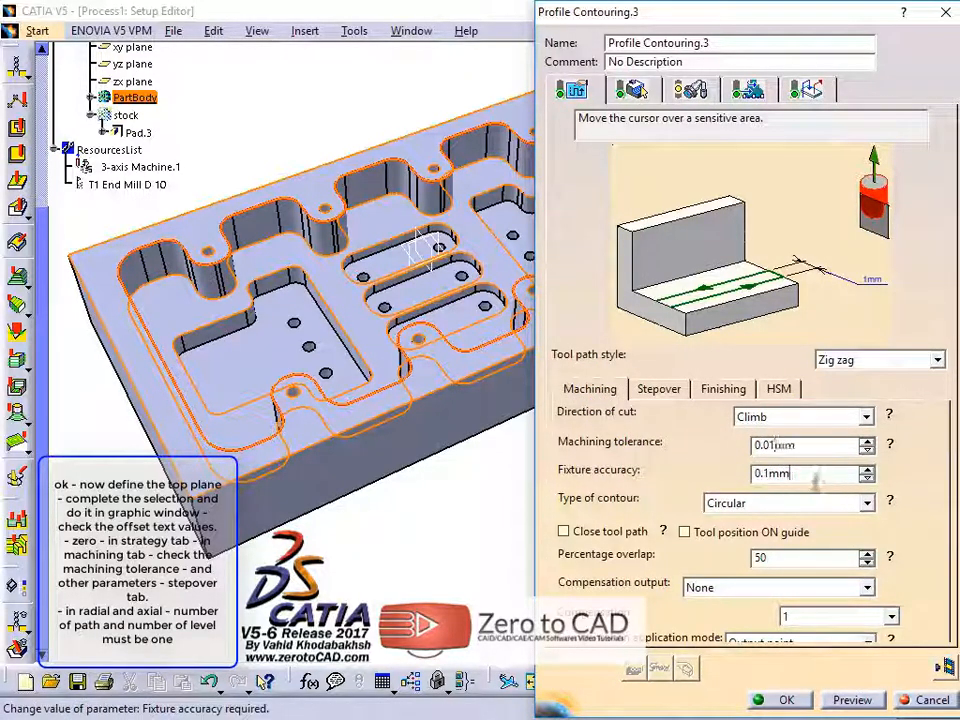
click(660, 389)
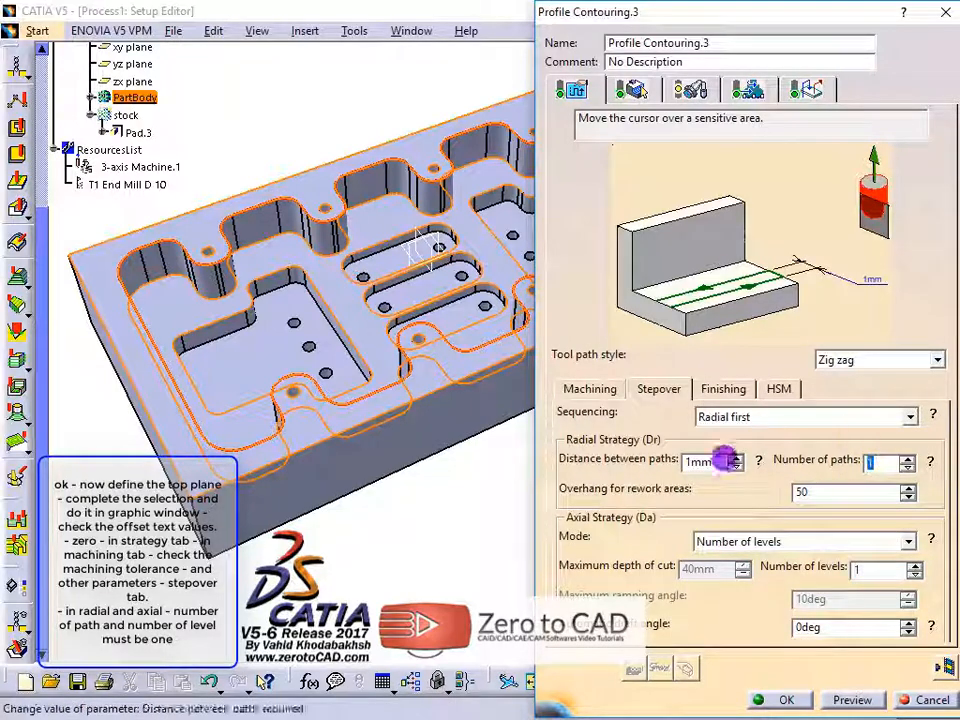
click(723, 389)
click(688, 90)
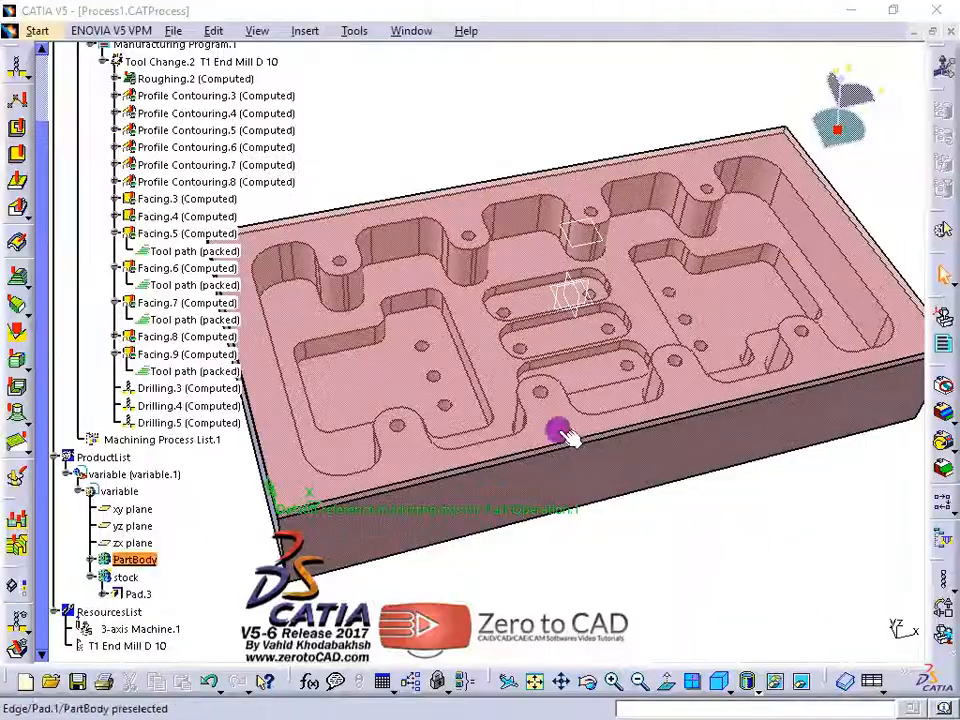
- Select all operations from Roughing.2 through Drilling.5 in the manufacturing program and replay their tool paths together
click(176, 78)
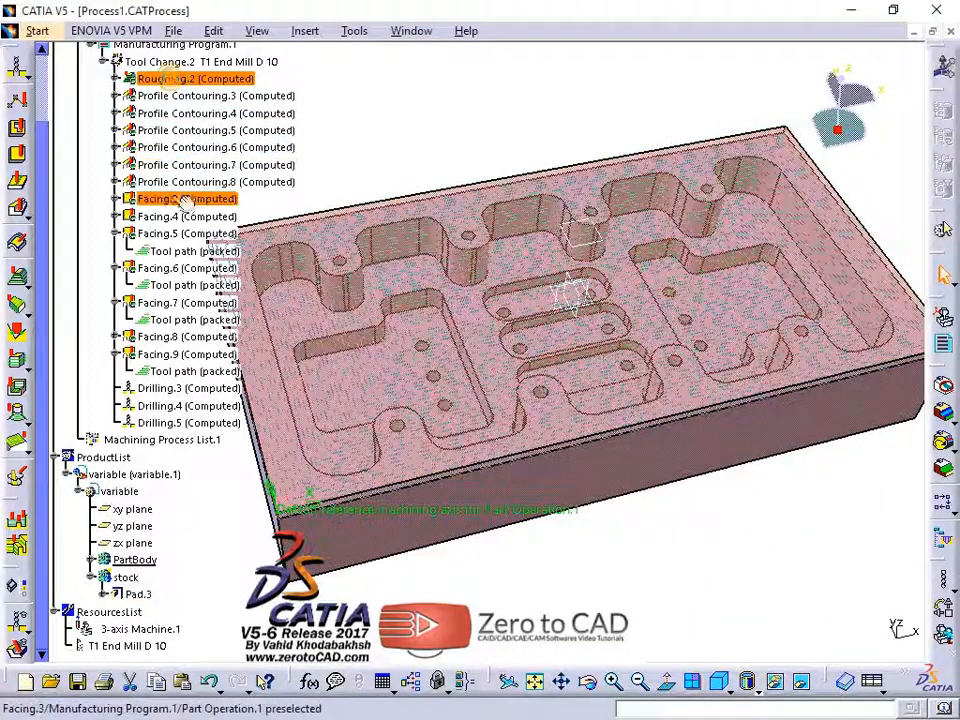
shift+click(155, 422)
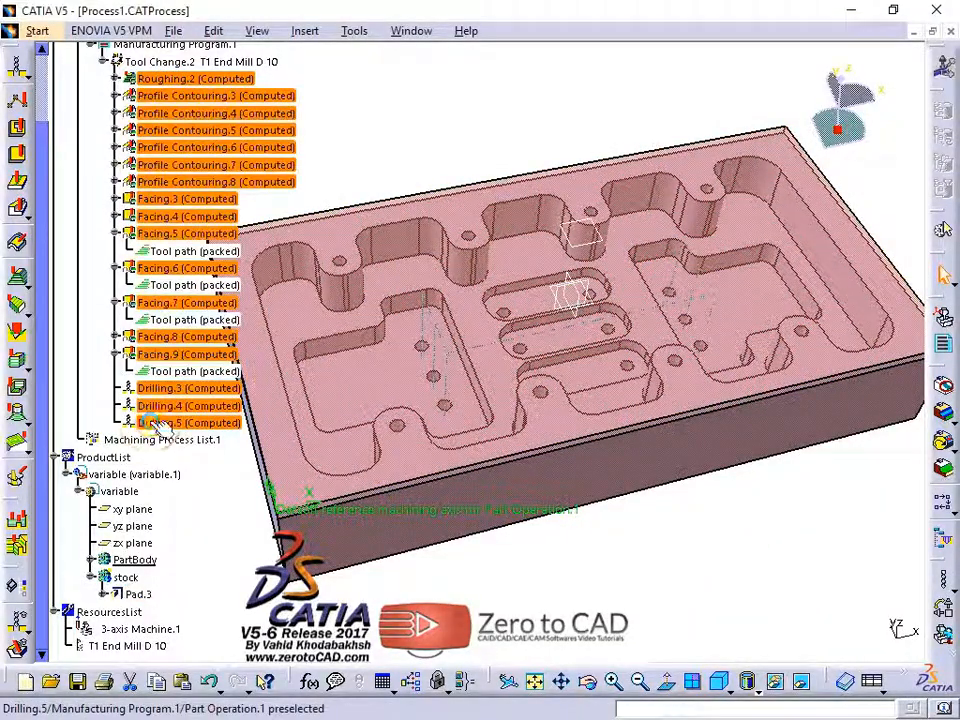
right_click(155, 422)
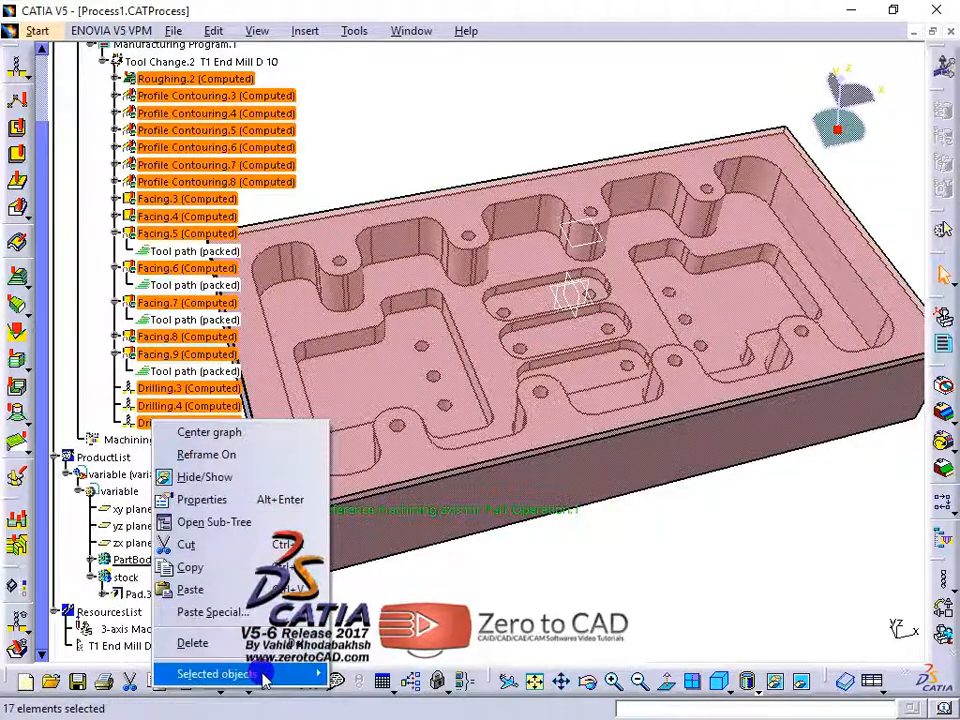
mouse_move(257, 674)
mouse_move(353, 677)
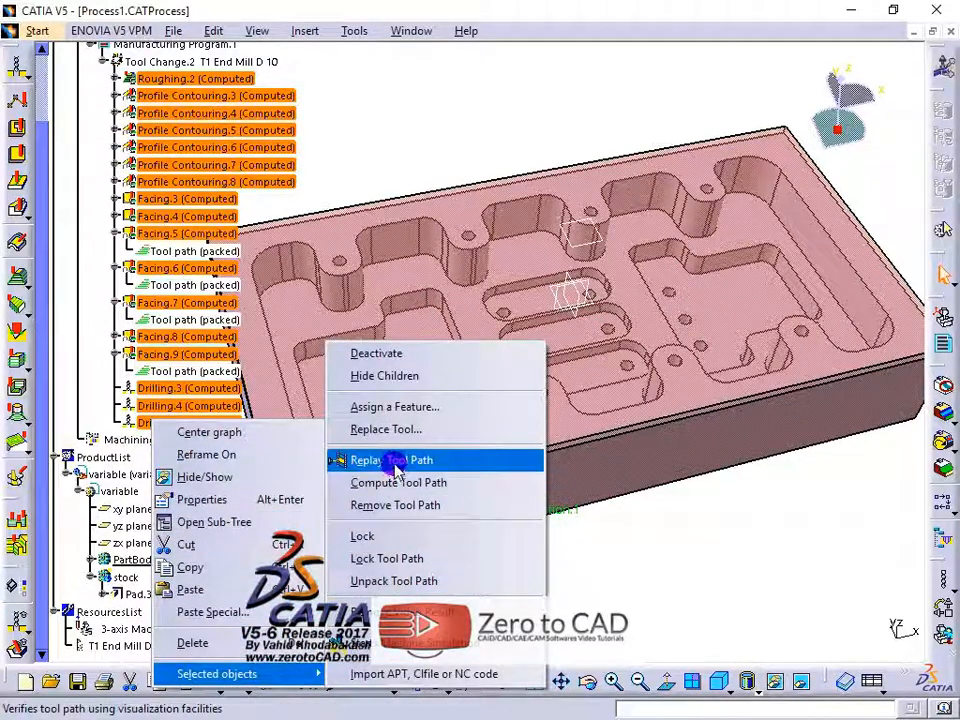
click(398, 462)
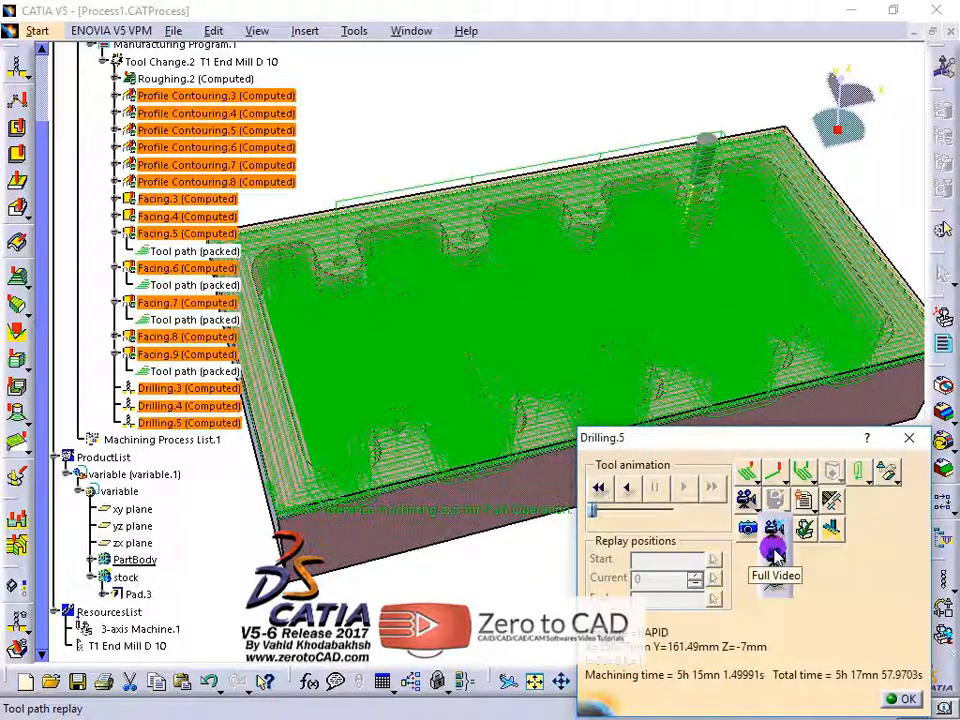
- Play the full material-removal video simulation of all operations from Roughing.2 through Drilling.5 and examine the machined stock
click(776, 558)
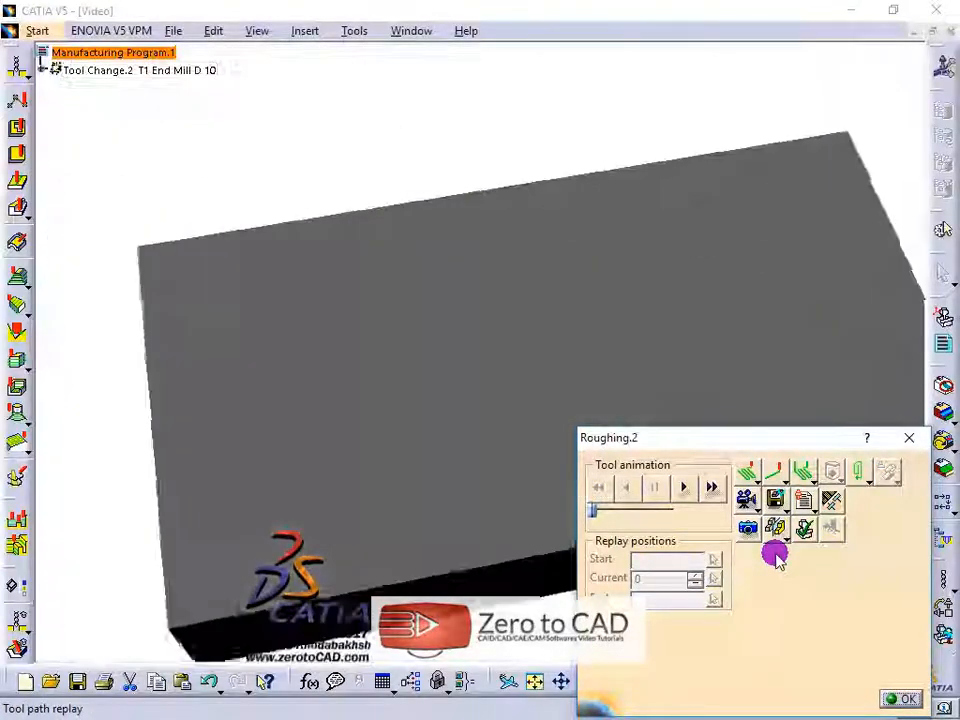
middle_drag(560, 370, 549, 266)
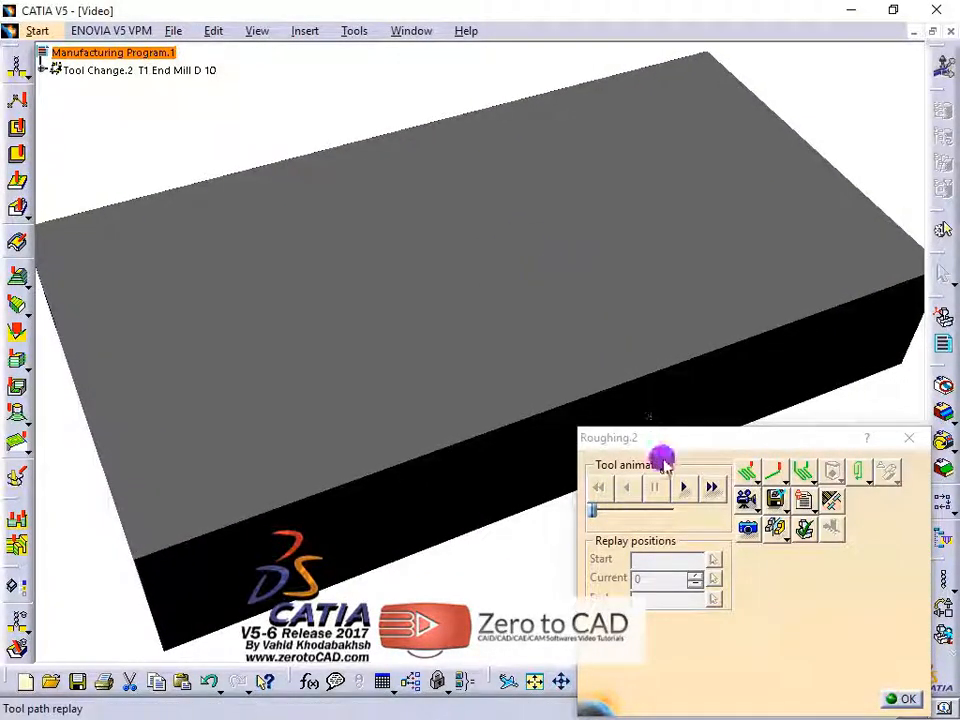
click(684, 489)
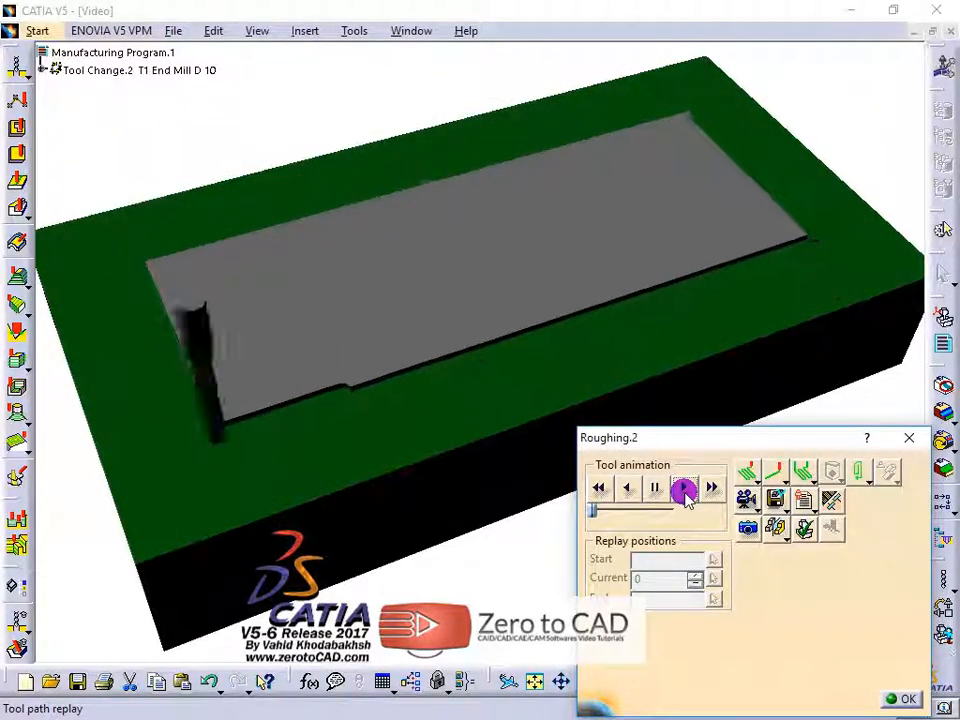
drag(724, 439, 713, 545)
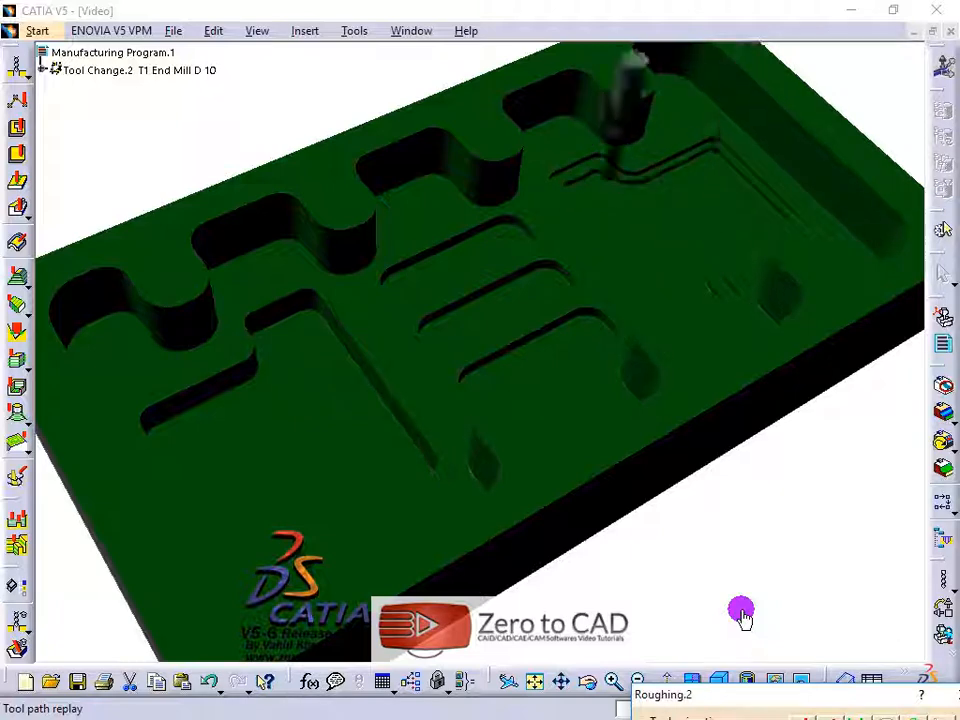
mouse_move(742, 703)
mouse_down()
mouse_move(724, 585)
mouse_move(735, 557)
mouse_move(732, 694)
mouse_up()
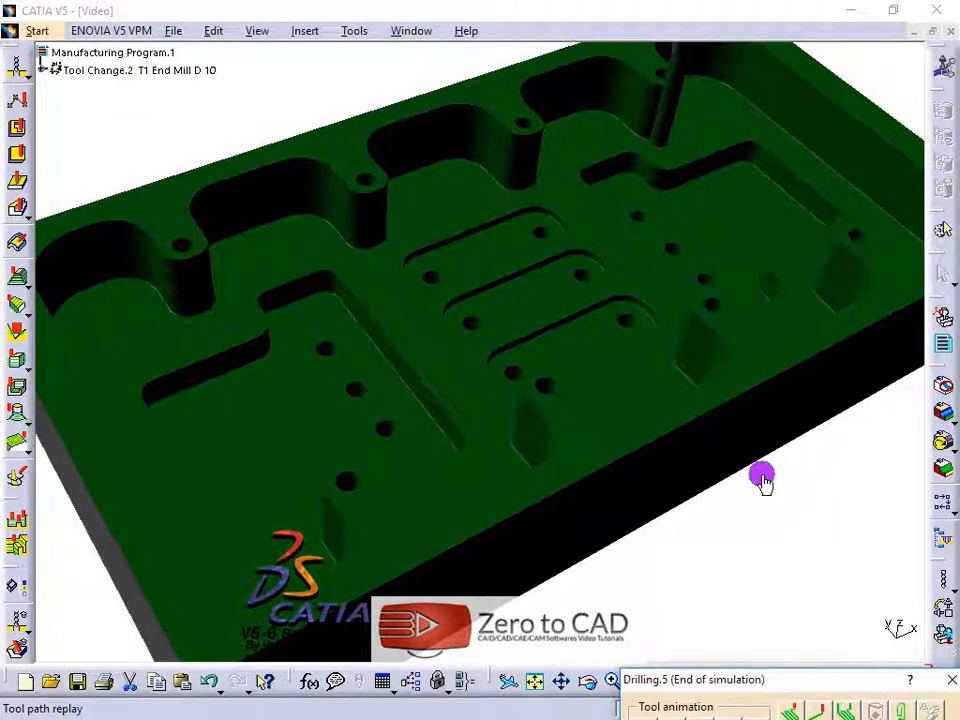
middle_drag(762, 480, 439, 386)
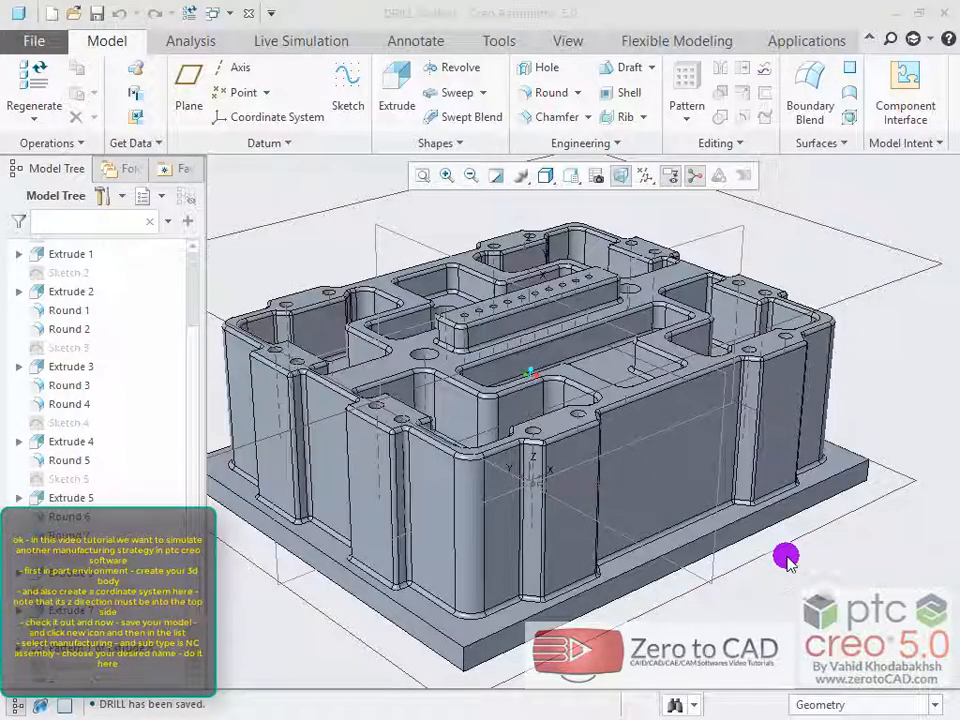
- Switch to Creo Parametric and create an NC assembly manufacturing file named mfg999 from the mmns_mfg_nc template, with its window maximized
middle_drag(787, 560, 641, 403)
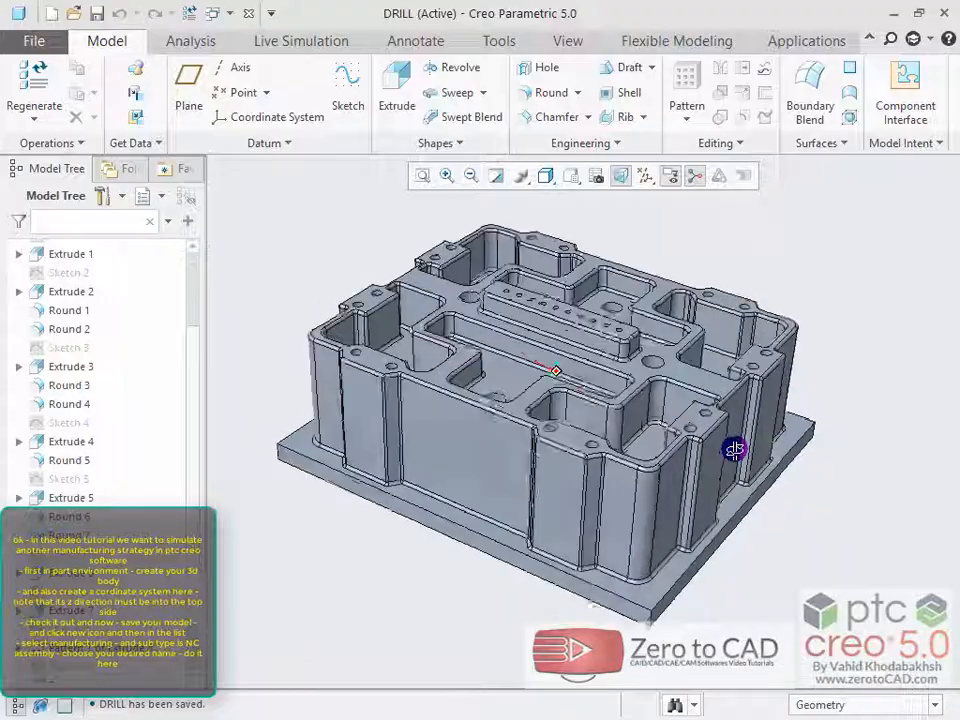
mouse_move(734, 450)
middle_down()
mouse_move(735, 478)
mouse_move(740, 459)
middle_up()
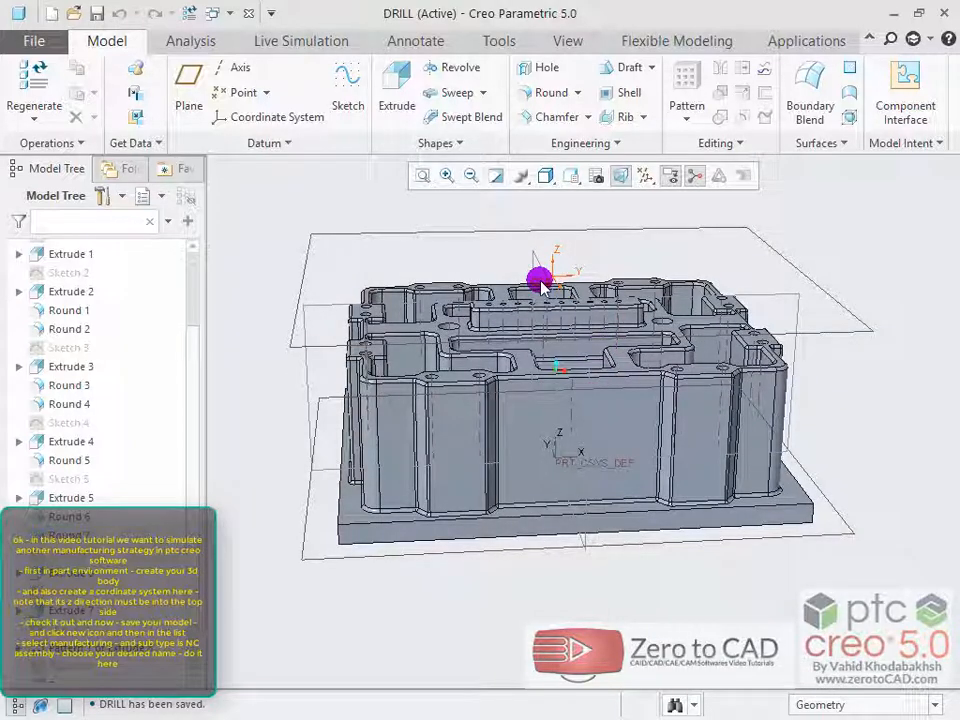
scroll(539, 270, down, 3)
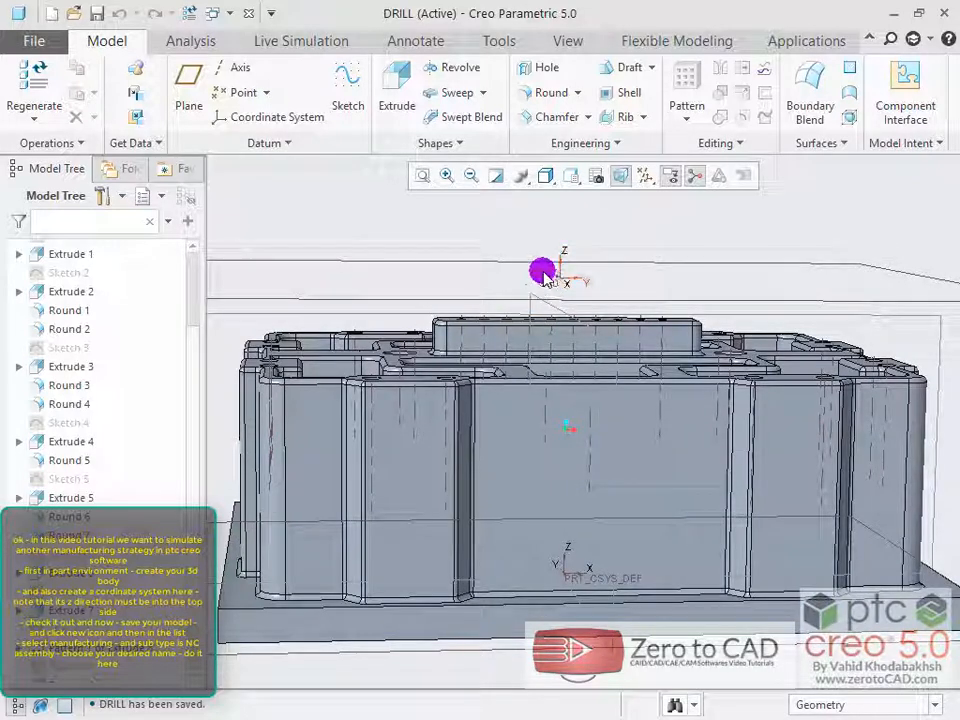
middle_drag(543, 278, 555, 332)
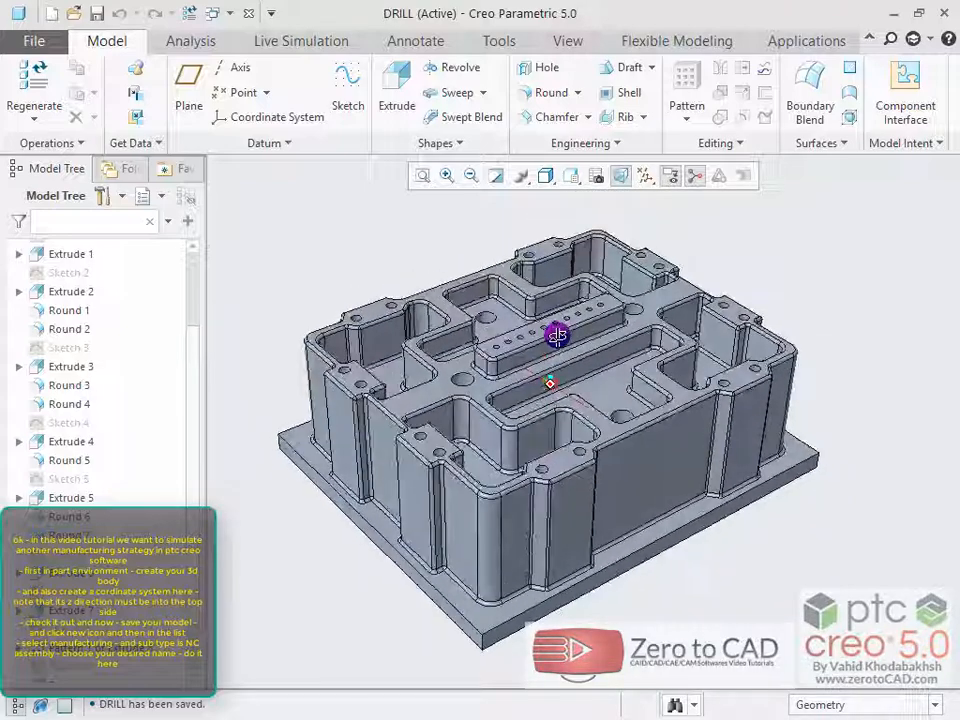
click(34, 40)
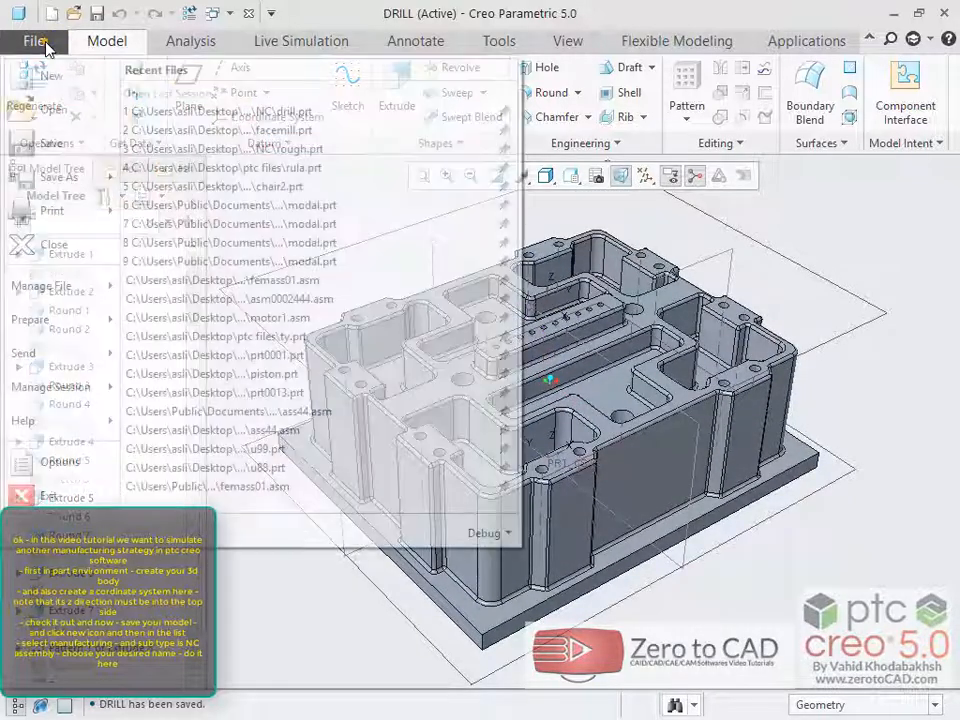
click(32, 78)
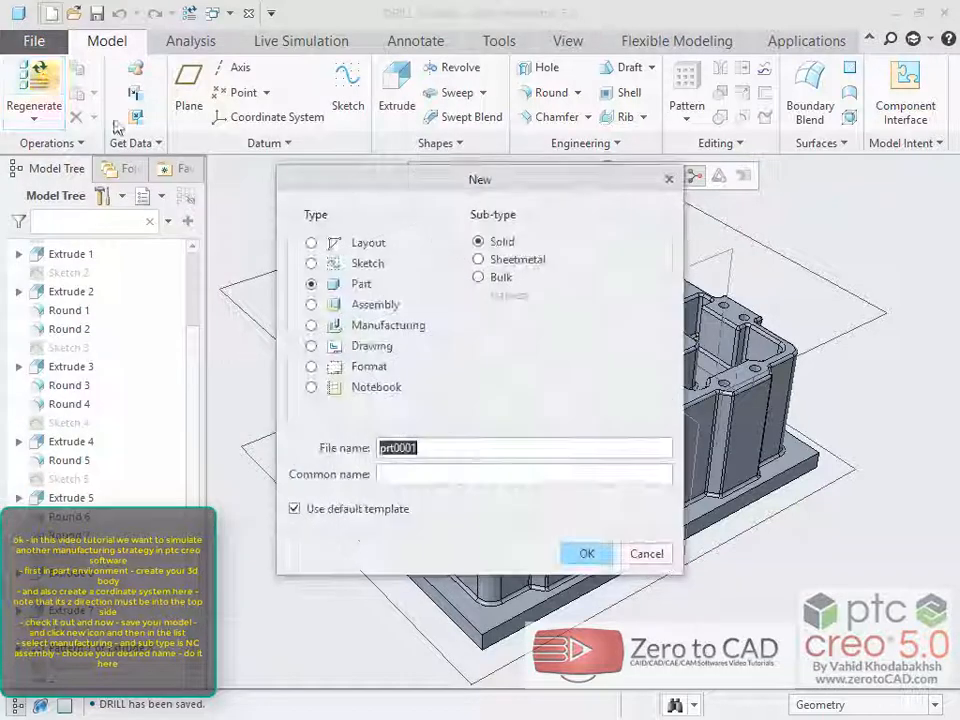
click(311, 325)
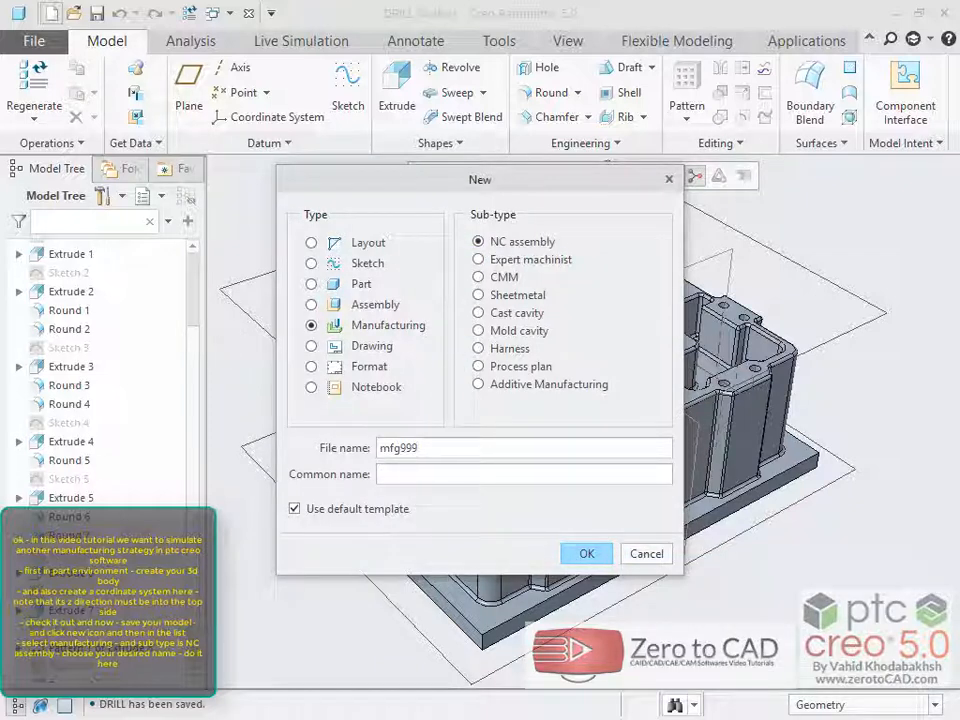
click(360, 510)
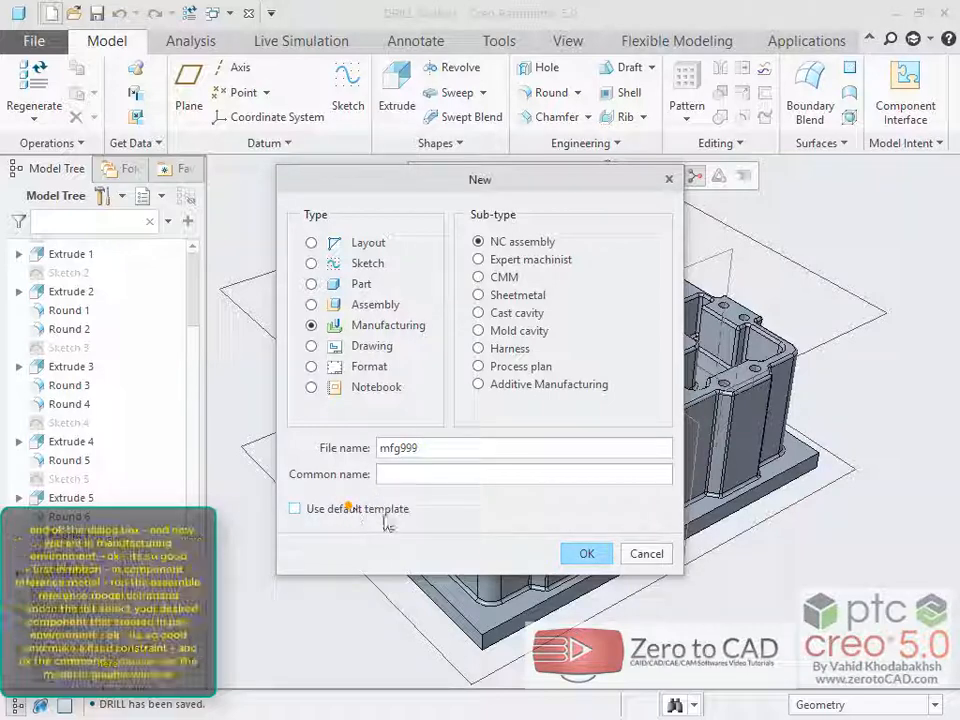
click(580, 554)
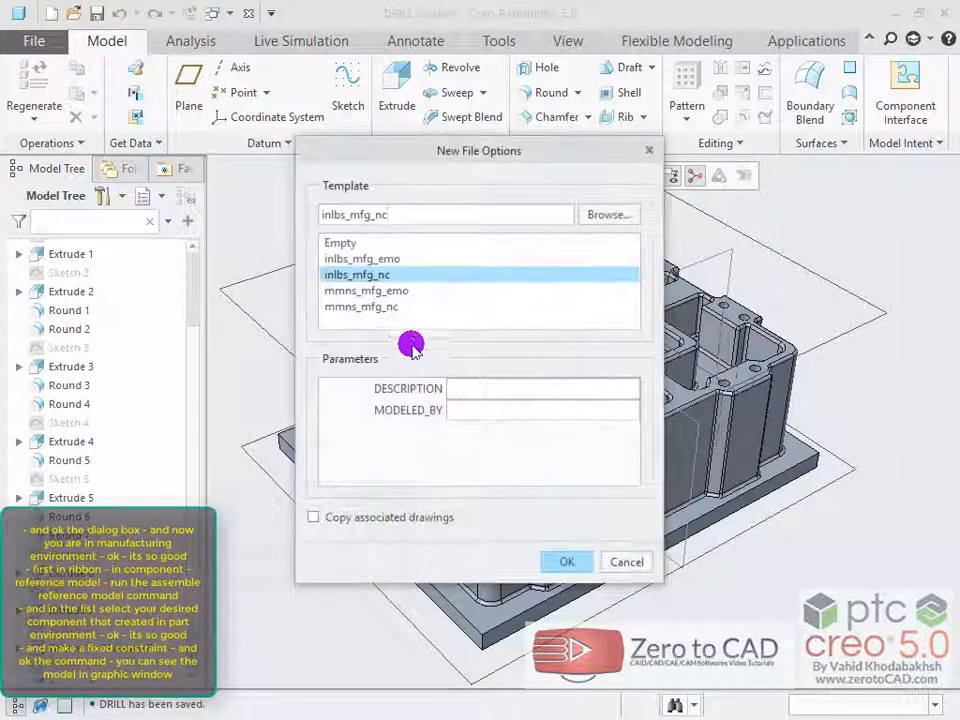
click(376, 310)
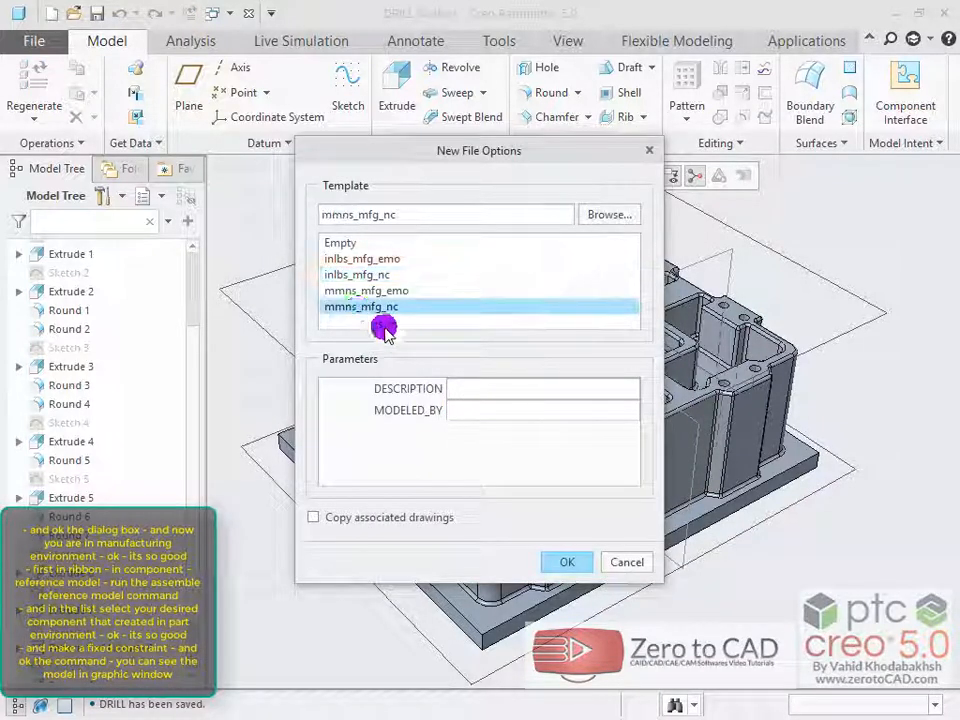
click(568, 563)
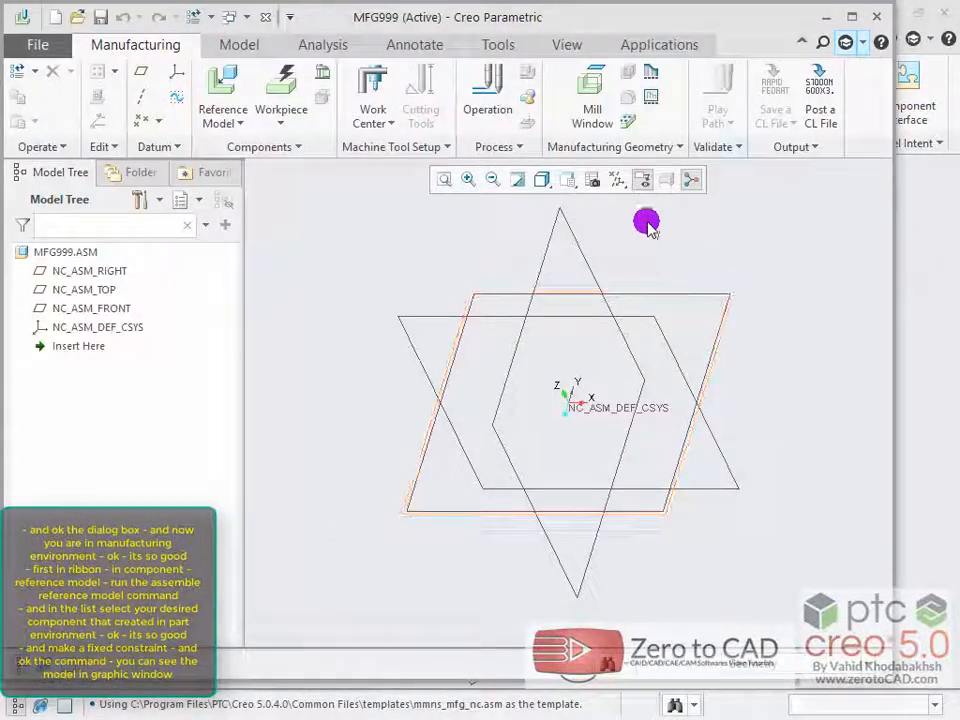
click(852, 19)
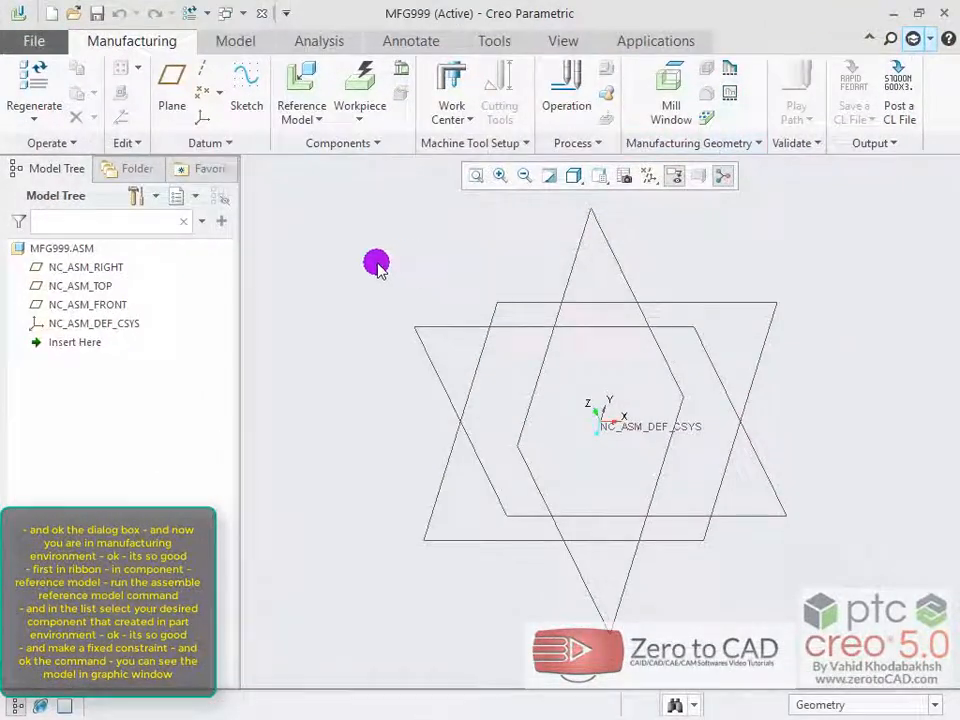
- Bring drill.prt into the manufacturing assembly with Assemble Reference Model
drag(238, 324, 202, 330)
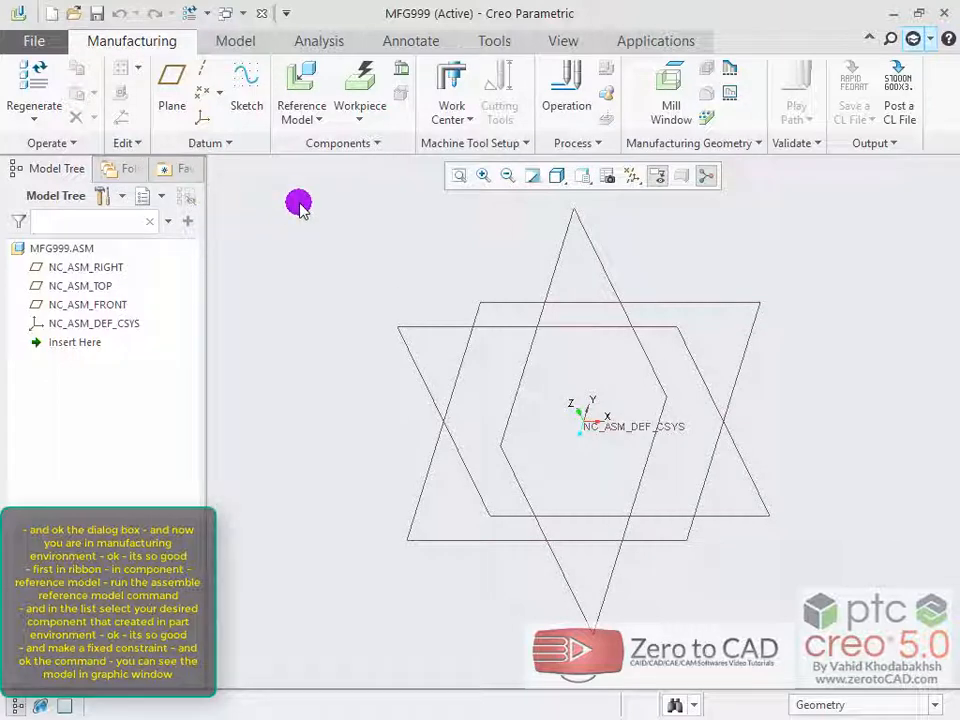
click(300, 119)
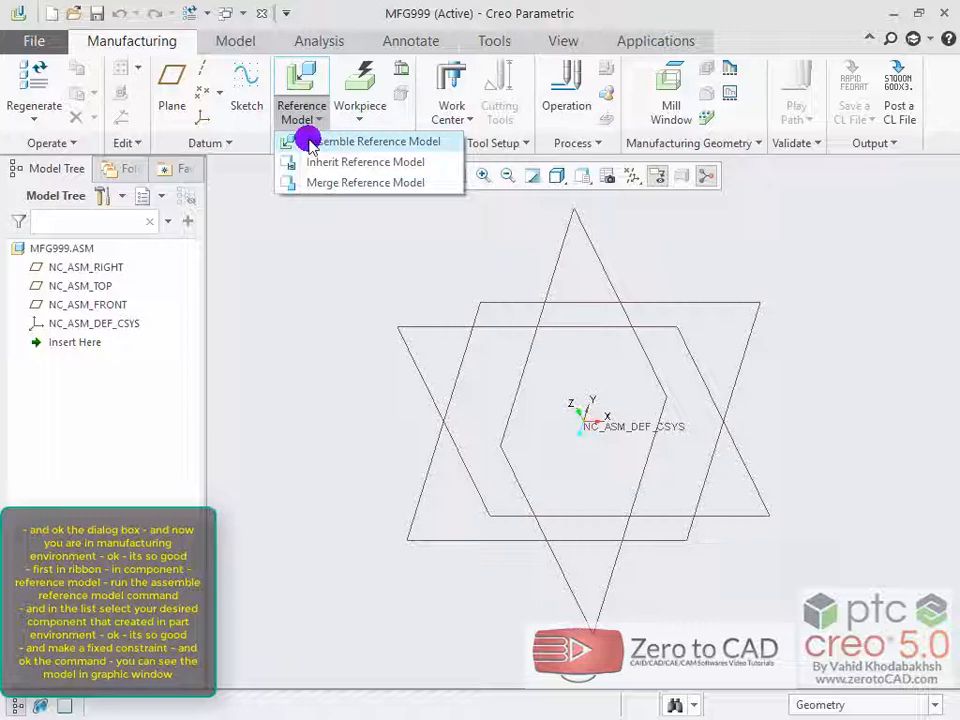
click(311, 143)
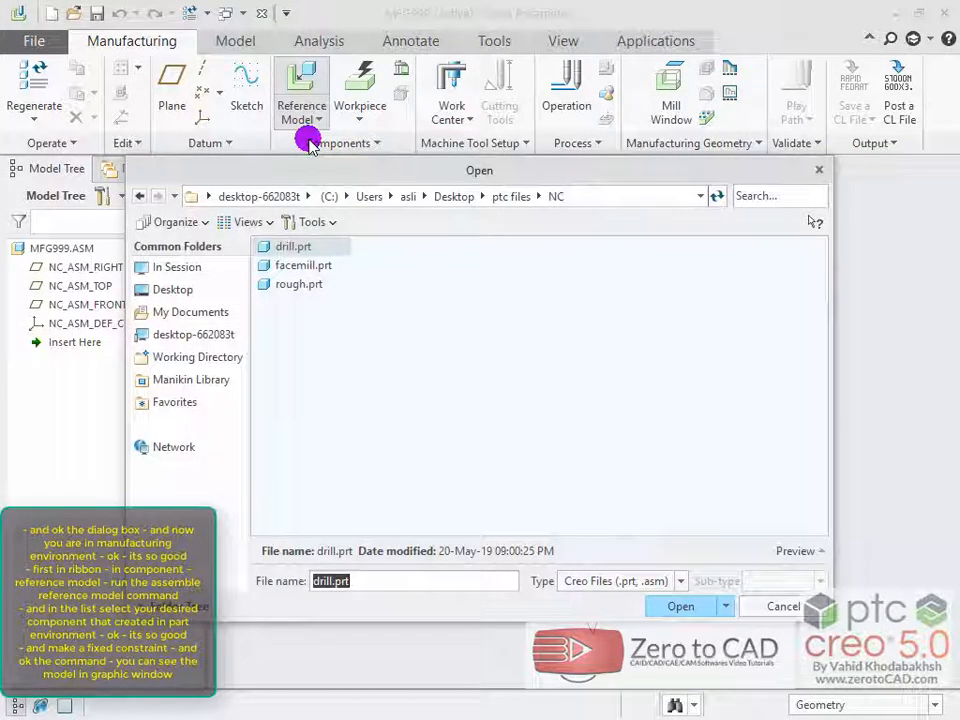
double_click(285, 246)
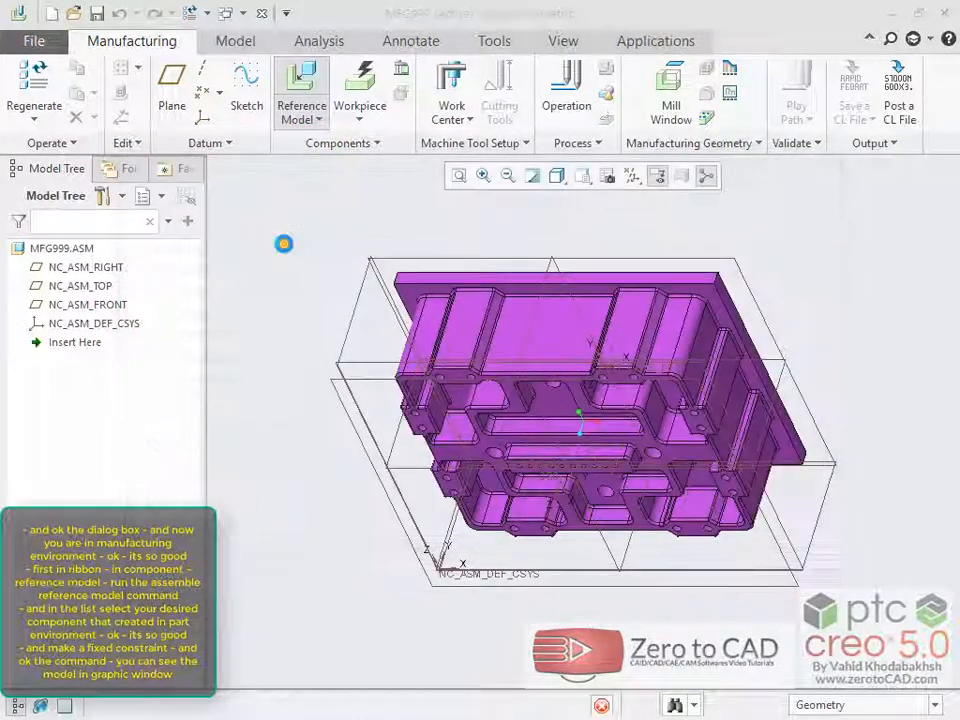
- Constrain the drill reference model with a Fix constraint and accept its placement
middle_drag(349, 288, 557, 291)
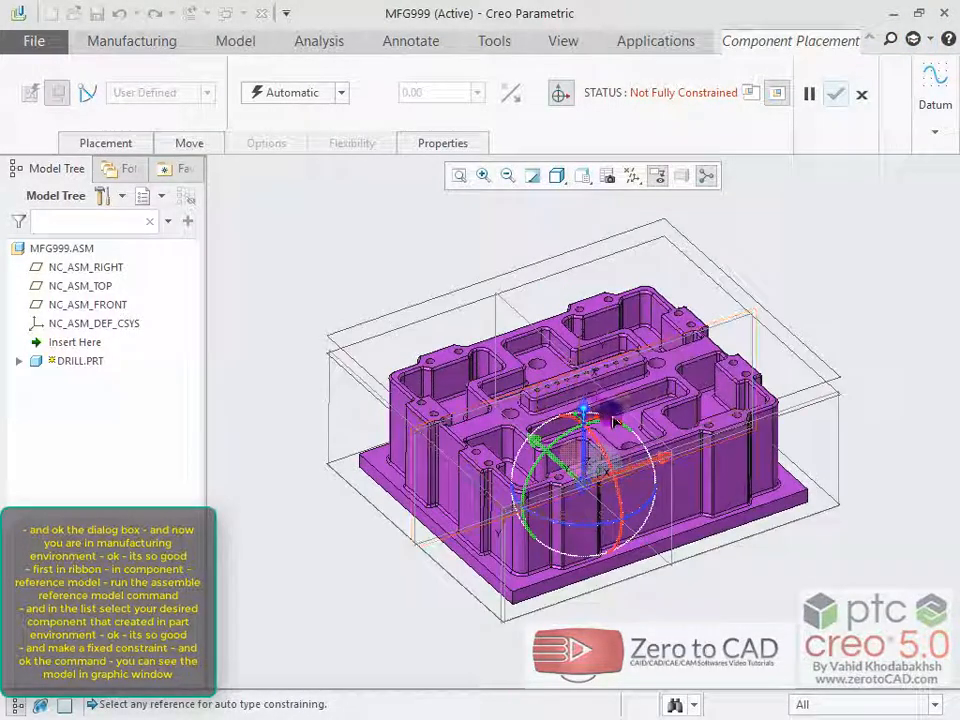
scroll(617, 428, down, 3)
scroll(617, 428, up, 2)
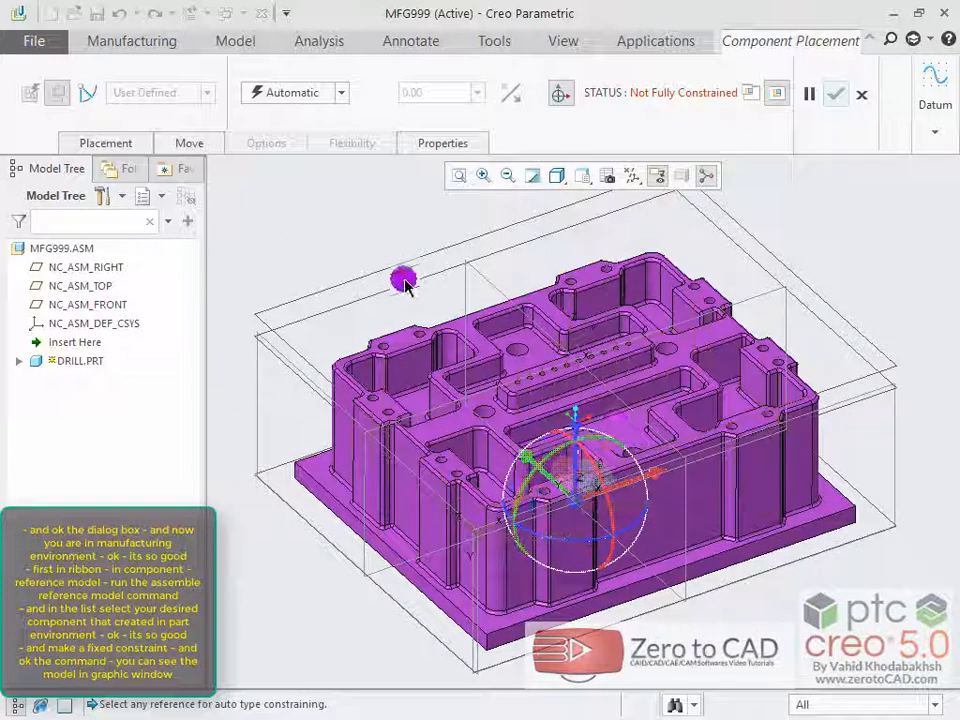
click(341, 93)
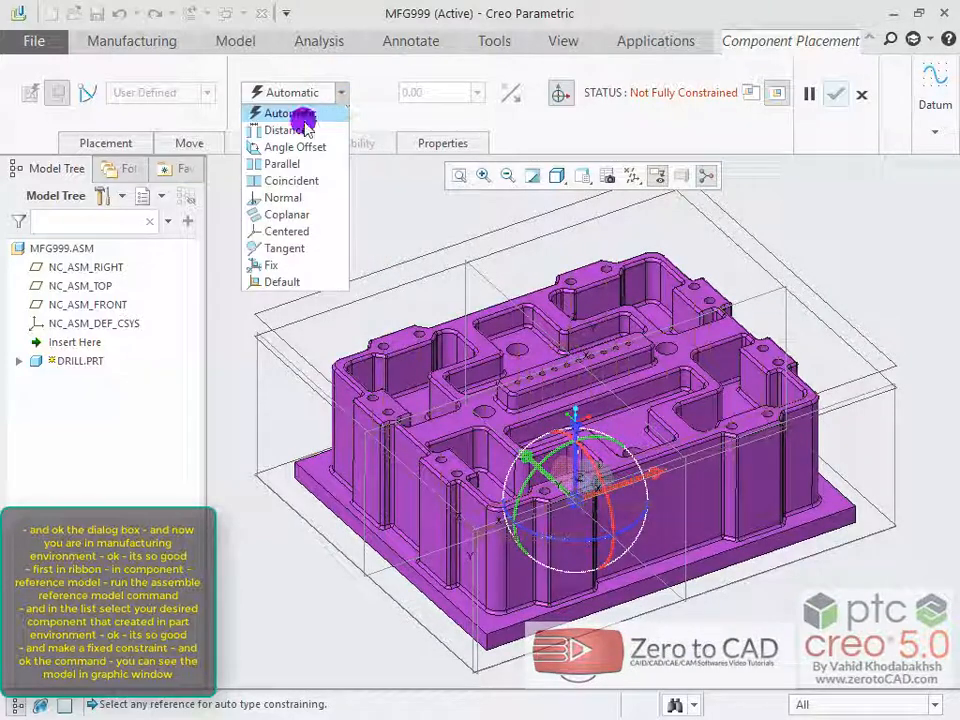
click(276, 261)
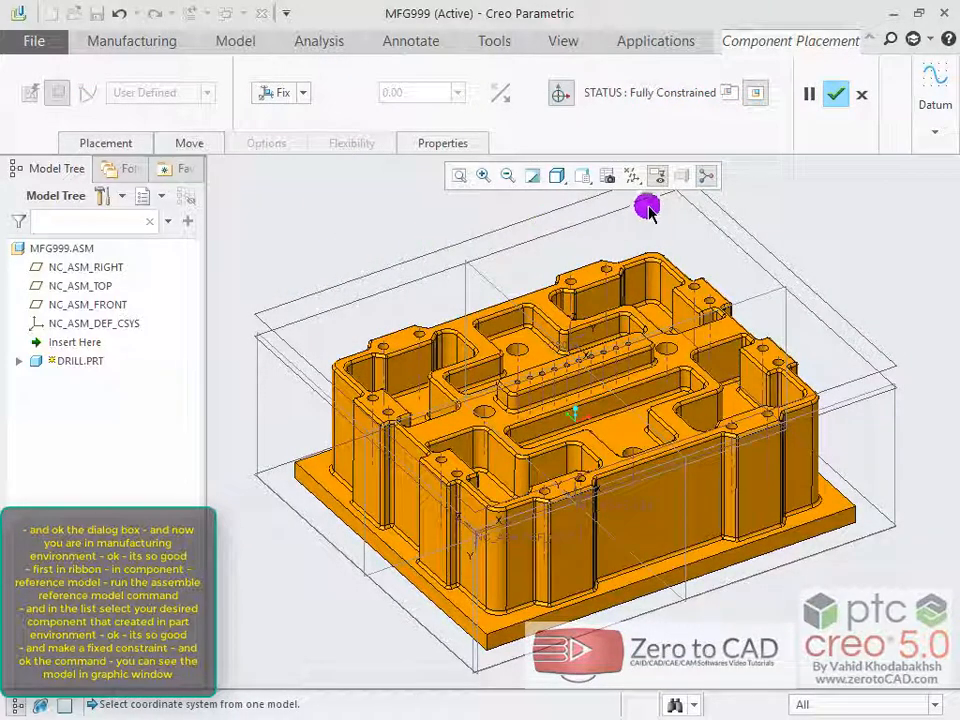
click(838, 108)
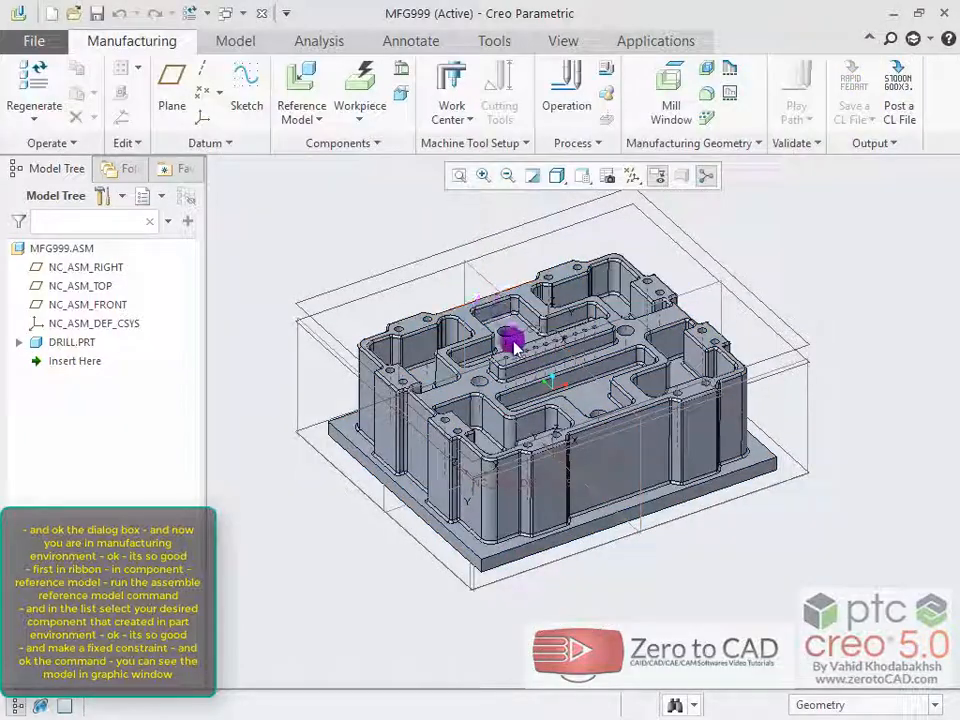
middle_drag(512, 342, 508, 333)
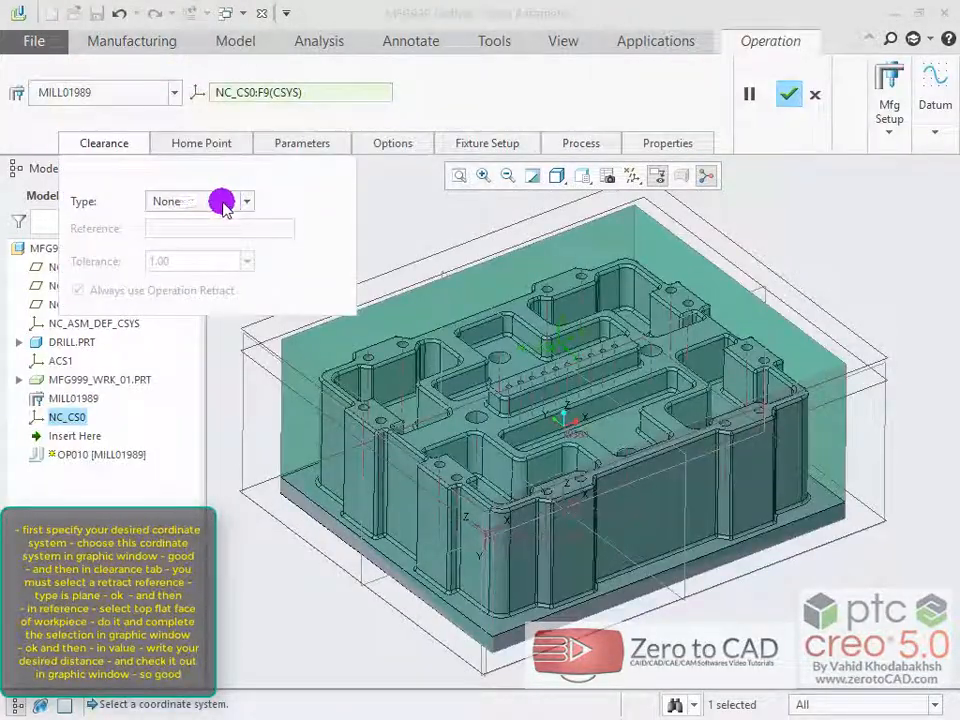
- Set the operation's clearance type to Plane and use the workpiece's top flat face as the retract reference
click(231, 203)
click(185, 217)
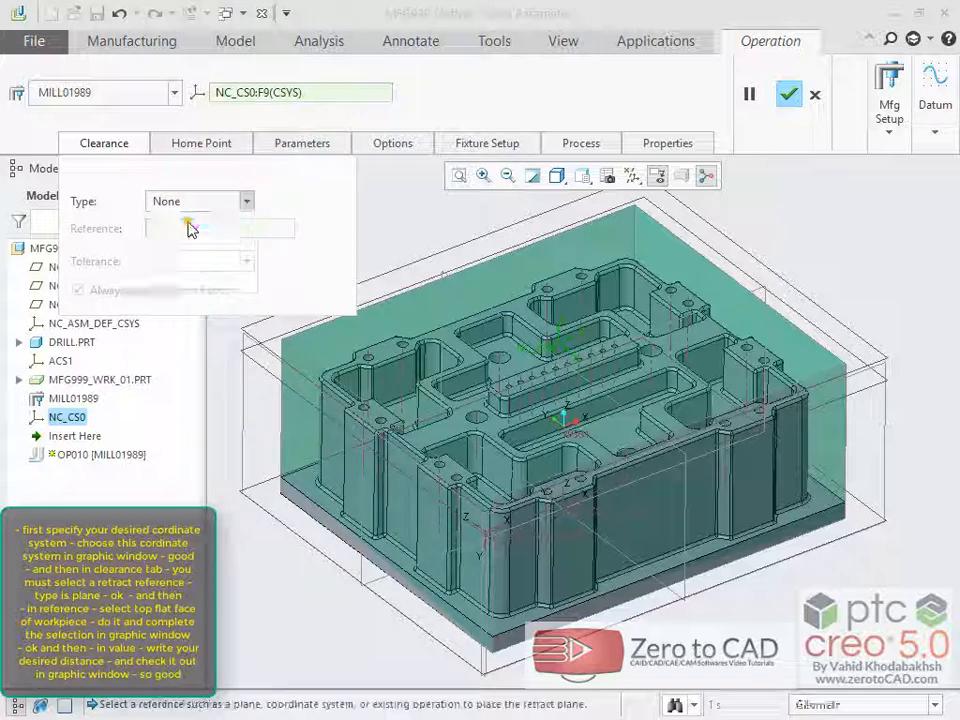
scroll(632, 257, down, 4)
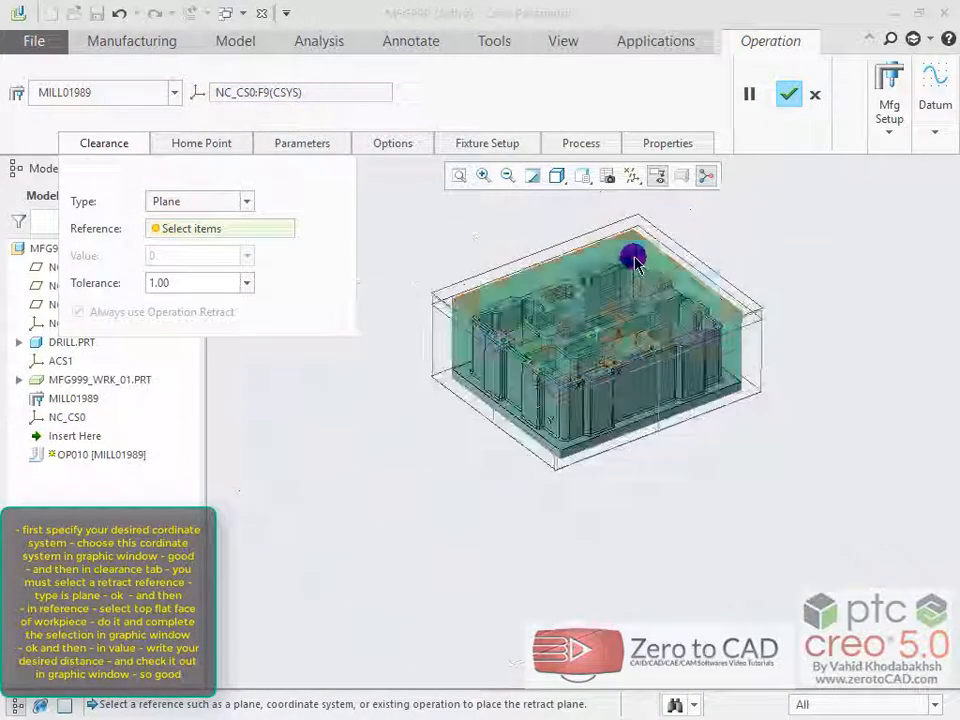
scroll(440, 328, up, 4)
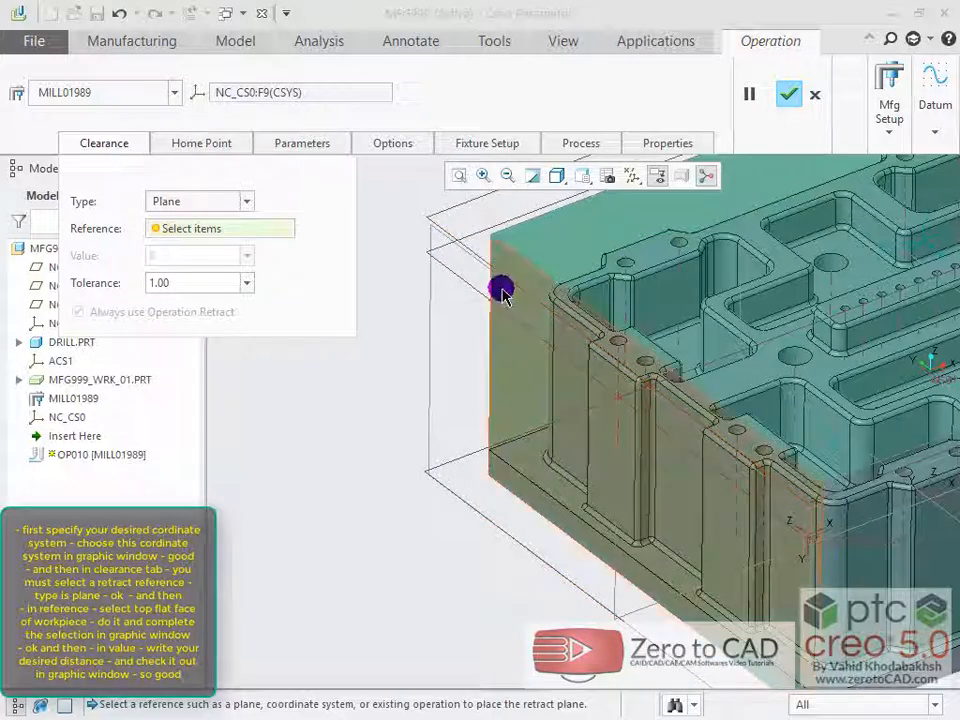
scroll(512, 229, down, 1)
click(514, 229)
scroll(500, 330, down, 4)
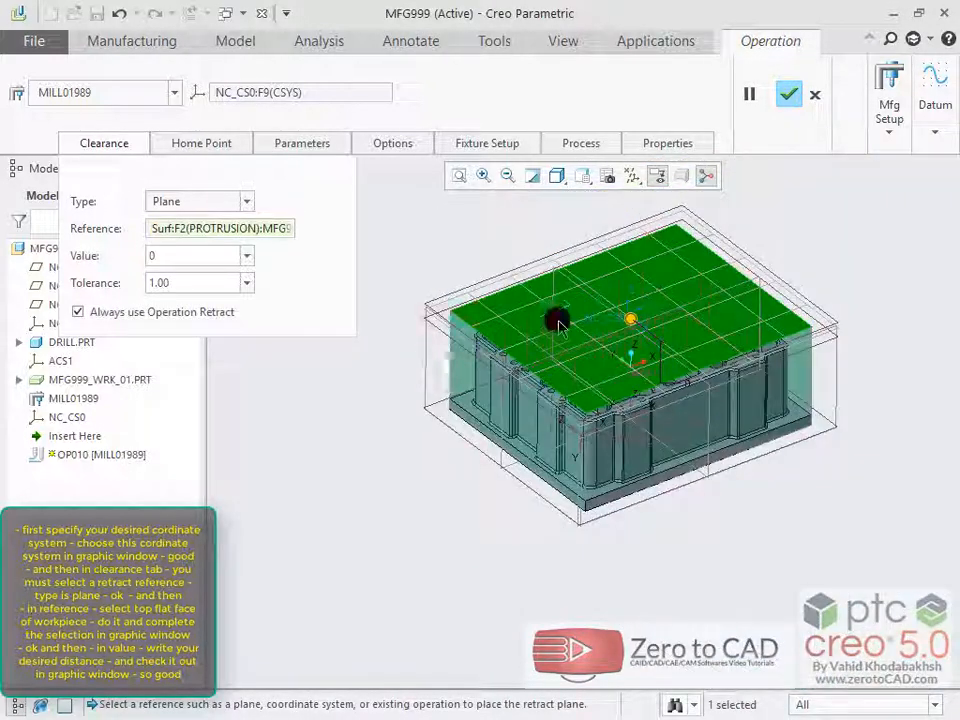
- Set the retract plane's clearance value to 10 from the workpiece's top face
middle_drag(773, 244, 746, 241)
scroll(598, 345, down, 4)
scroll(597, 346, down, 1)
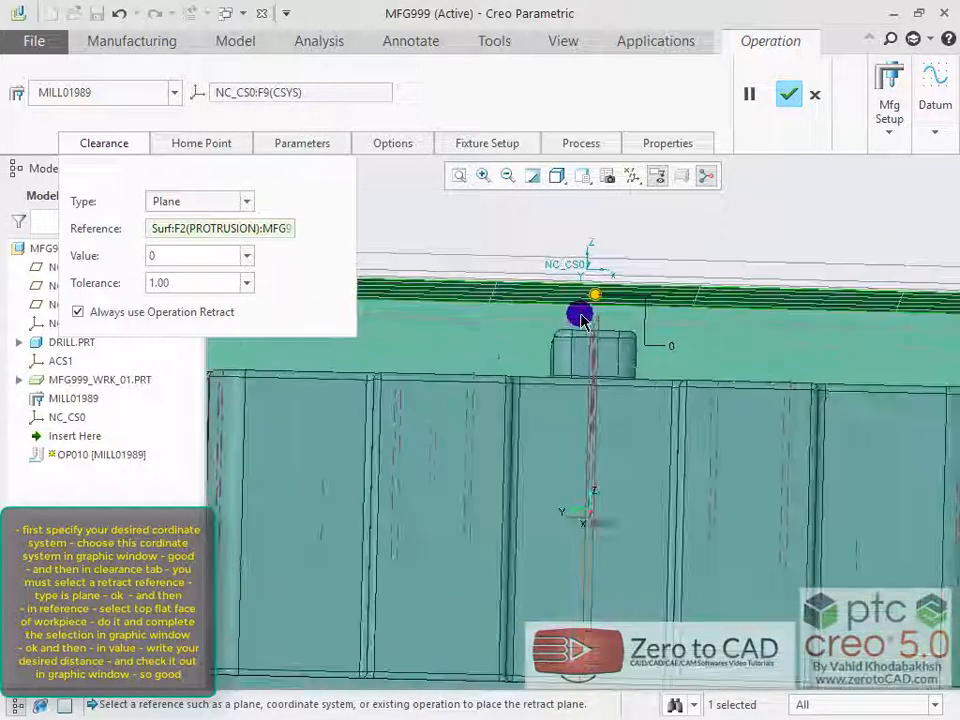
double_click(172, 255)
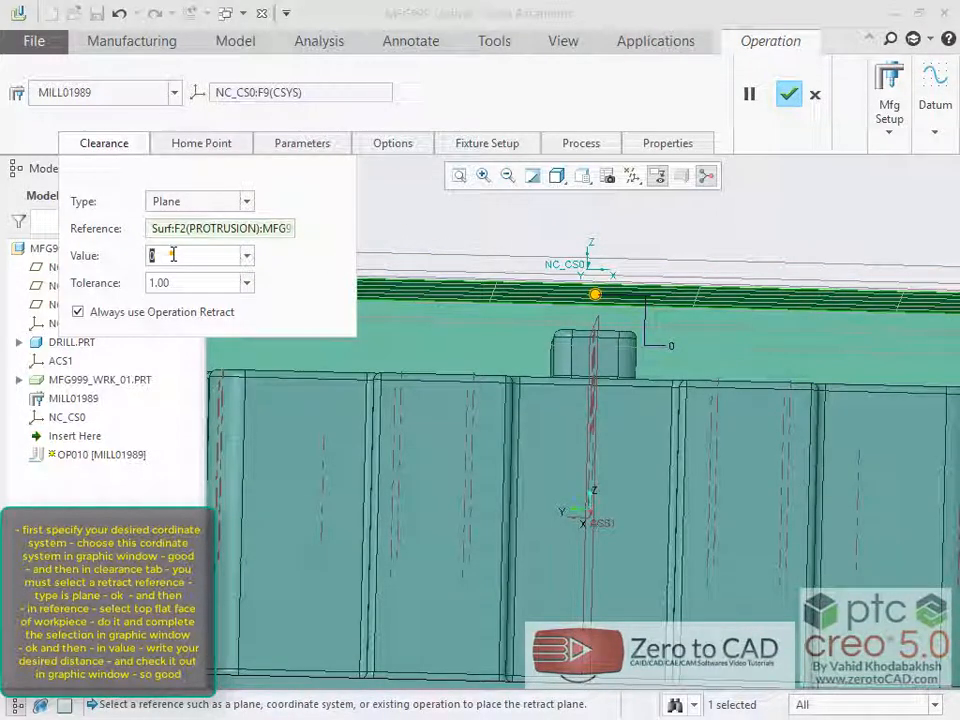
text(10)
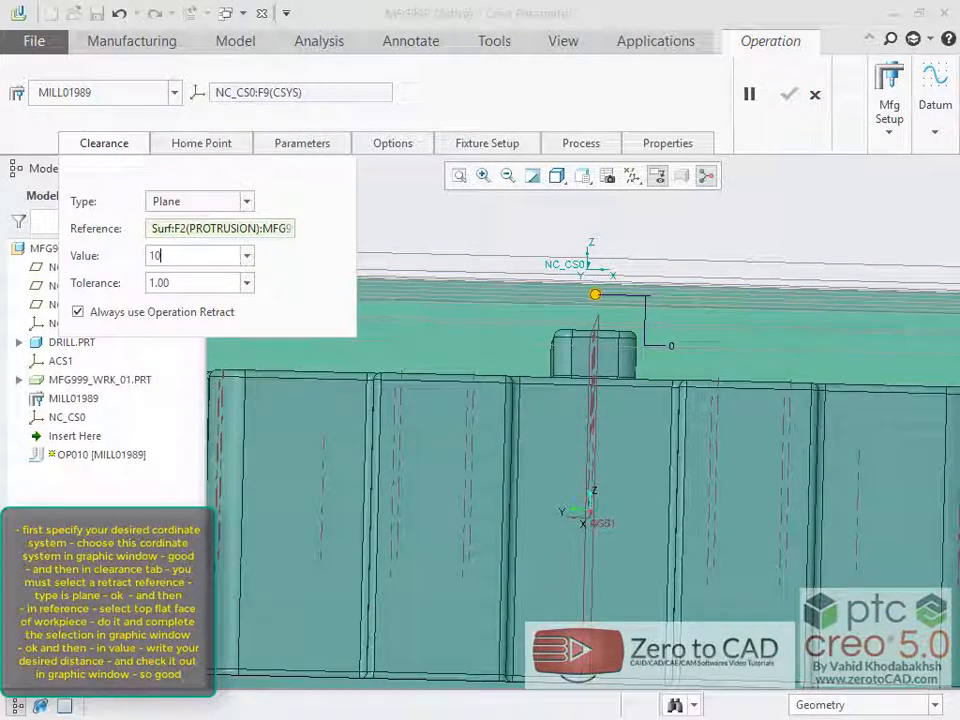
- Set the operation's retract plane clearance value to 20 above the workpiece's top face
key(Return)
scroll(532, 268, up, 2)
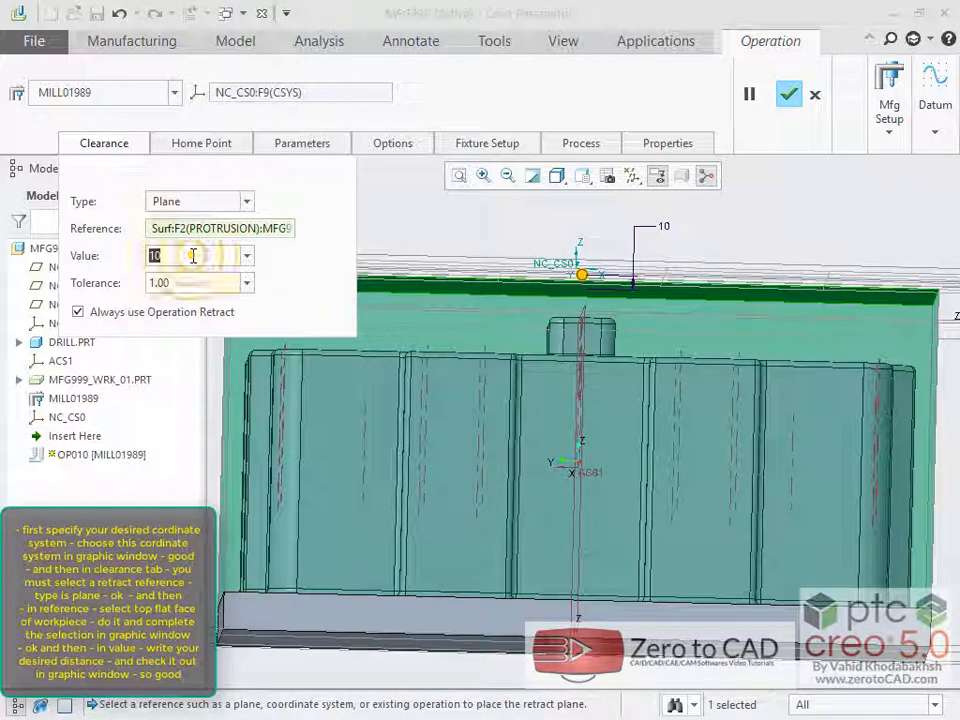
text(20)
key(Return)
scroll(647, 262, up, 2)
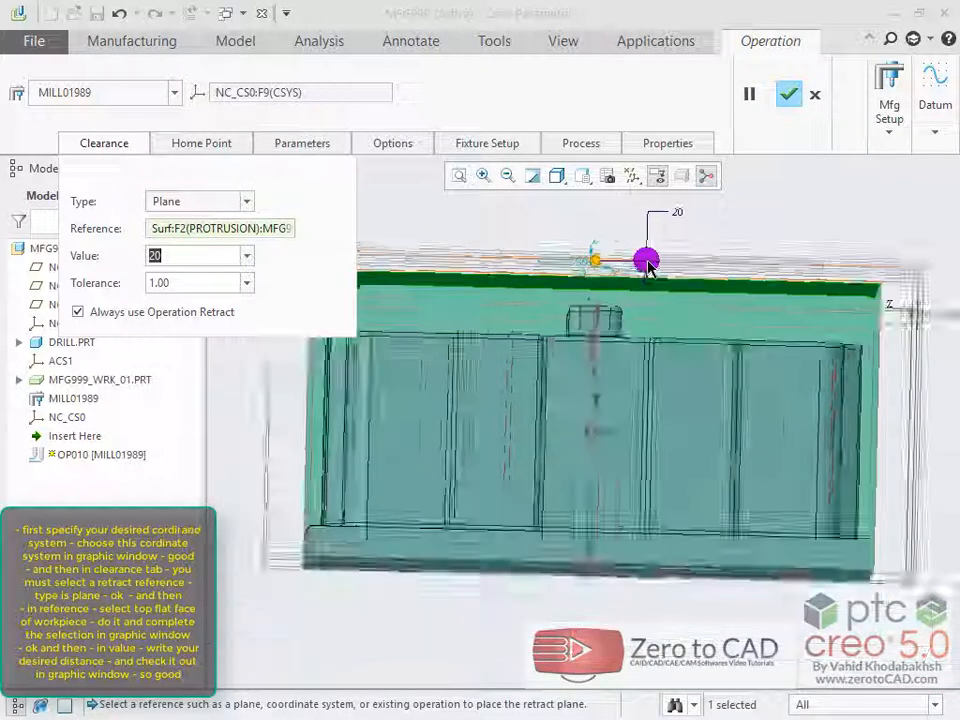
middle_drag(647, 262, 551, 258)
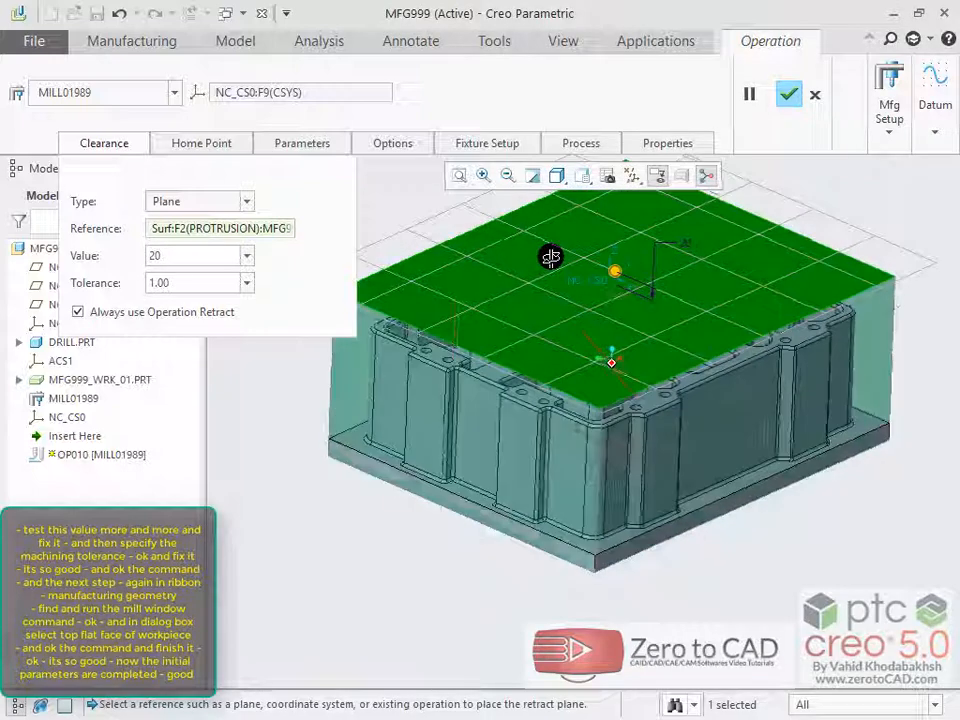
- Set the operation's clearance tolerance to 0.1 and close the clearance settings
click(197, 283)
text(0.1)
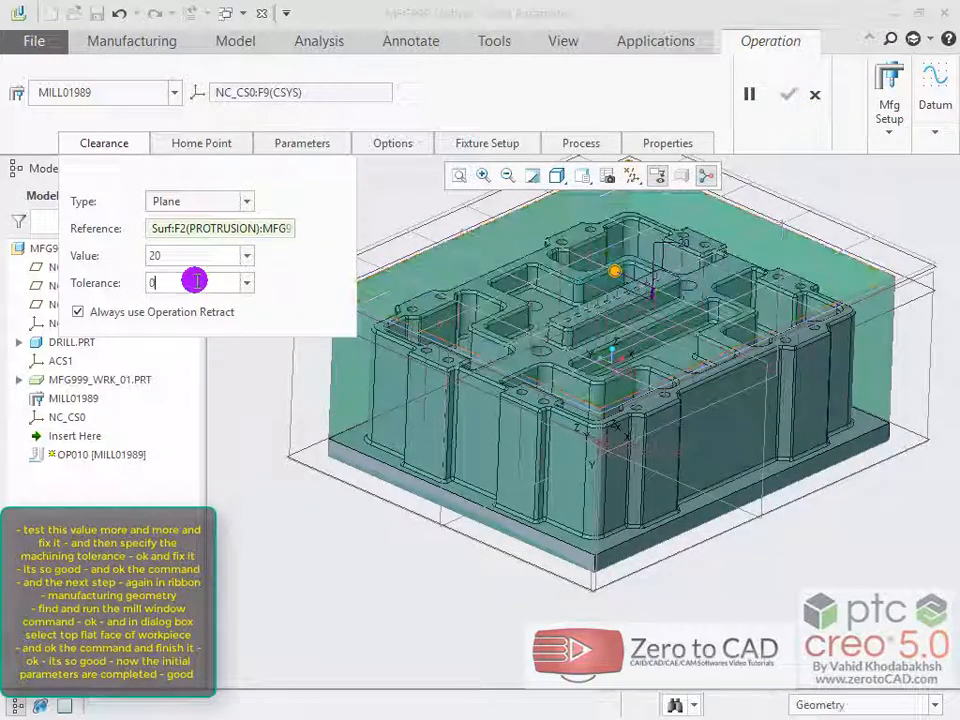
click(190, 256)
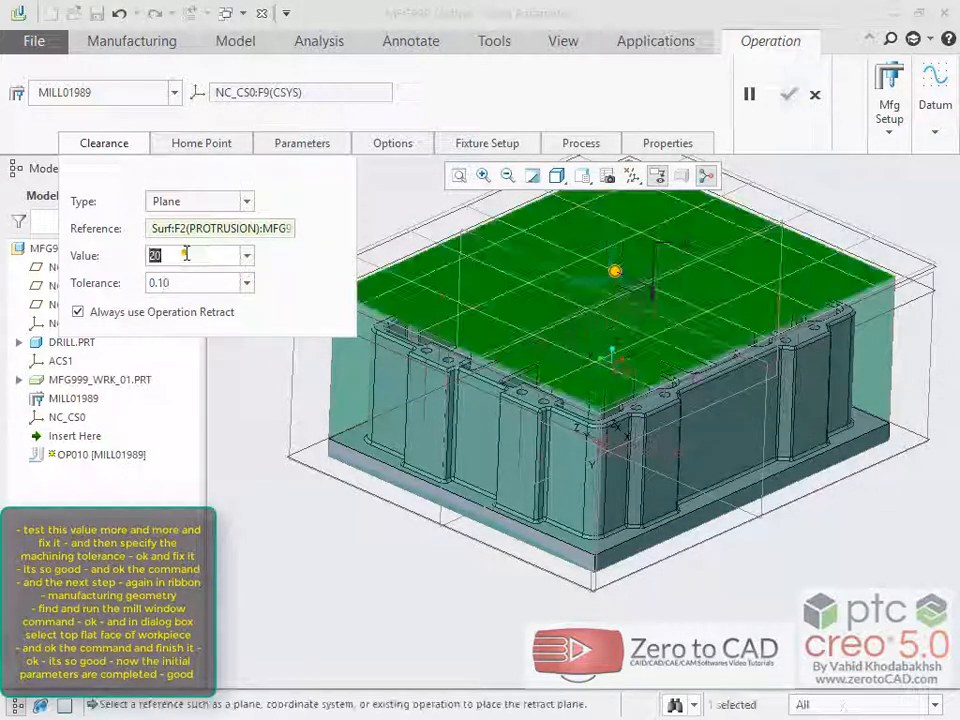
scroll(522, 322, down, 3)
scroll(531, 240, up, 3)
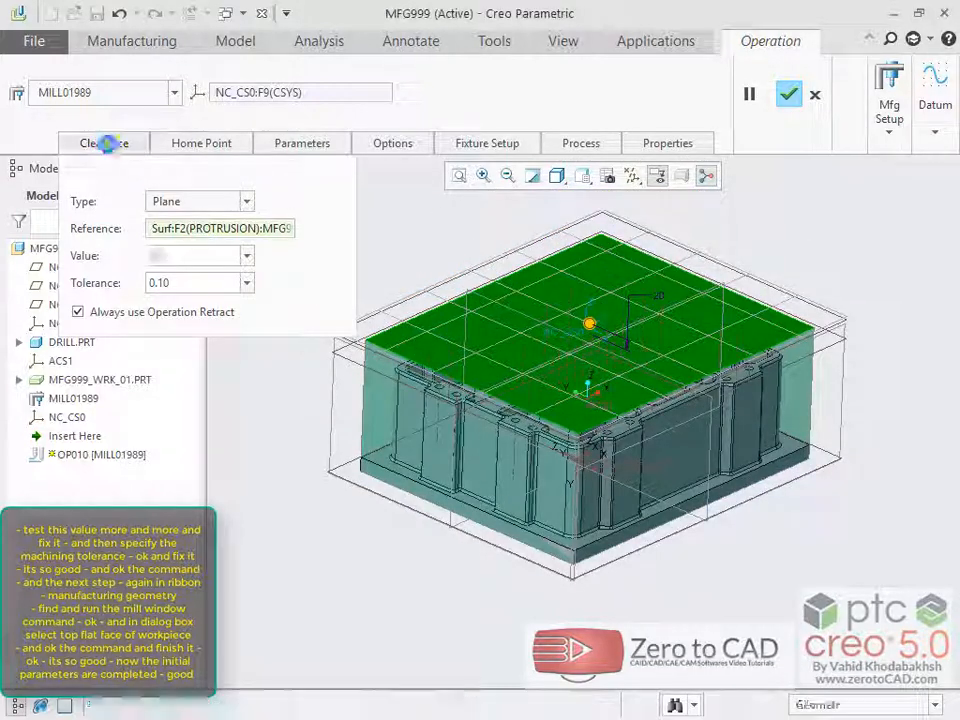
click(100, 143)
middle_drag(291, 219, 411, 281)
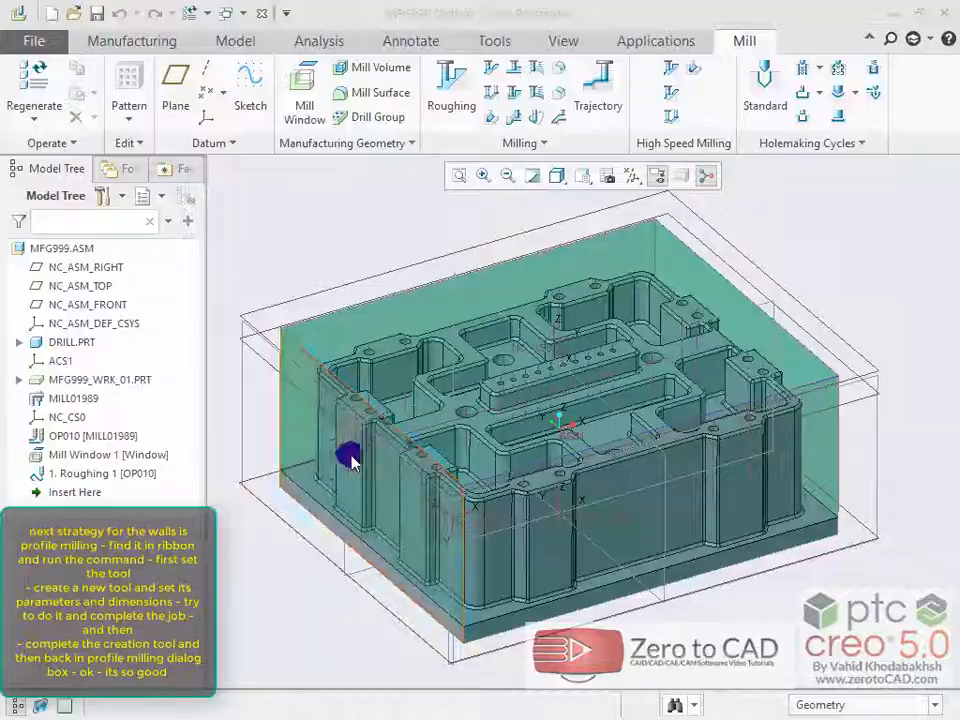
- Start a Profile Milling sequence and set the tool type to BALL MILL in its tool setup
middle_drag(439, 261, 489, 236)
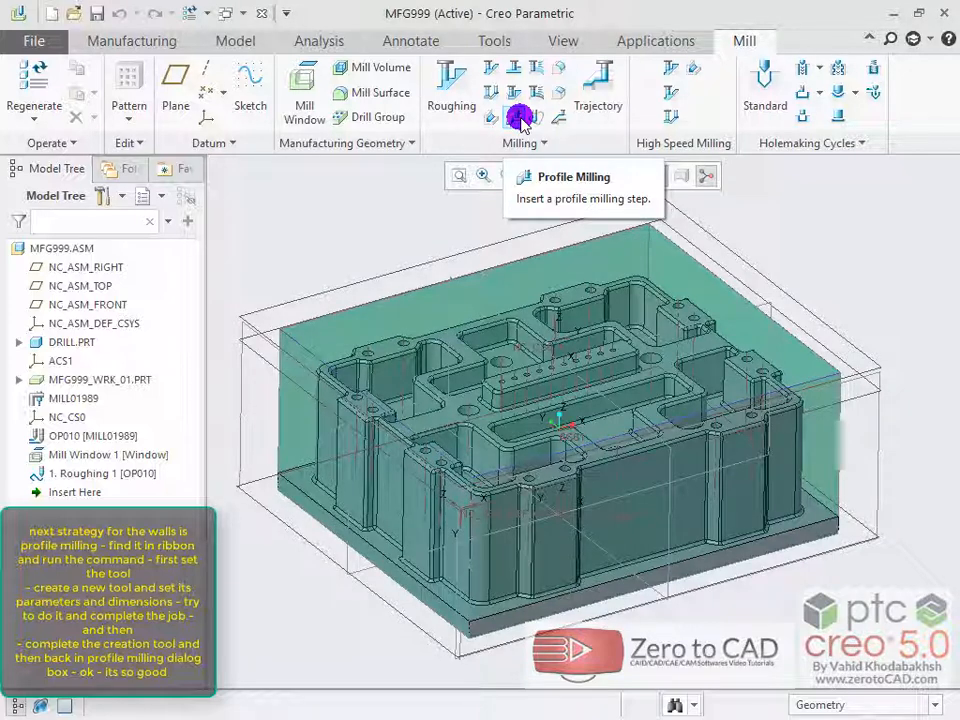
click(519, 117)
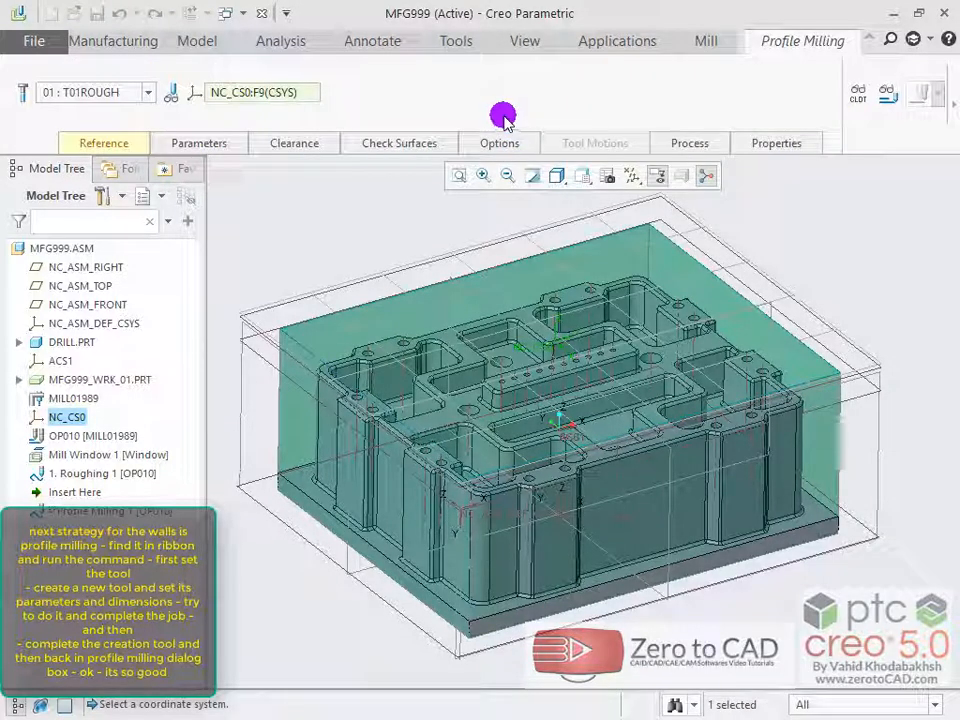
click(148, 92)
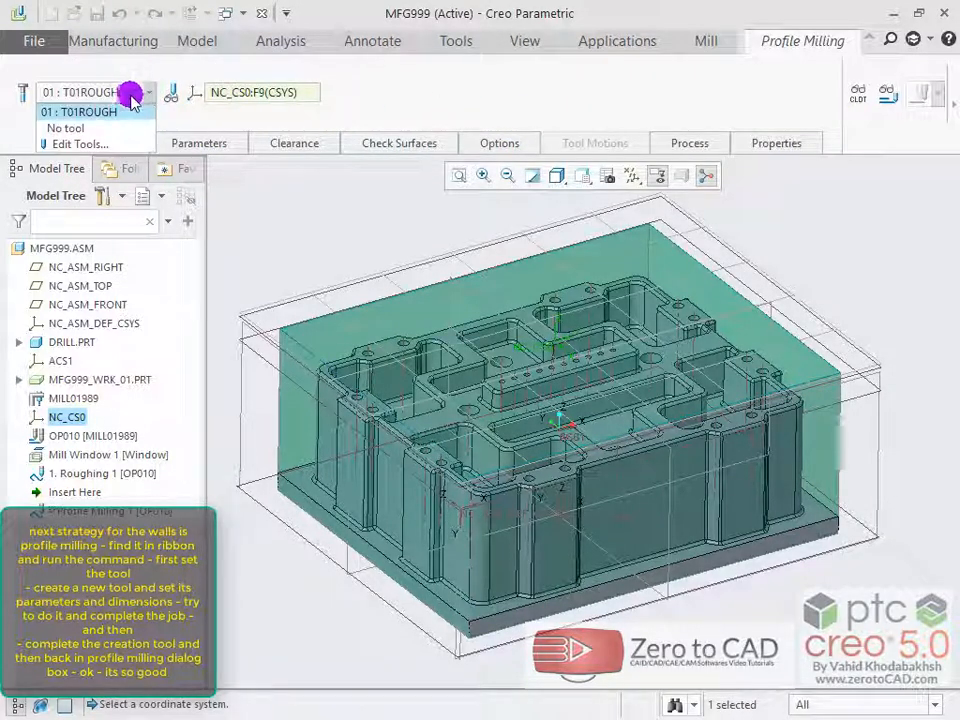
click(86, 143)
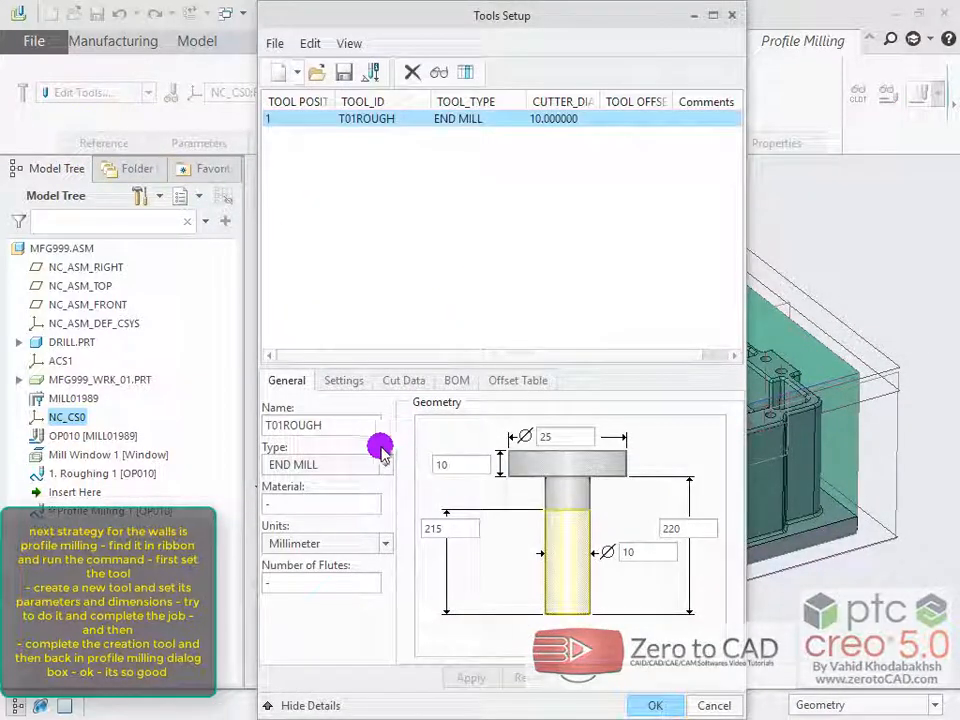
click(340, 467)
click(316, 515)
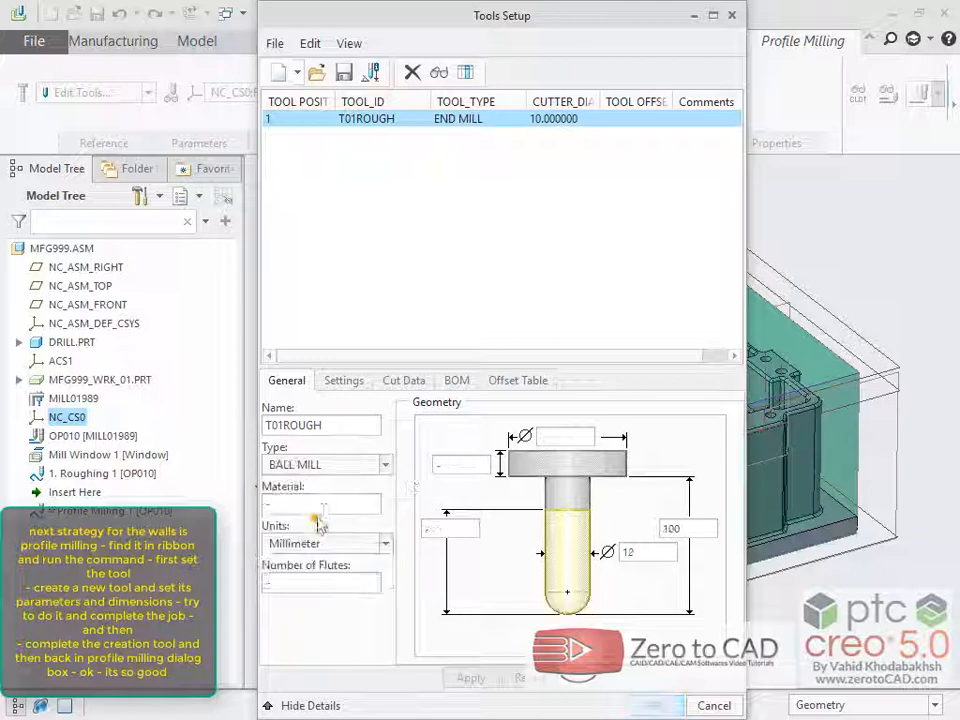
- Set the ball mill's cutter diameter to 8, overall length to 200 and cutting length to 195
double_click(636, 554)
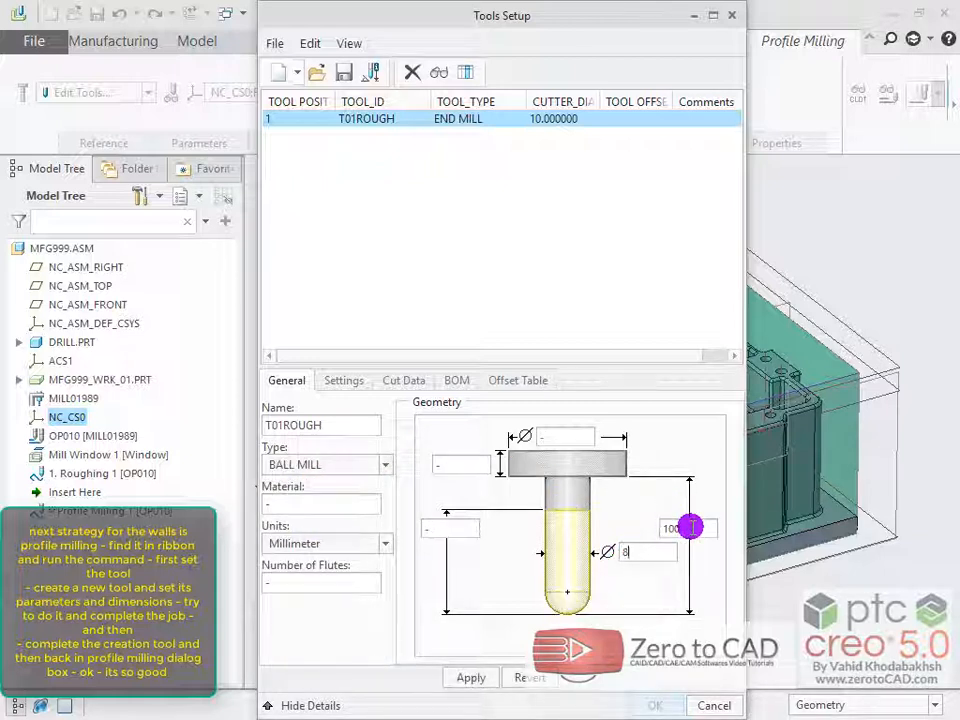
double_click(692, 527)
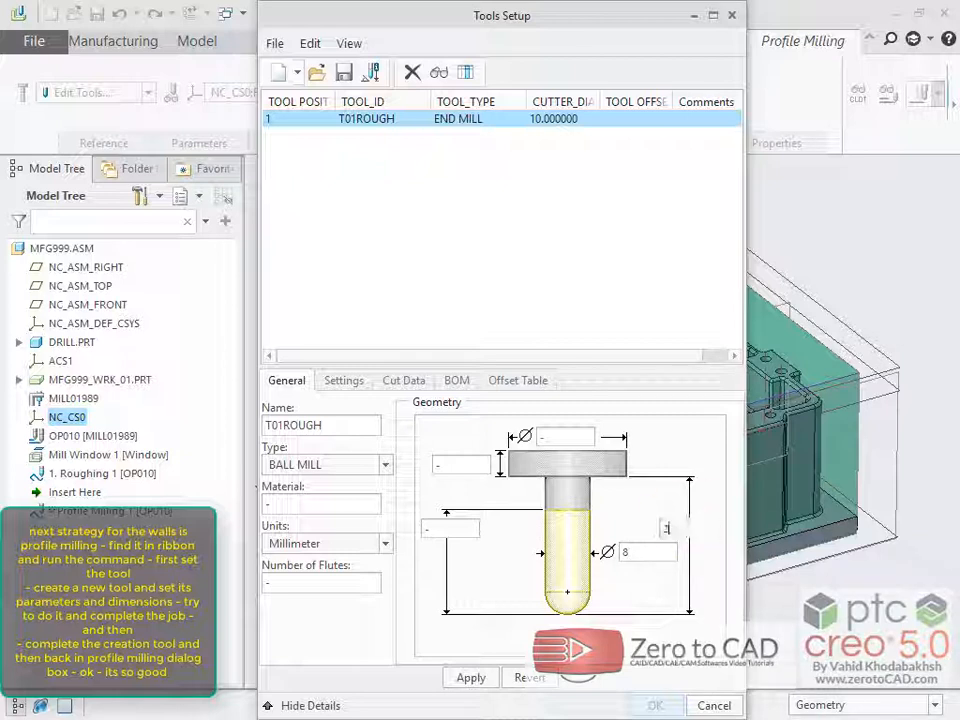
double_click(456, 529)
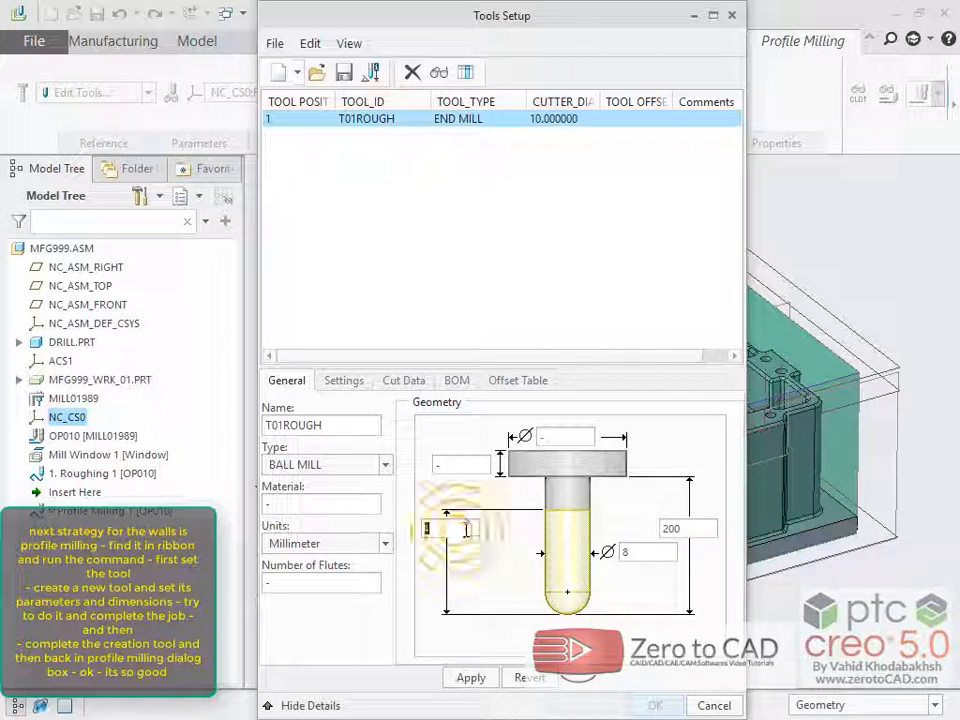
text(195)
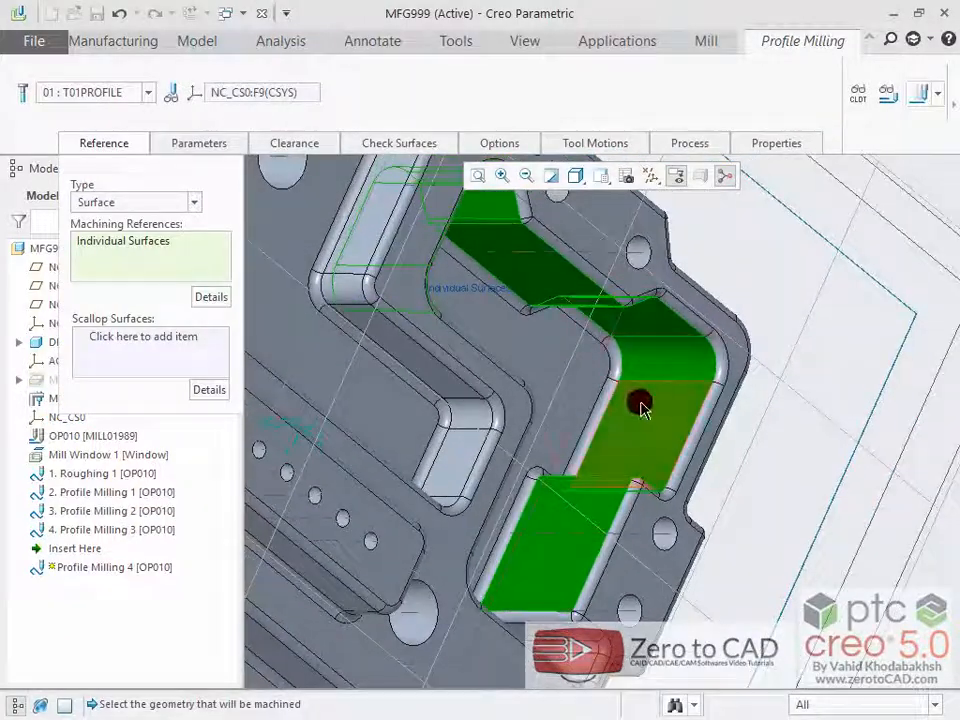
- Add the remaining wall and corner surfaces of the stepped corner pocket to the profile milling machining references
scroll(641, 401, down, 5)
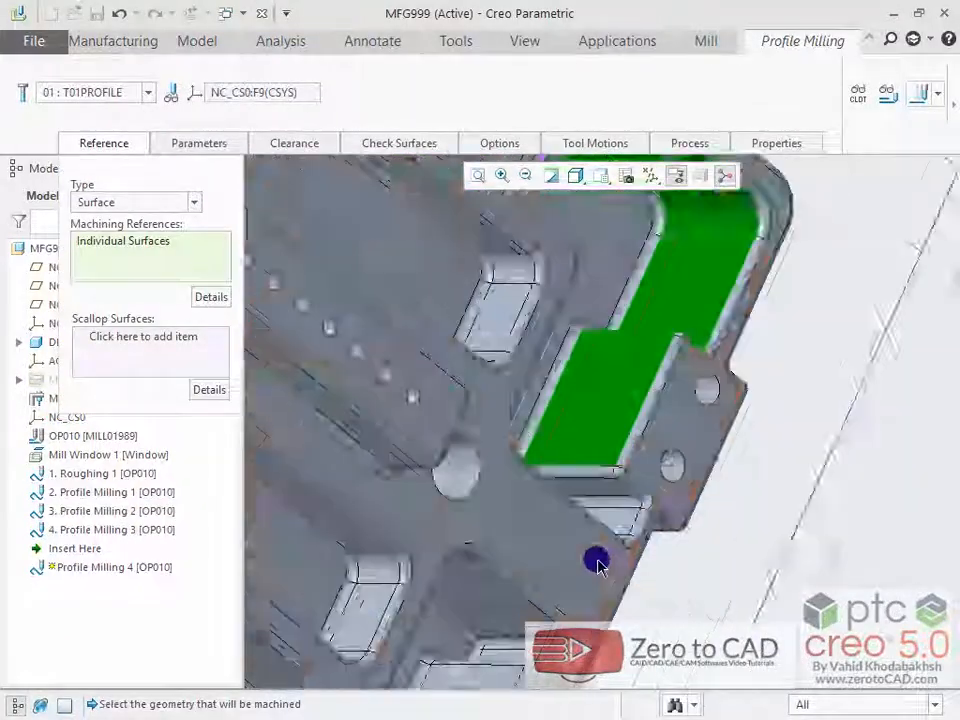
ctrl+click(634, 388)
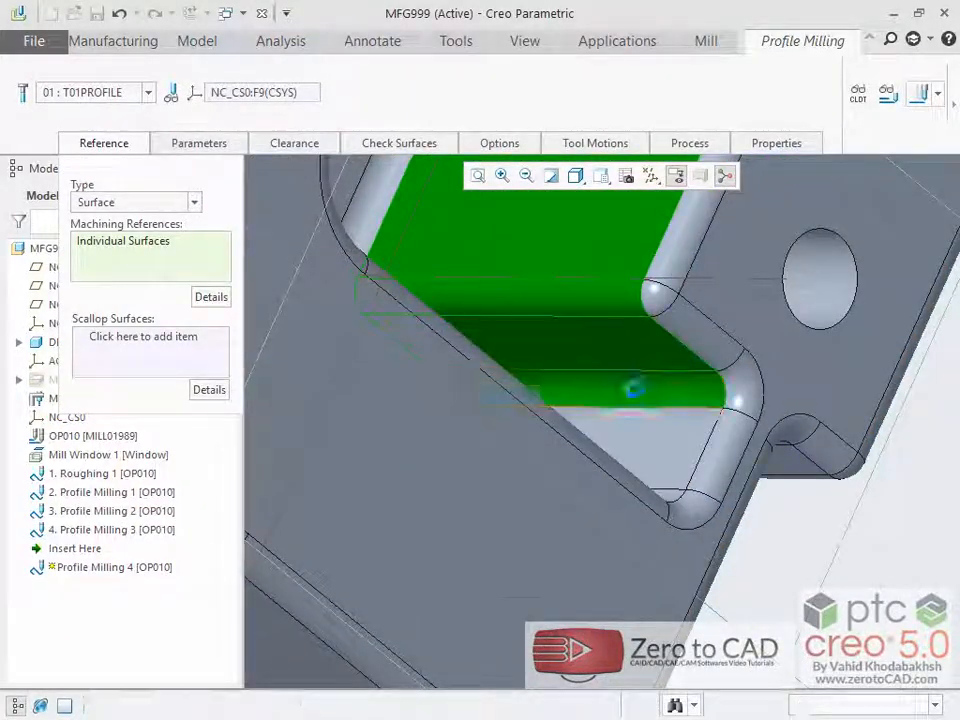
scroll(644, 385, up, 3)
middle_drag(644, 385, 574, 371)
scroll(658, 255, down, 4)
ctrl+click(817, 406)
ctrl+click(720, 420)
scroll(654, 394, up, 3)
ctrl+click(445, 341)
ctrl+click(444, 294)
scroll(521, 349, up, 3)
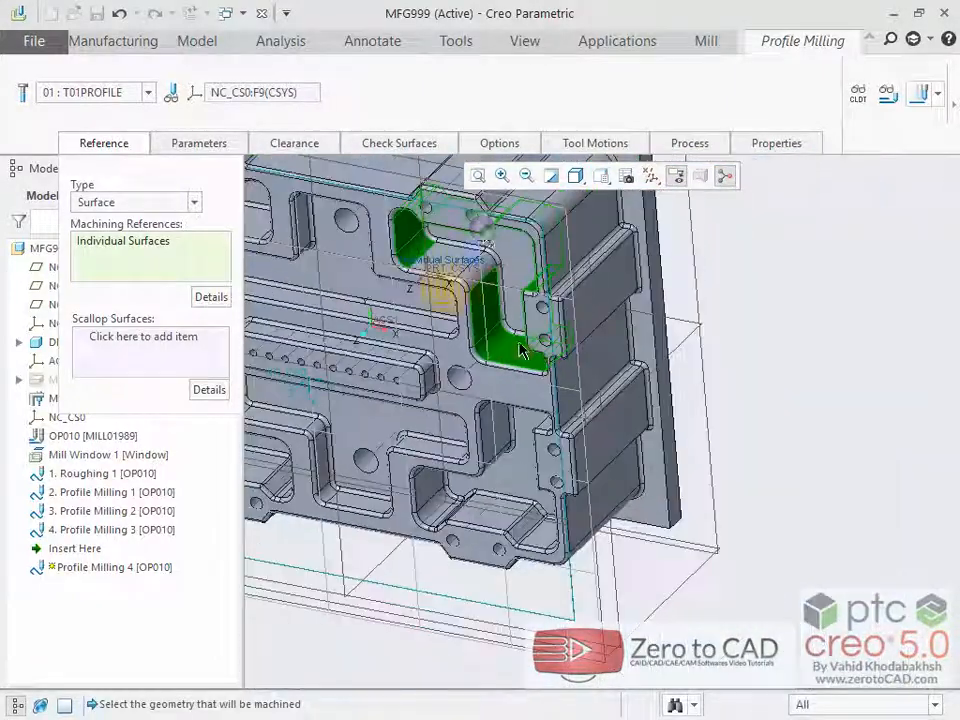
scroll(476, 250, down, 4)
ctrl+click(514, 372)
ctrl+click(431, 355)
scroll(495, 361, up, 3)
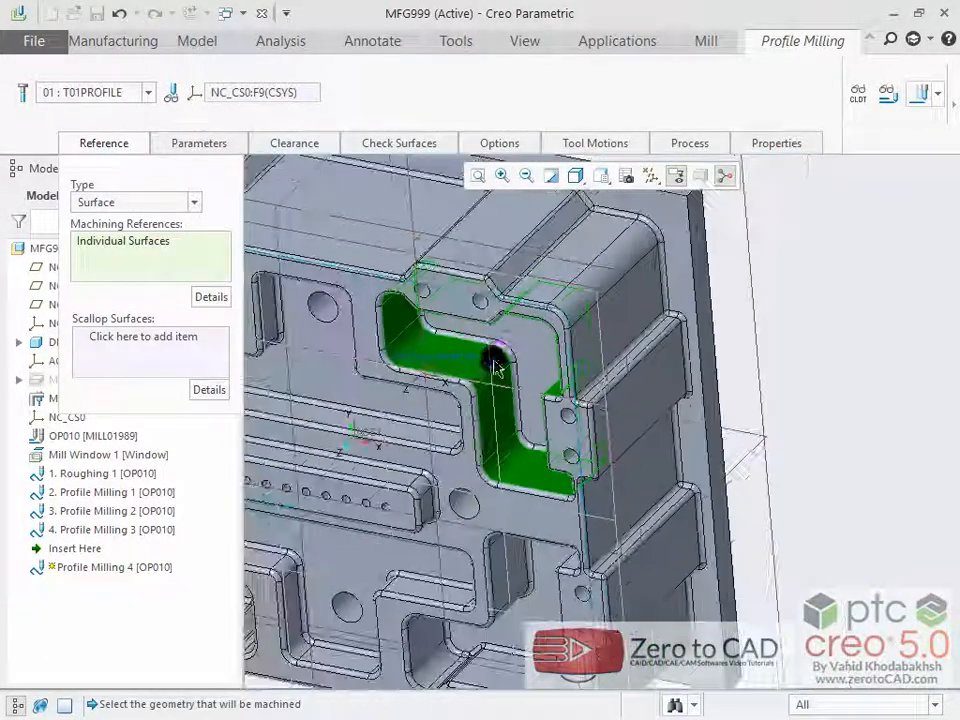
middle_drag(495, 362, 500, 260)
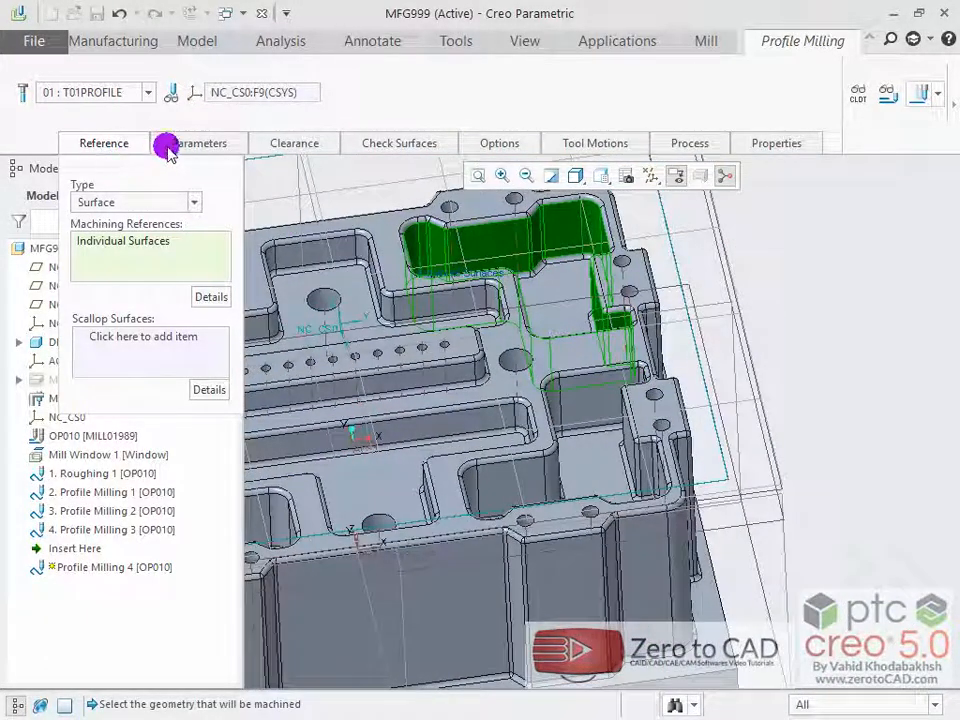
- Set the profile milling parameters STEP_DEPTH to 3 and CLEAR_DIST to 0
click(178, 148)
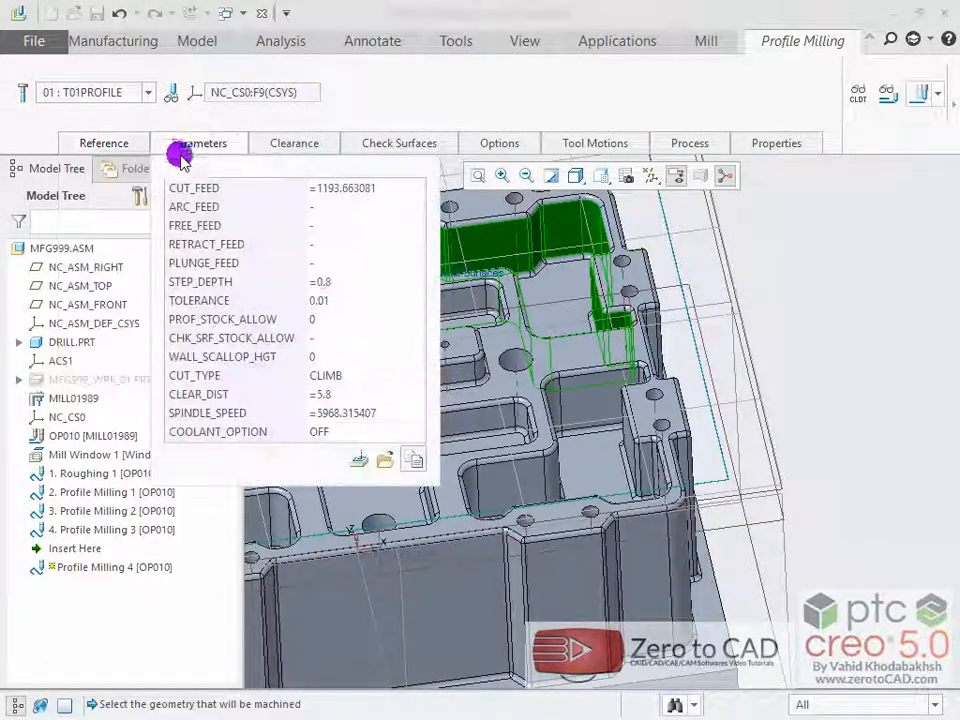
click(343, 280)
double_click(343, 281)
text(3)
key(Tab)
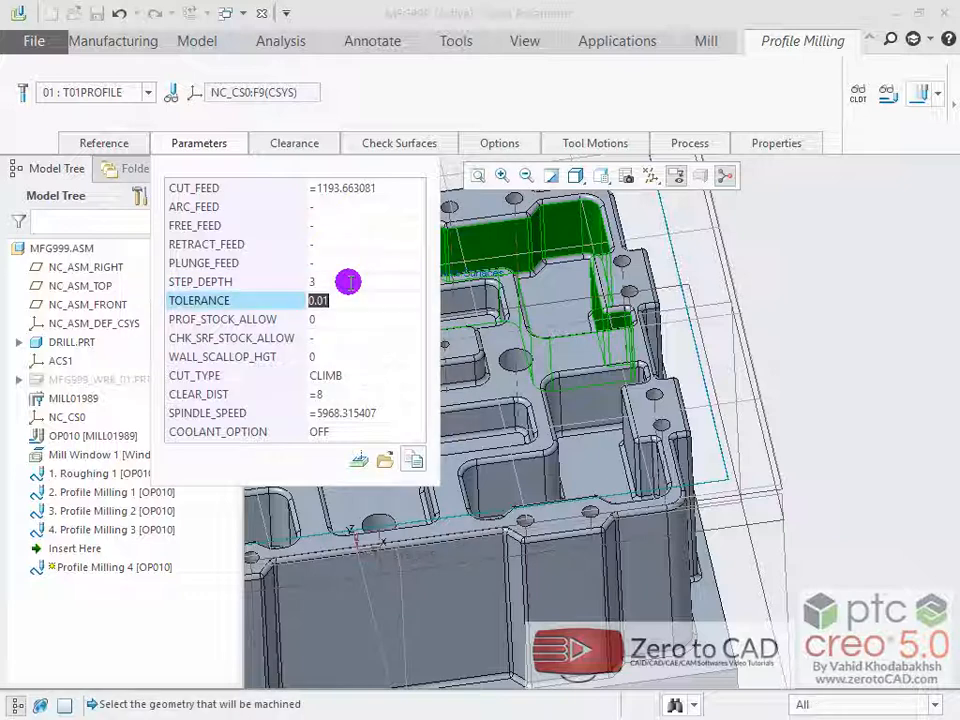
click(341, 395)
double_click(341, 395)
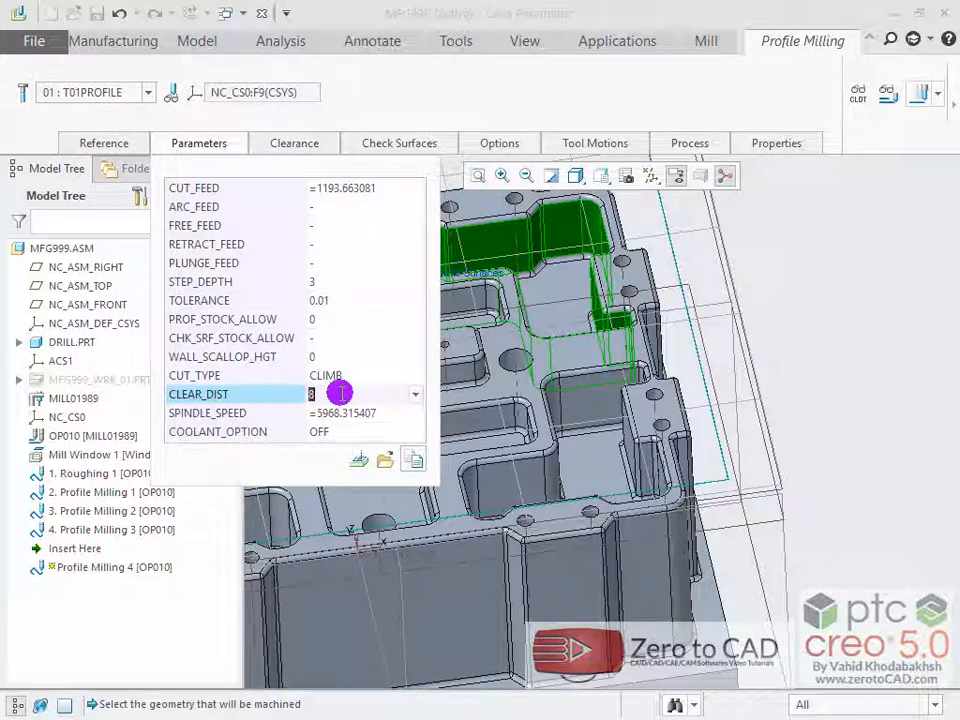
key(Tab)
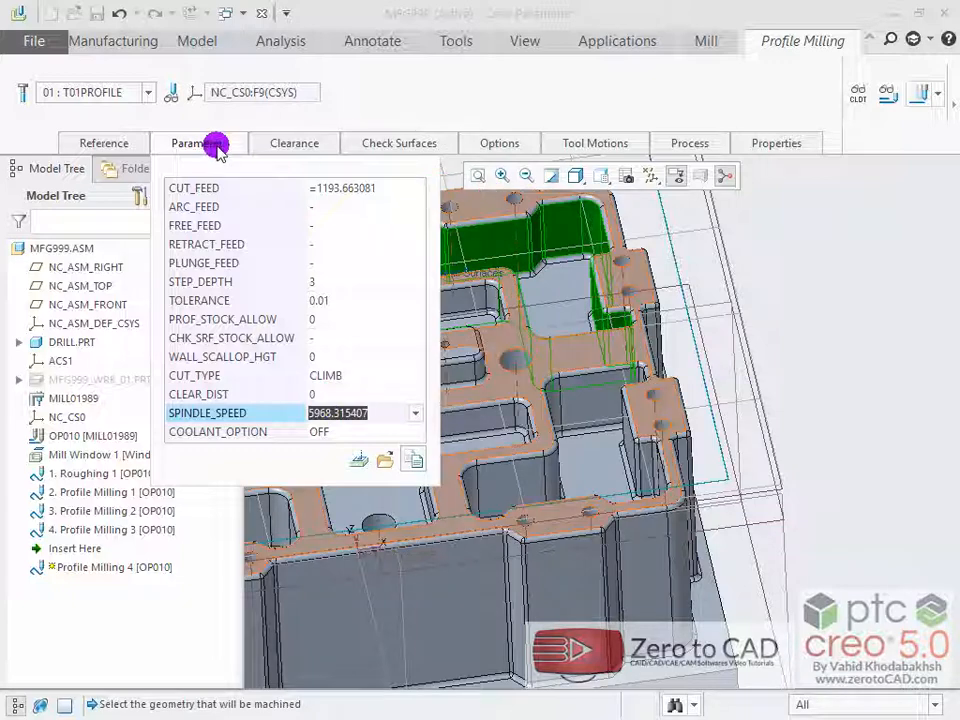
click(214, 143)
- Display the tool path on the corner pocket's walls and accept the profile milling sequence
key(ctrl+d)
middle_drag(700, 349, 654, 351)
scroll(594, 352, down, 3)
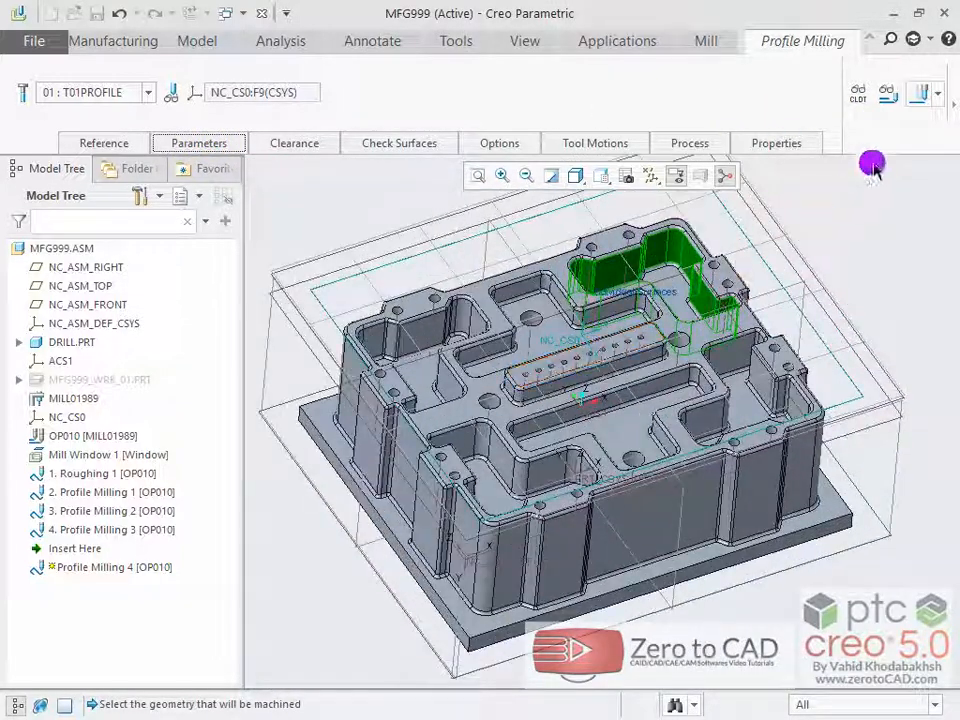
click(891, 92)
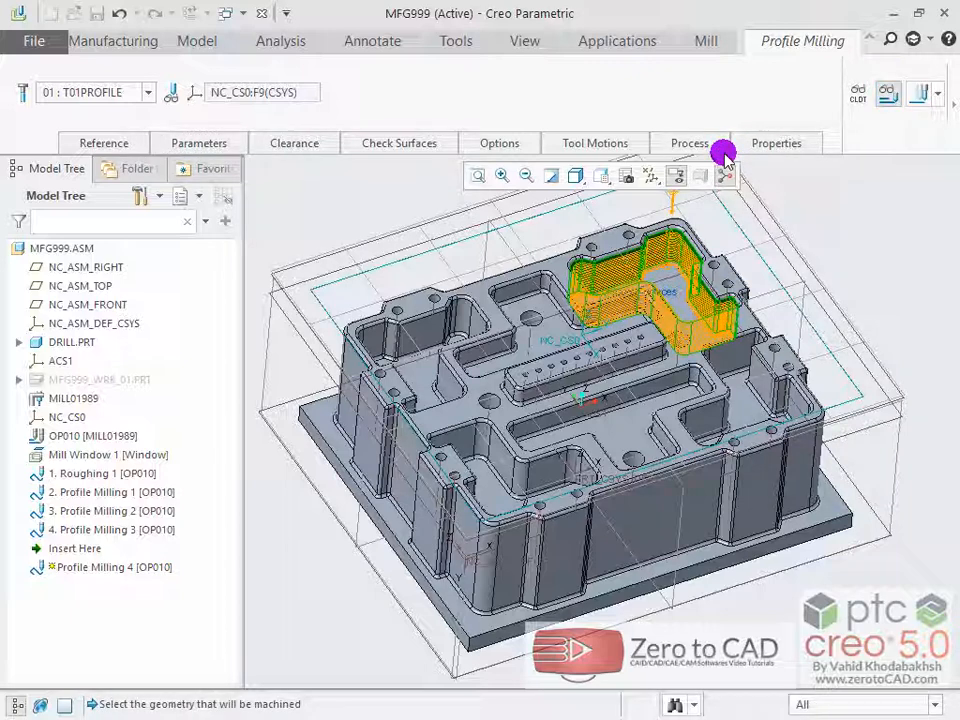
click(953, 104)
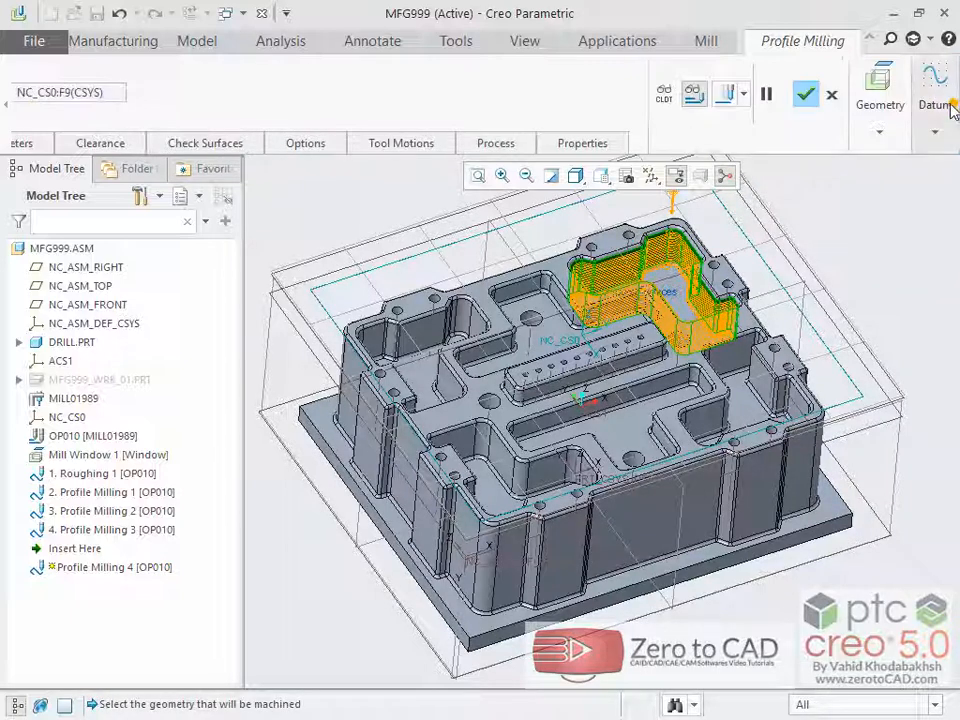
click(801, 93)
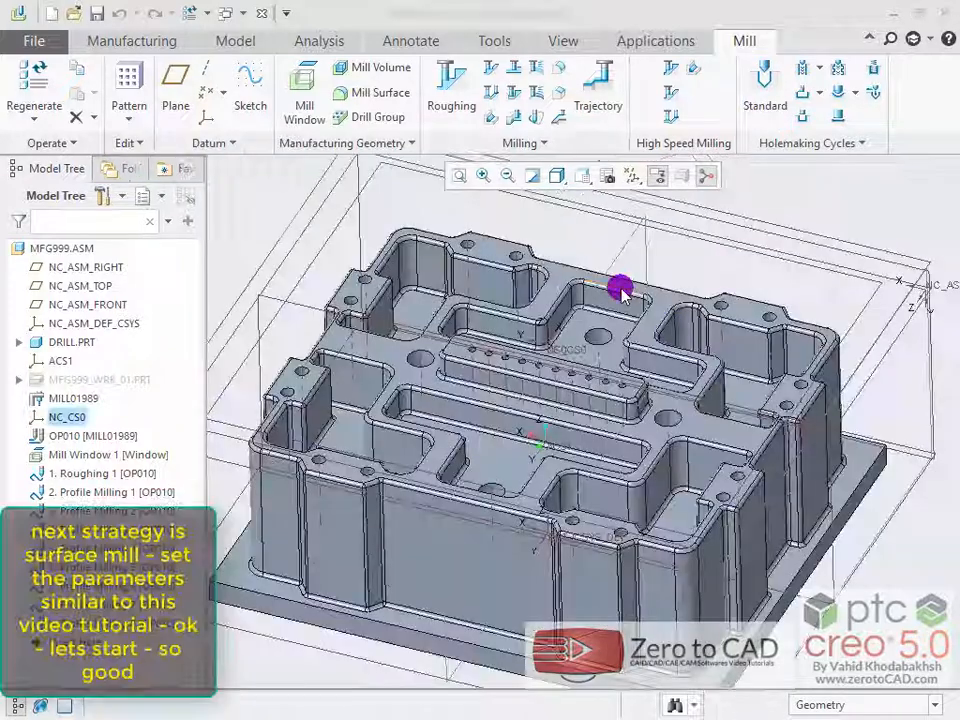
- Start a Surface Milling sequence for the drill part
scroll(621, 289, up, 1)
scroll(621, 305, down, 2)
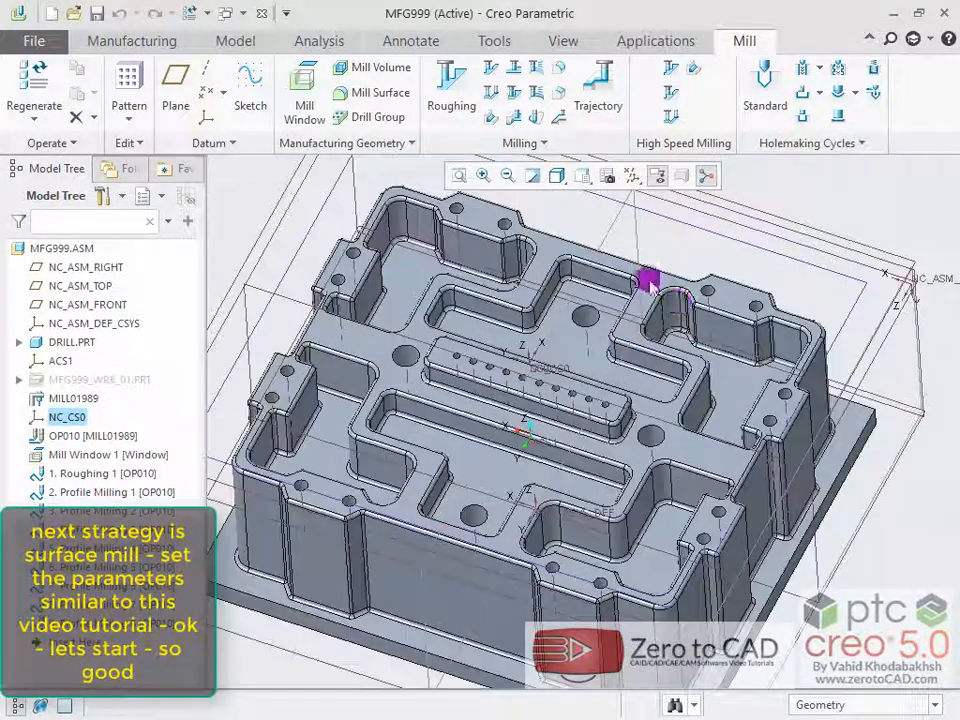
click(511, 128)
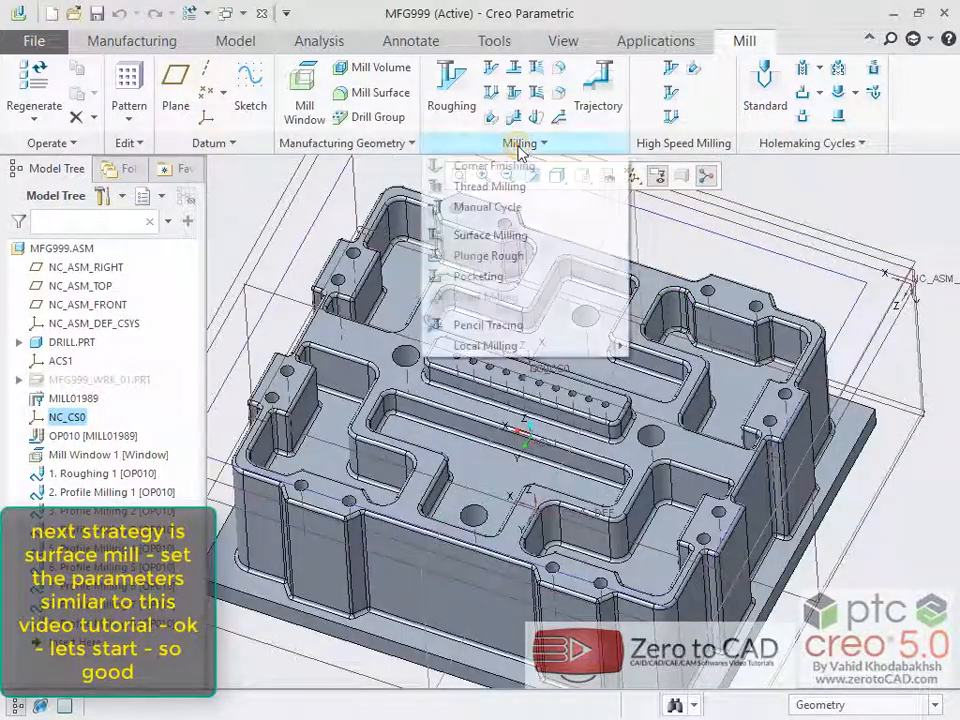
click(497, 234)
scroll(600, 270, up, 2)
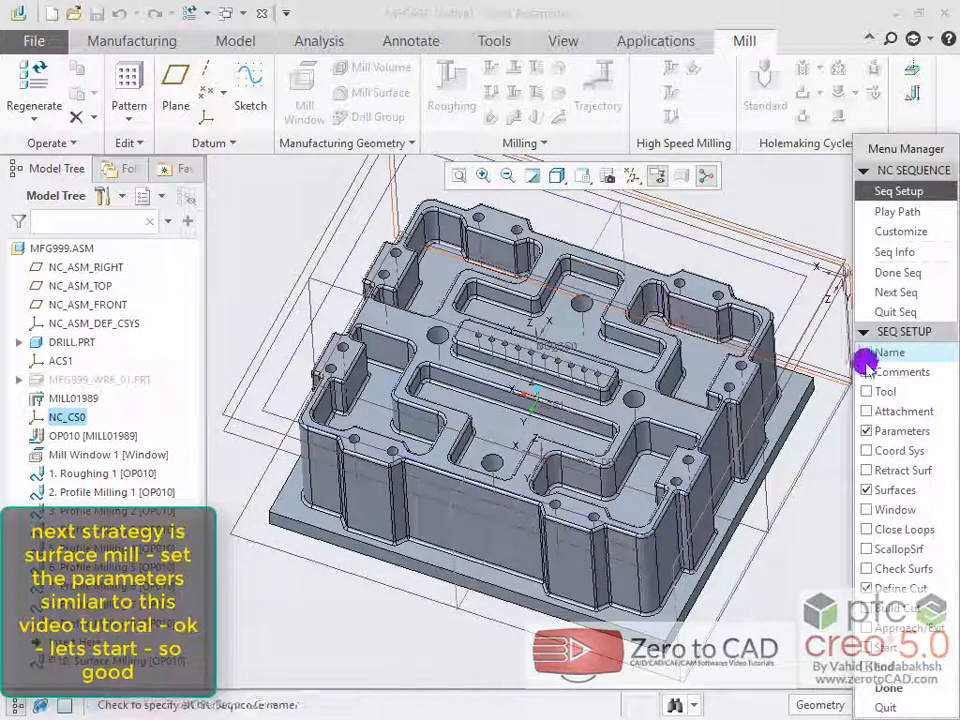
- Add the tool to the surface milling sequence setup and assign the T01PROFILE ball mill
click(867, 392)
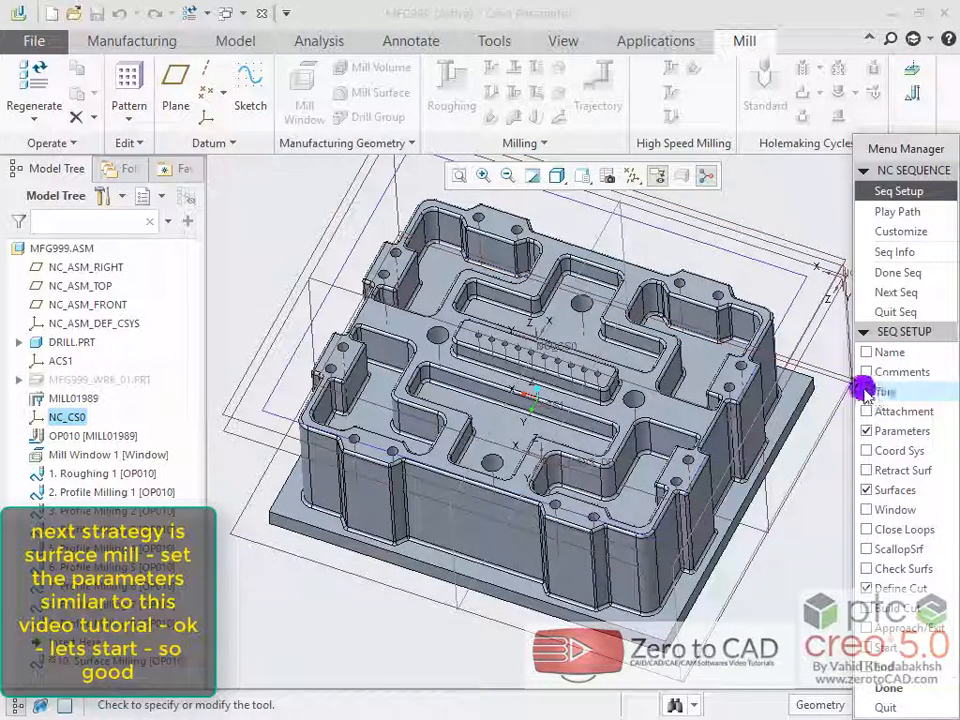
click(886, 687)
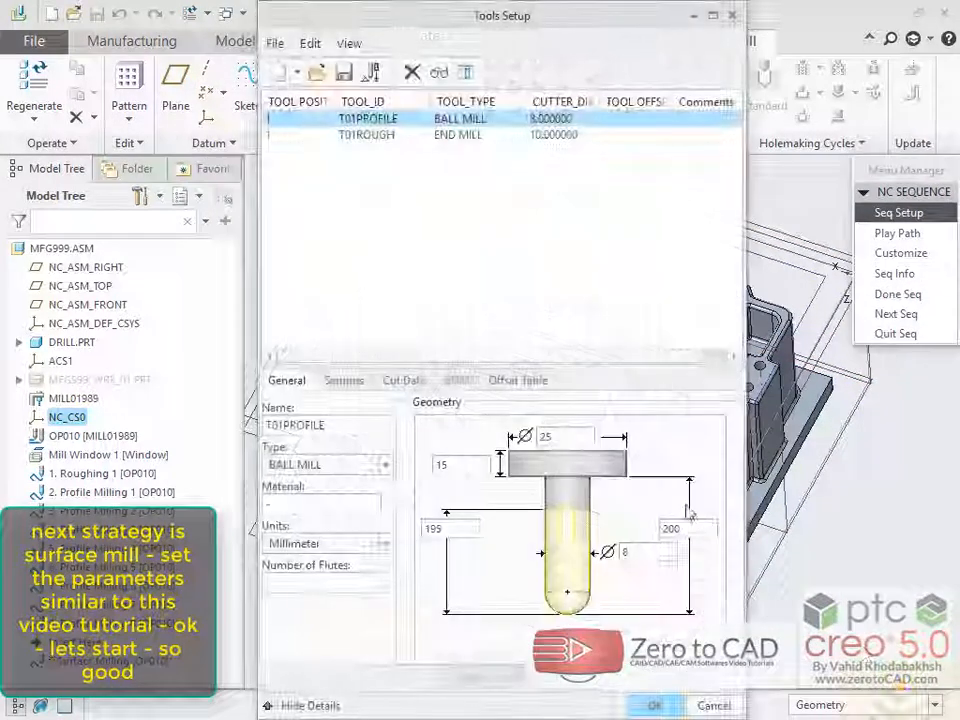
click(370, 136)
click(367, 119)
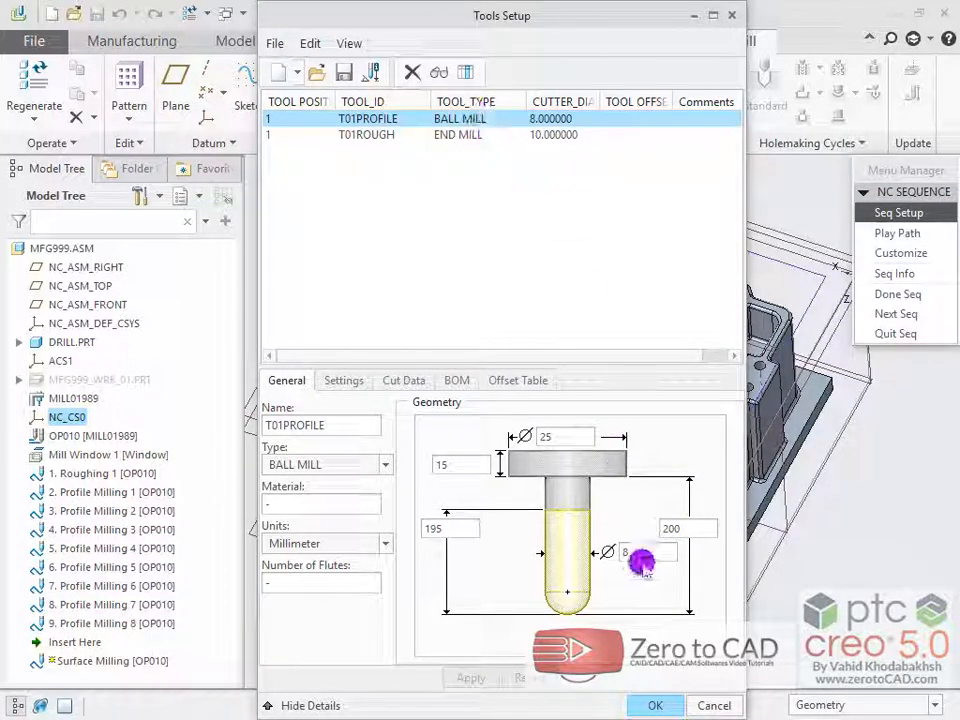
click(656, 704)
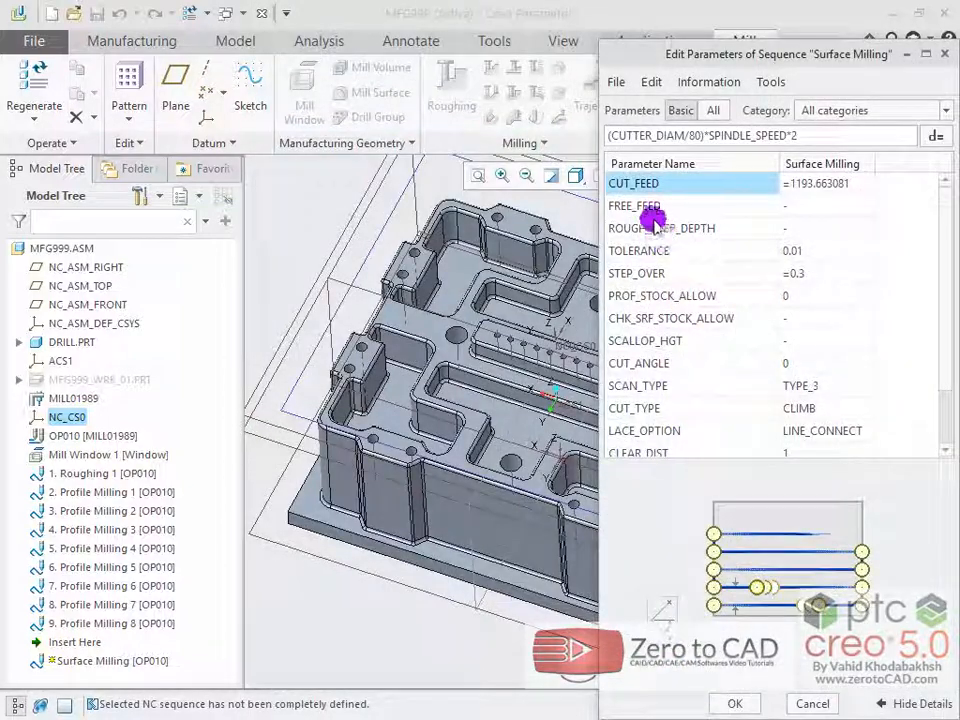
- Set the surface milling parameter STEP_OVER to 3
scroll(360, 369, up, 2)
scroll(476, 300, down, 2)
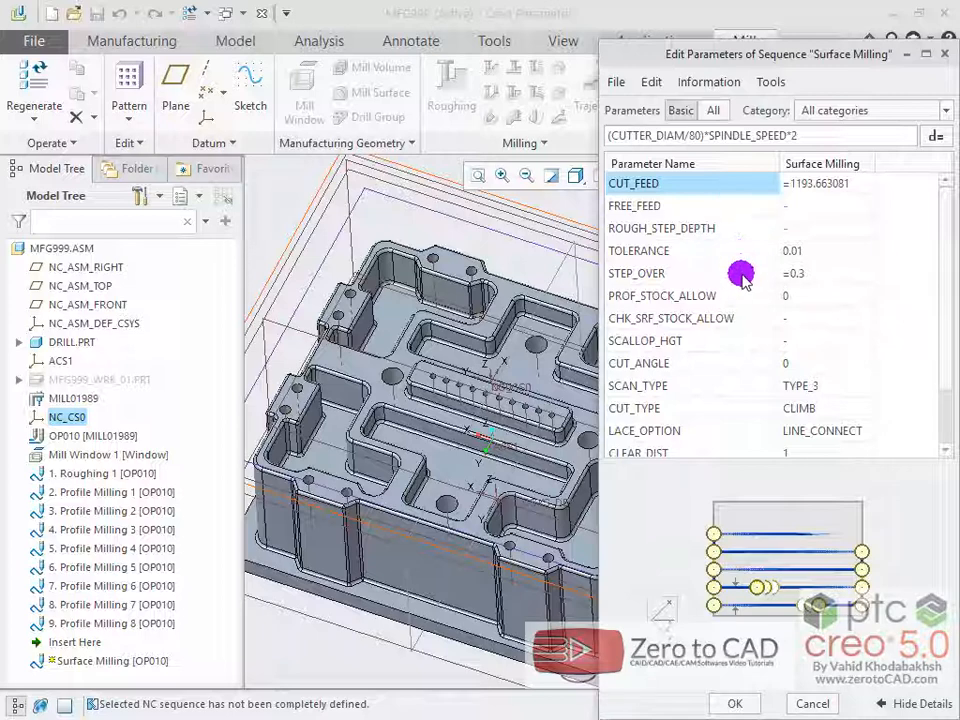
click(788, 275)
click(815, 273)
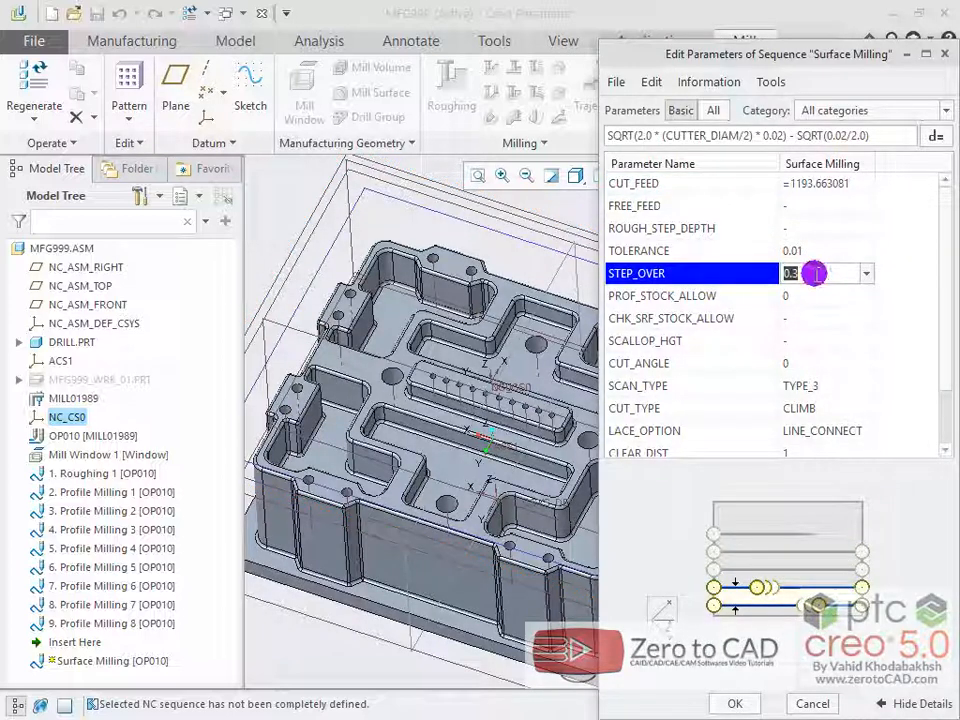
text(3)
key(Return)
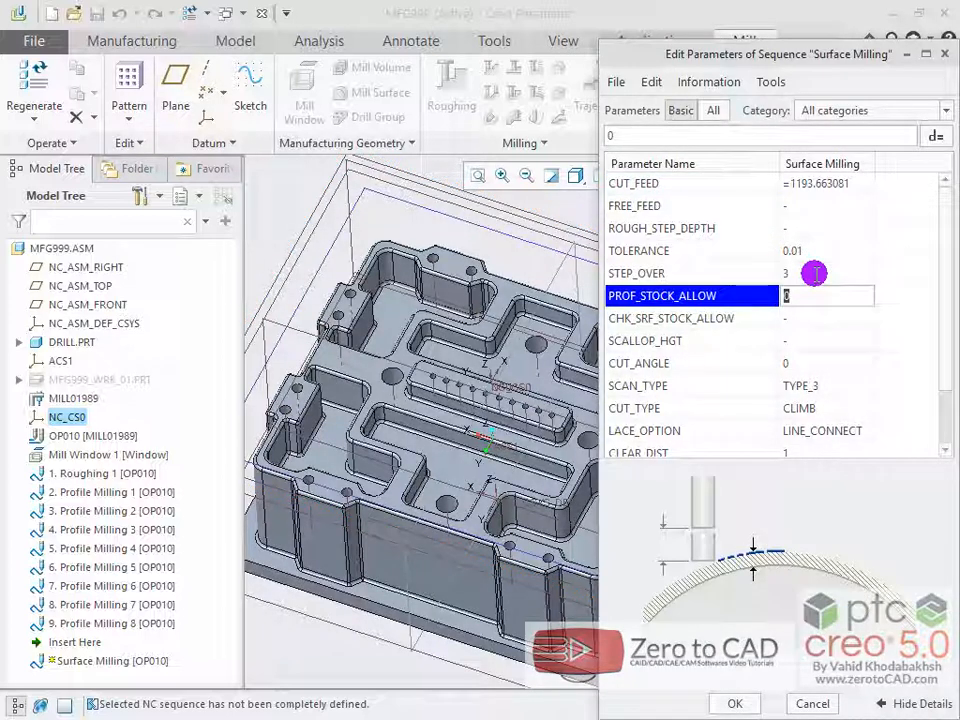
- Choose TYPE_3 as the surface milling SCAN_TYPE and open the CUT_TYPE parameter's options
click(826, 387)
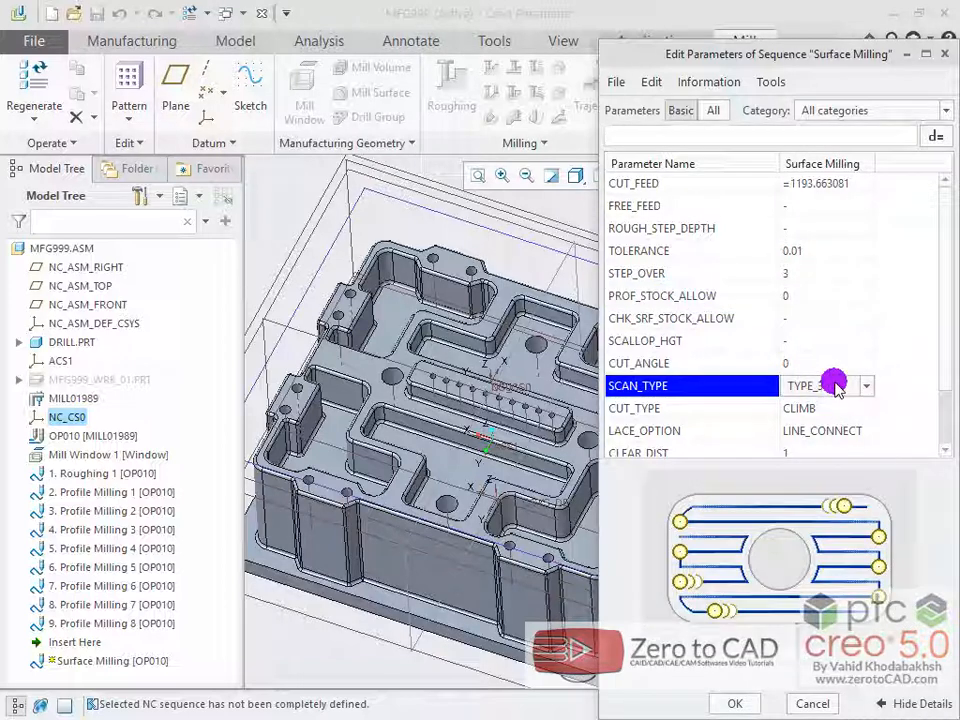
click(835, 386)
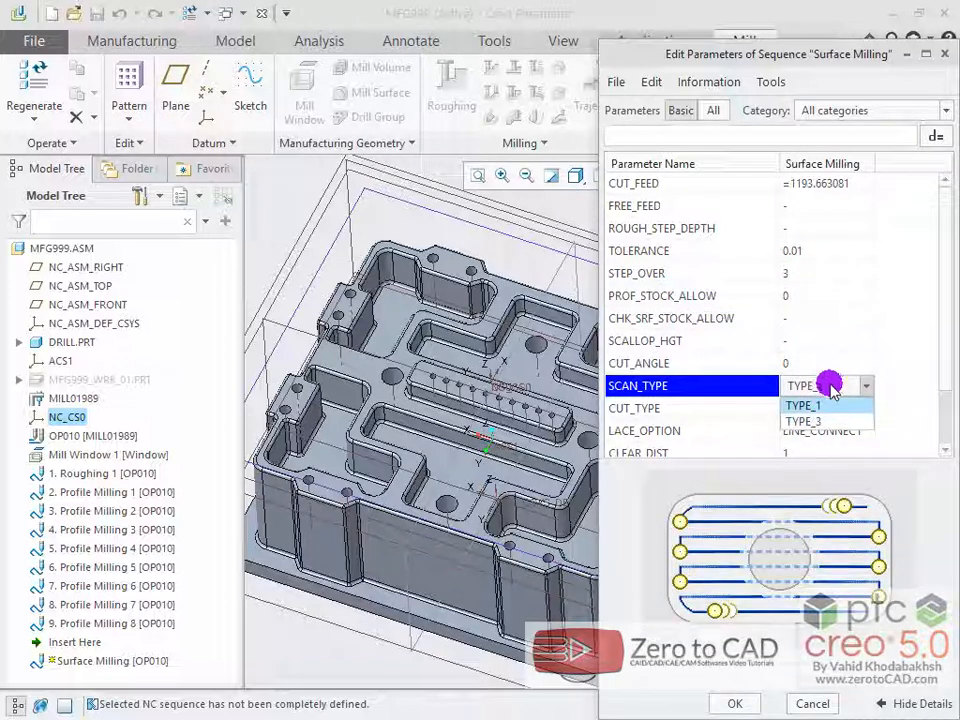
click(823, 406)
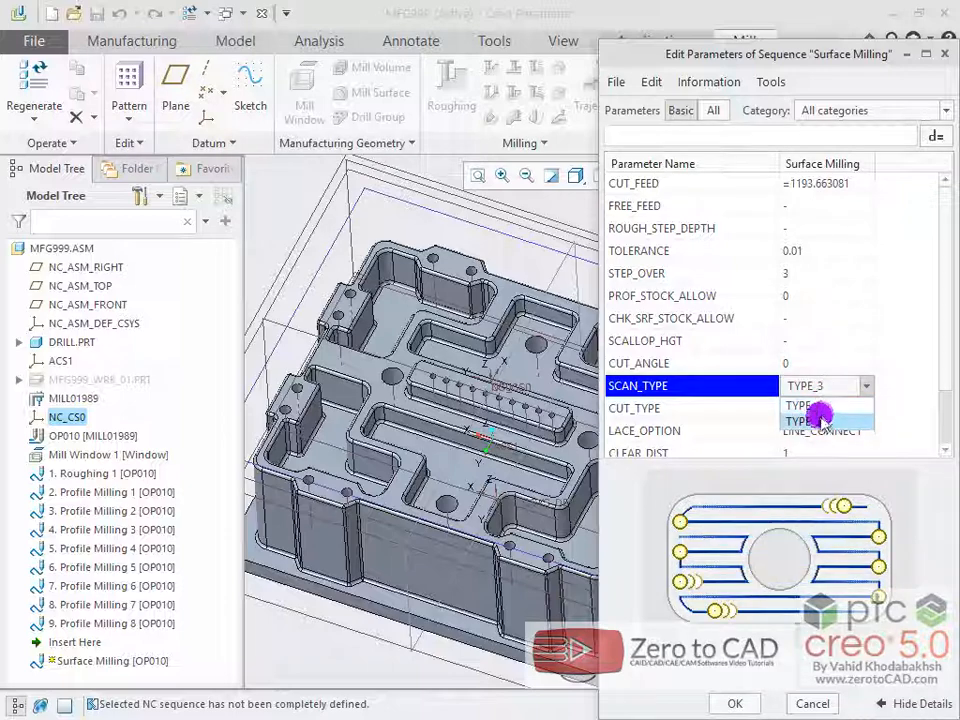
click(804, 420)
click(826, 408)
click(851, 405)
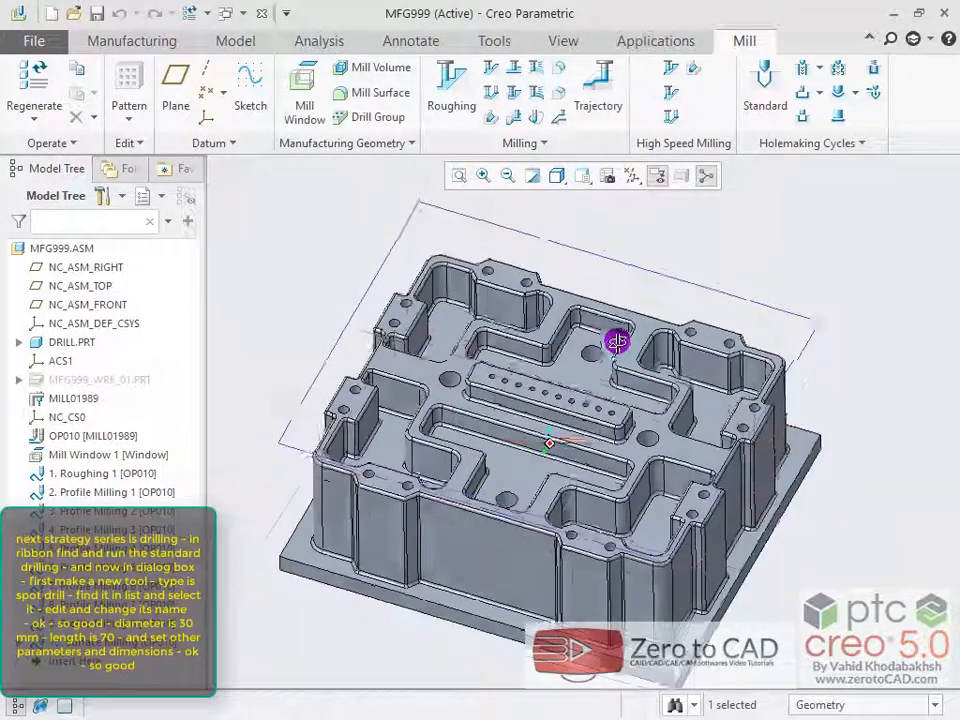
- Start a Standard drilling sequence, set the tool type to SPOT DRILL in the tool setup and open the tool's name for editing
middle_drag(617, 342, 619, 339)
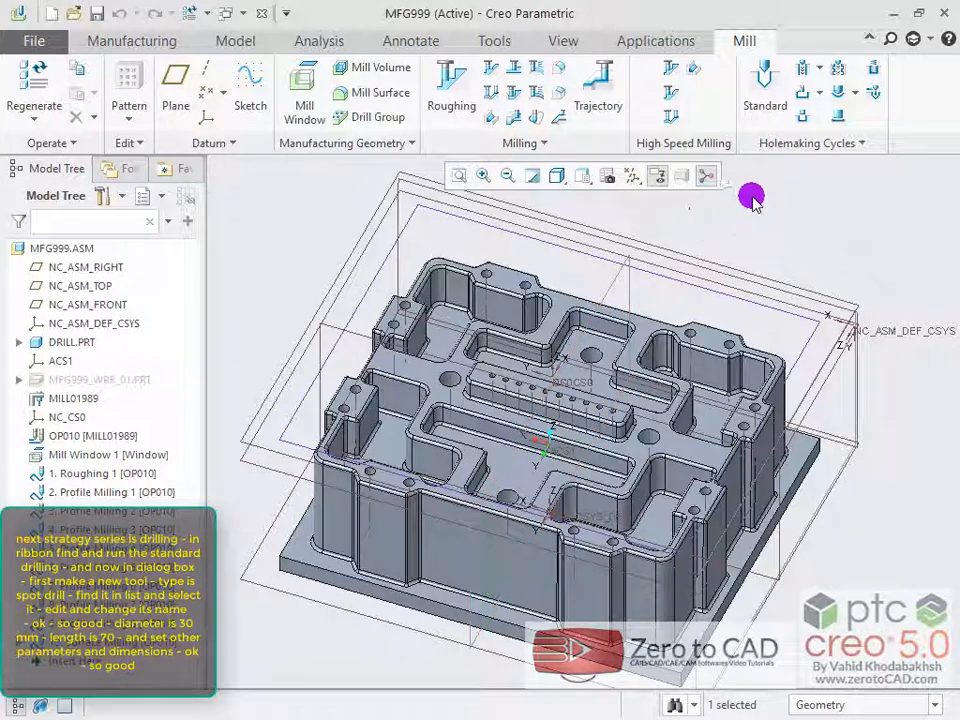
middle_drag(672, 284, 673, 300)
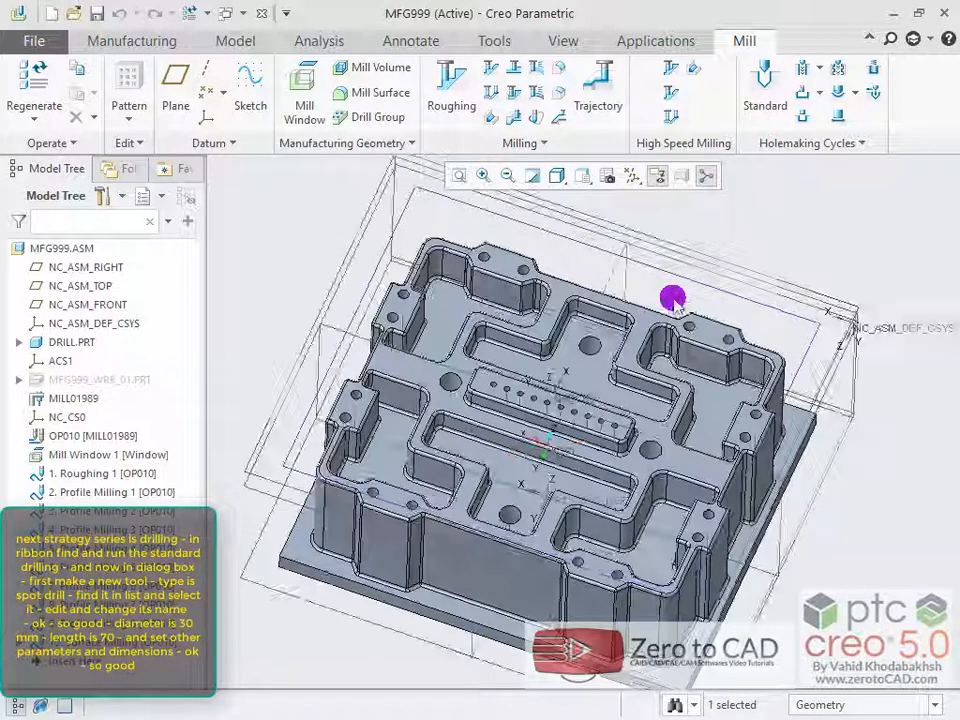
scroll(612, 414, down, 2)
scroll(617, 418, down, 1)
scroll(422, 399, down, 1)
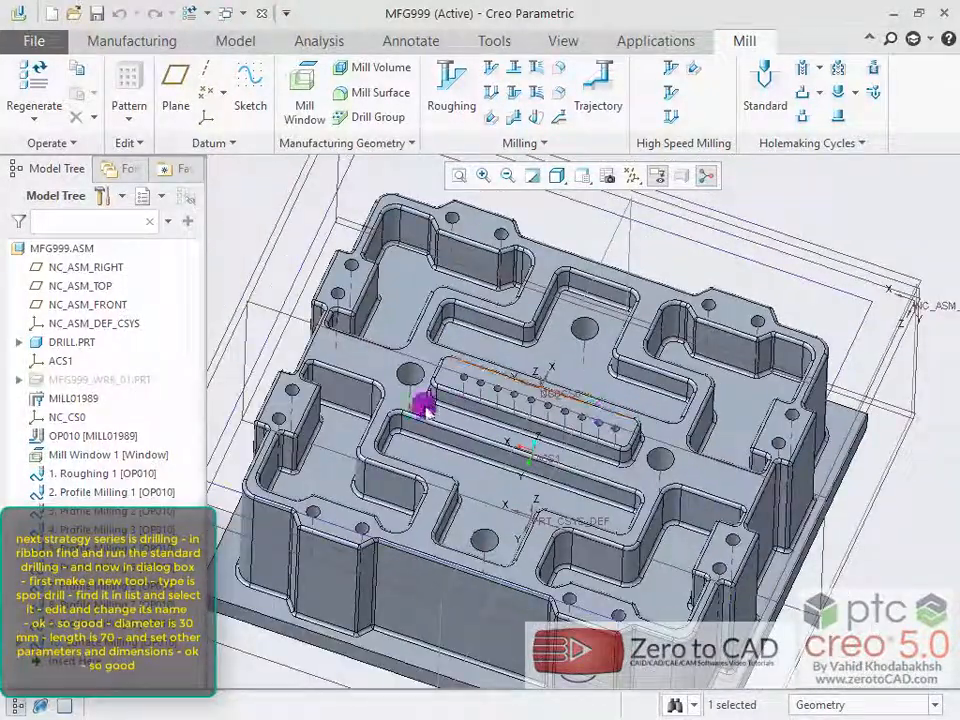
scroll(313, 407, down, 1)
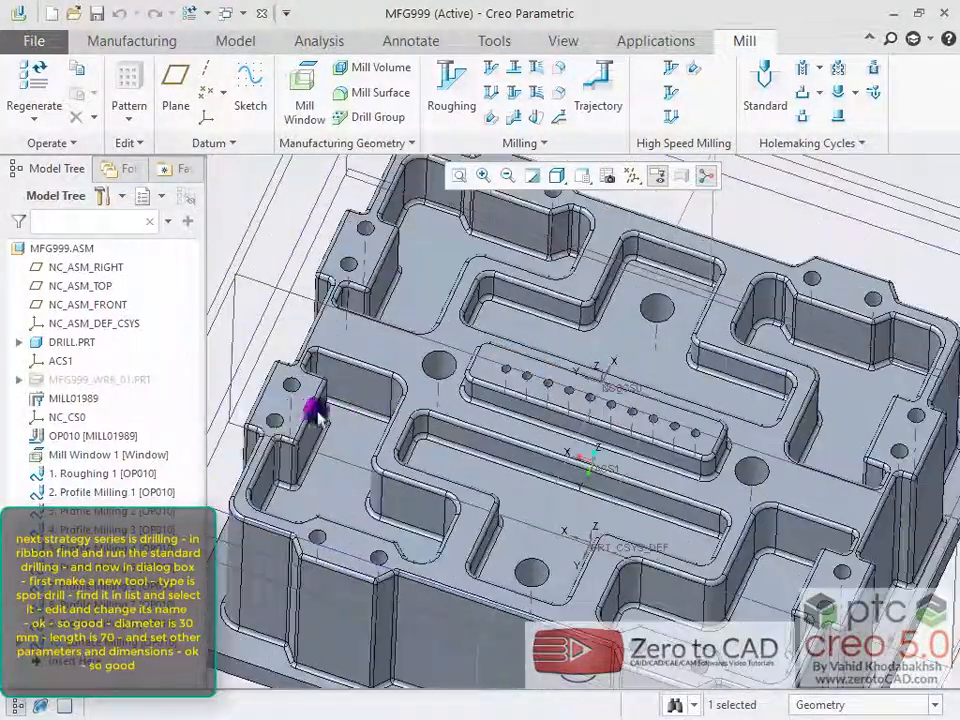
click(768, 98)
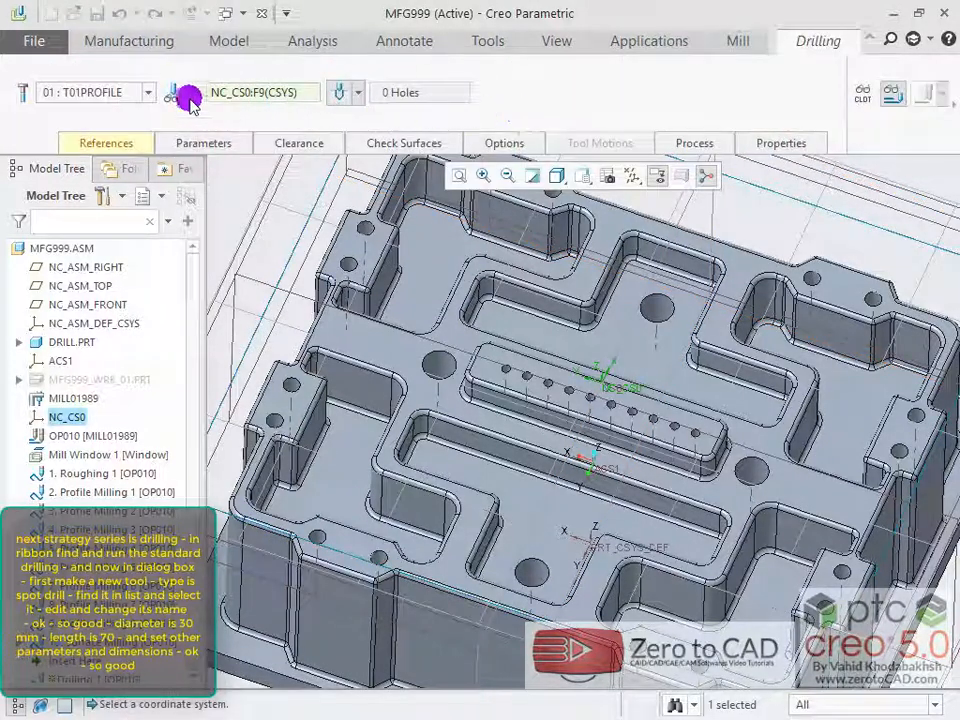
click(148, 92)
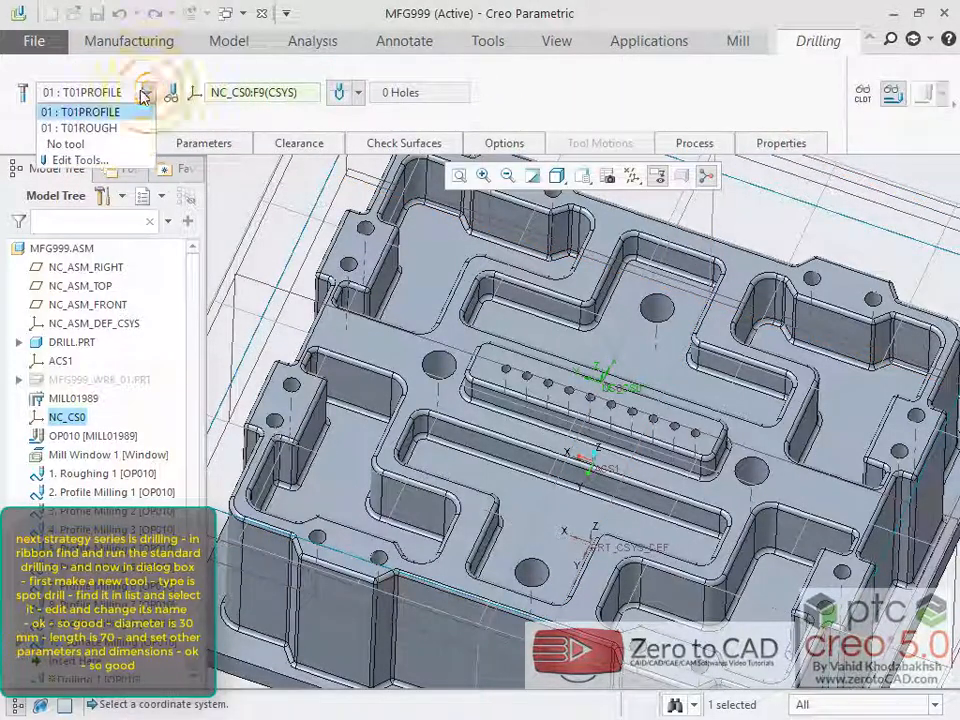
click(62, 160)
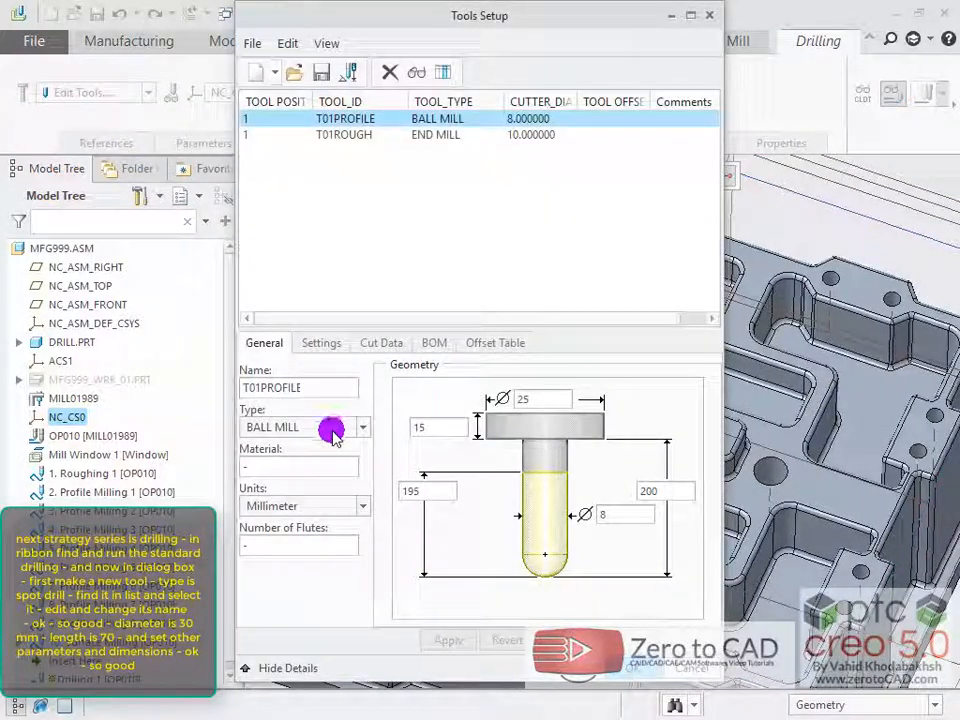
click(337, 428)
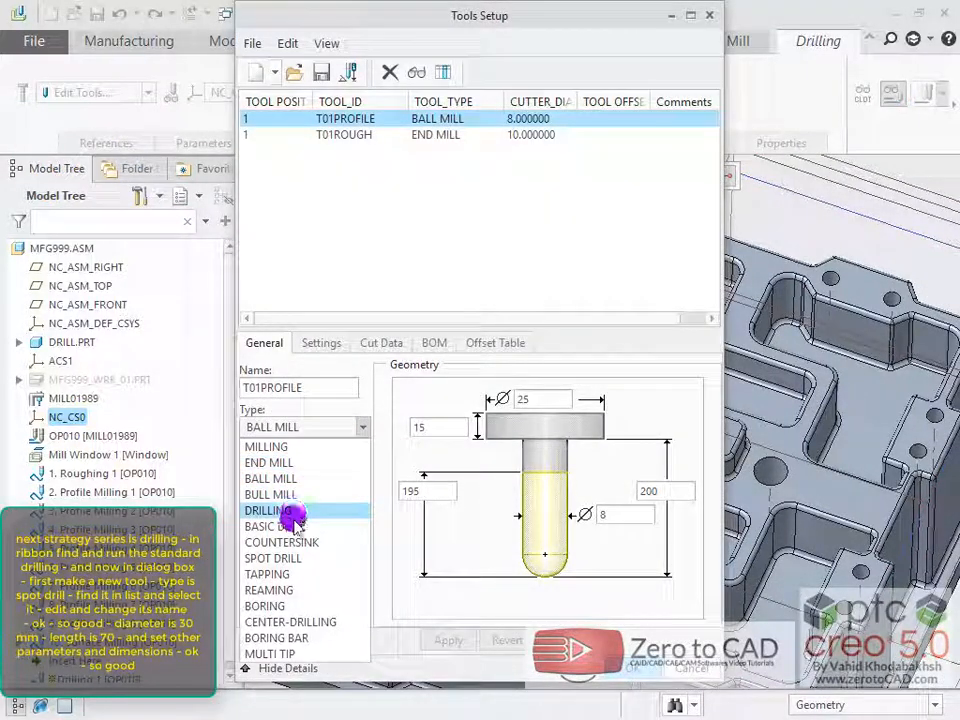
click(289, 558)
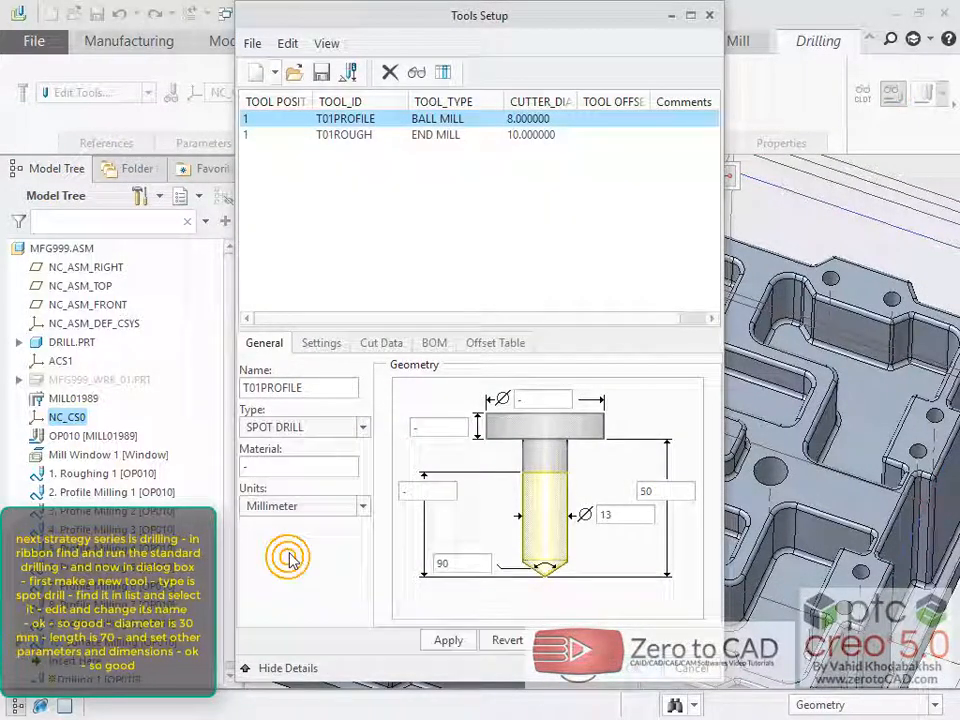
click(313, 388)
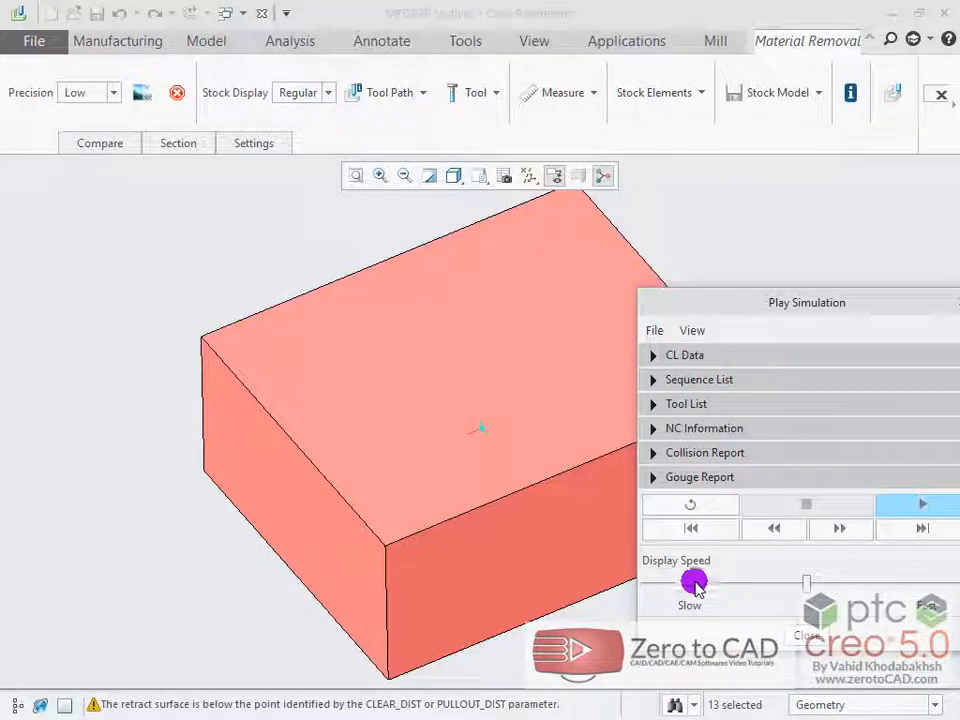
- Play the material removal simulation at a slow display speed, with the playback window moved clear of the stock
click(902, 508)
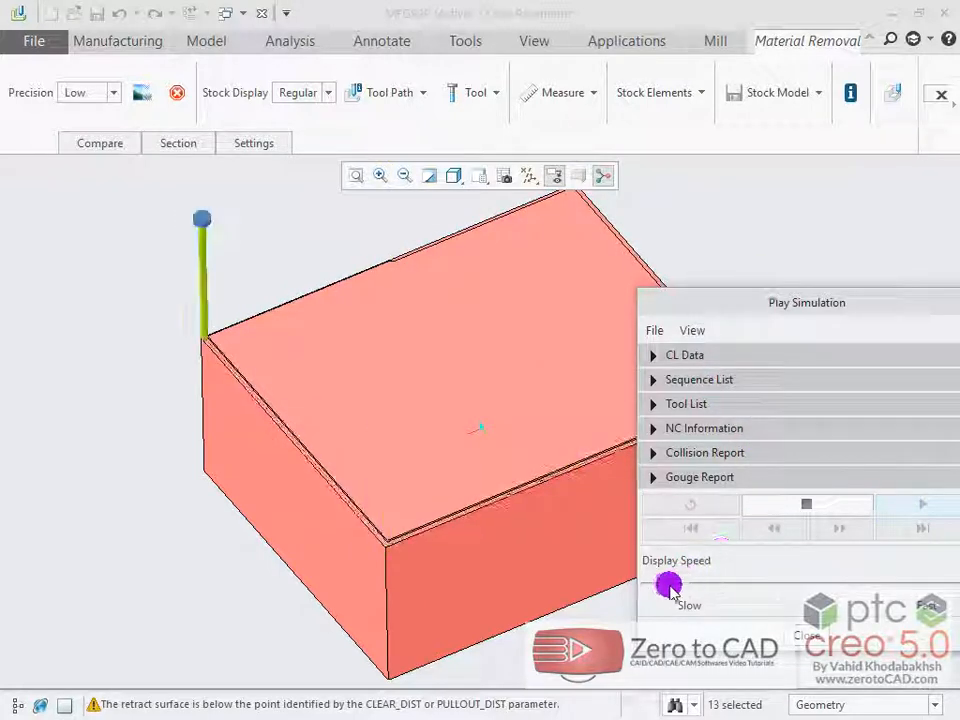
drag(669, 584, 658, 584)
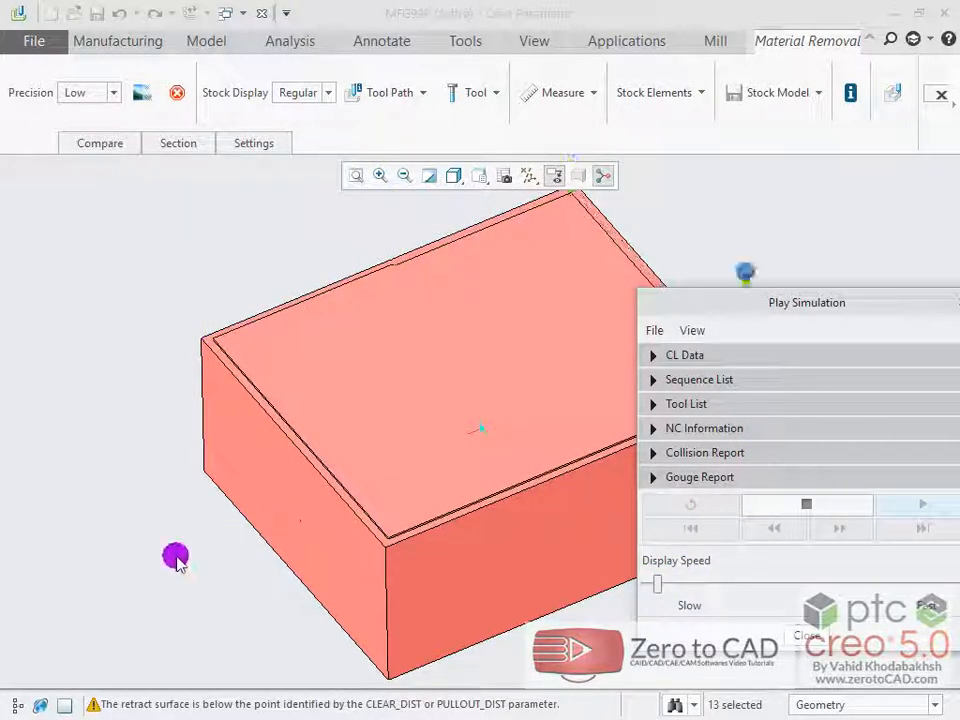
drag(734, 314, 207, 706)
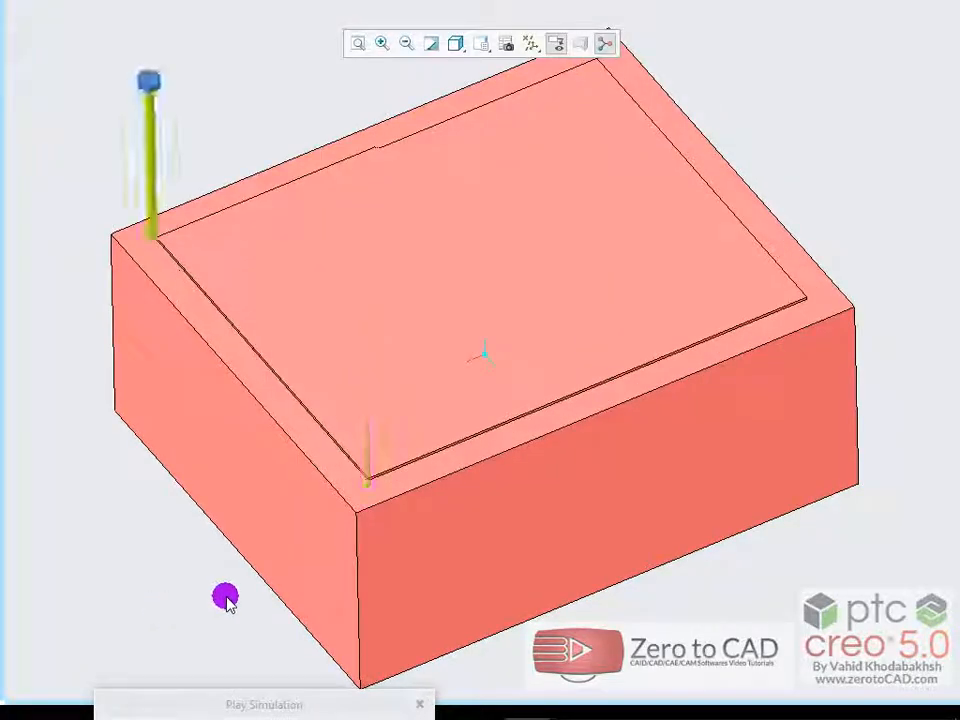
scroll(621, 484, down, 2)
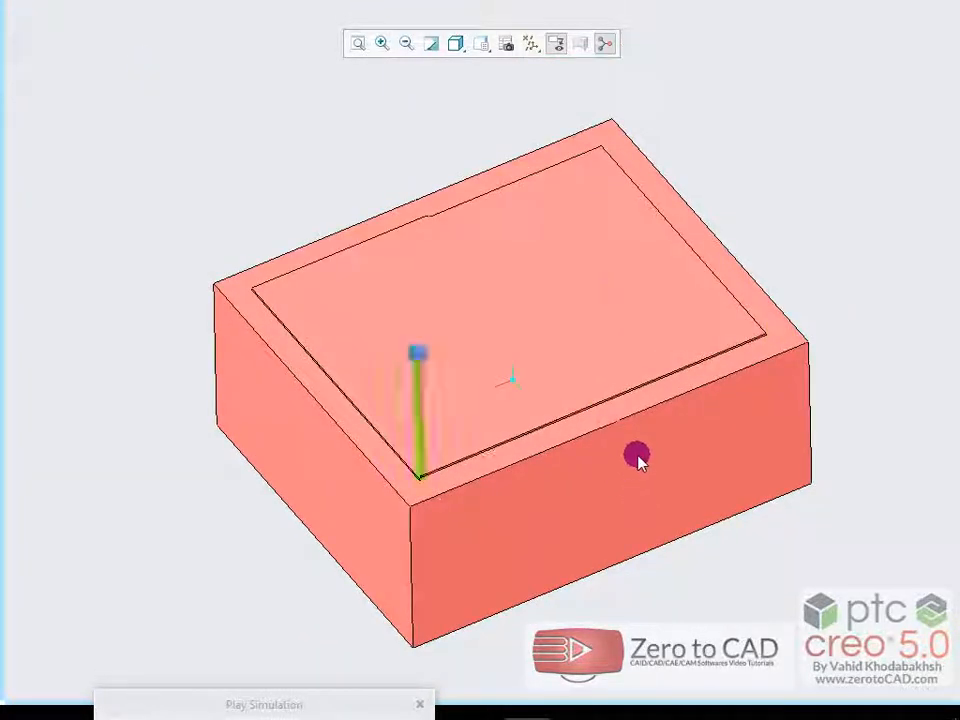
mouse_move(653, 401)
shift+middle_down()
mouse_move(641, 375)
mouse_move(639, 387)
shift+middle_up()
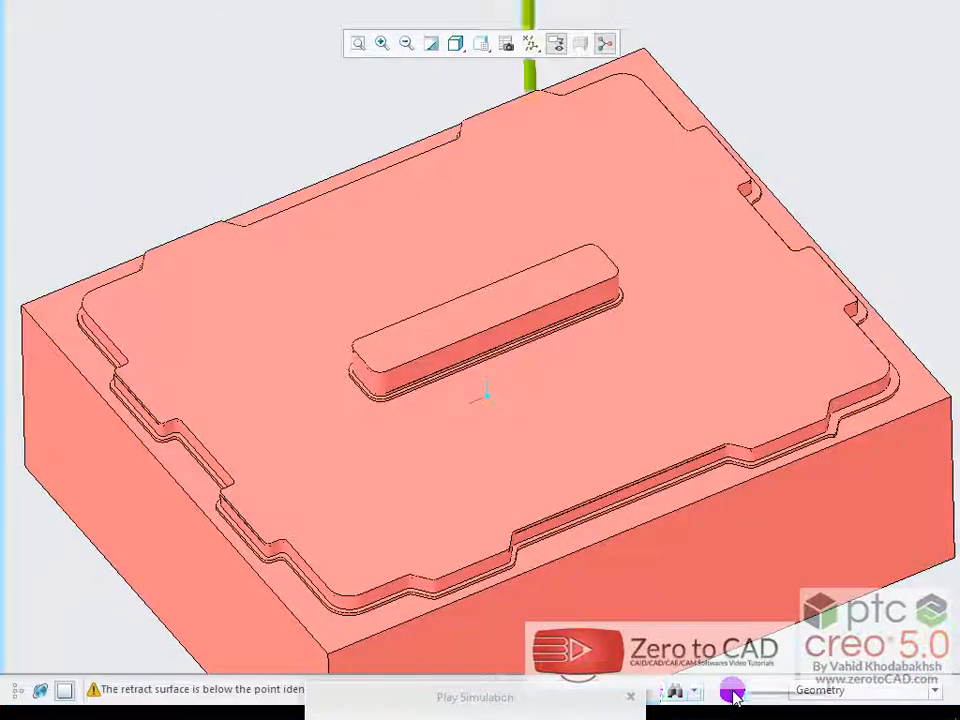
- Adjust the display speed of the running material removal simulation and move the playback window clear of the stock again
drag(526, 697, 476, 369)
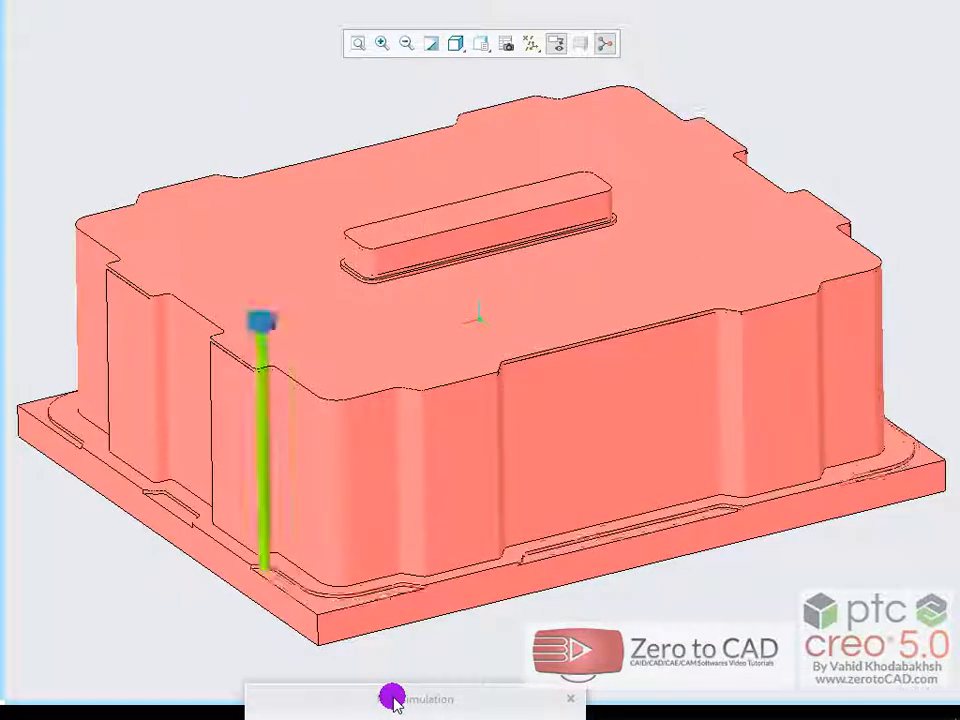
drag(396, 701, 398, 416)
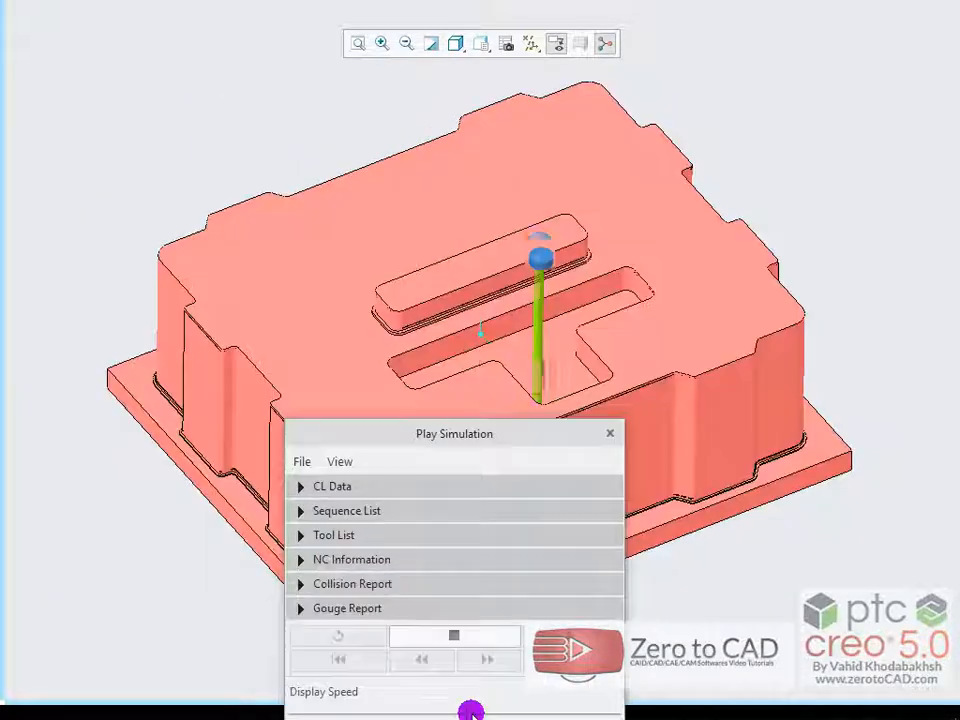
drag(471, 711, 483, 712)
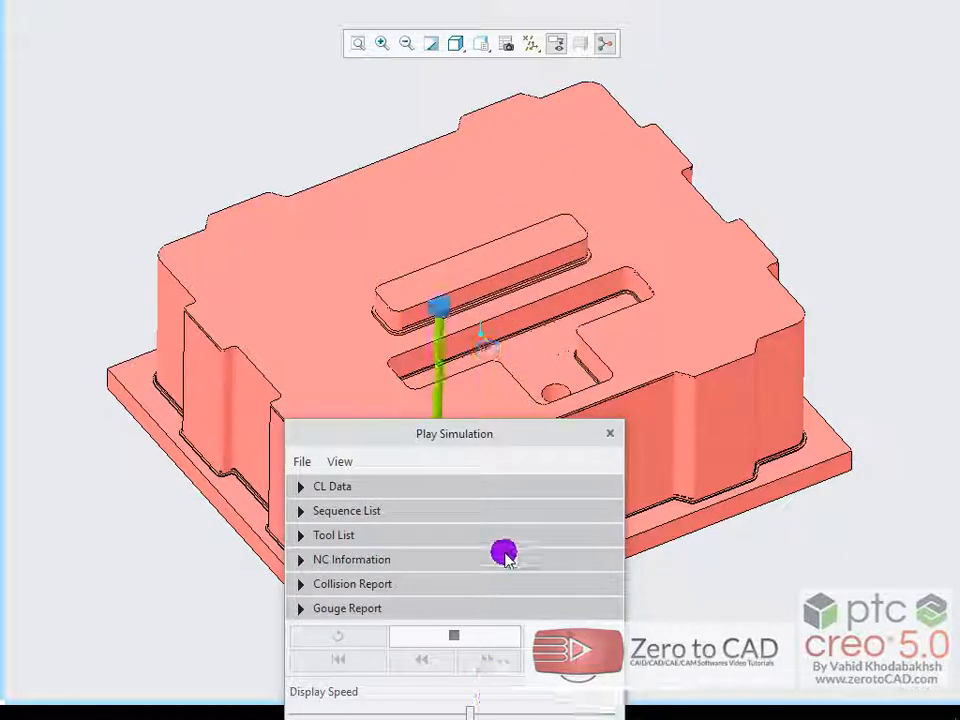
drag(452, 433, 456, 514)
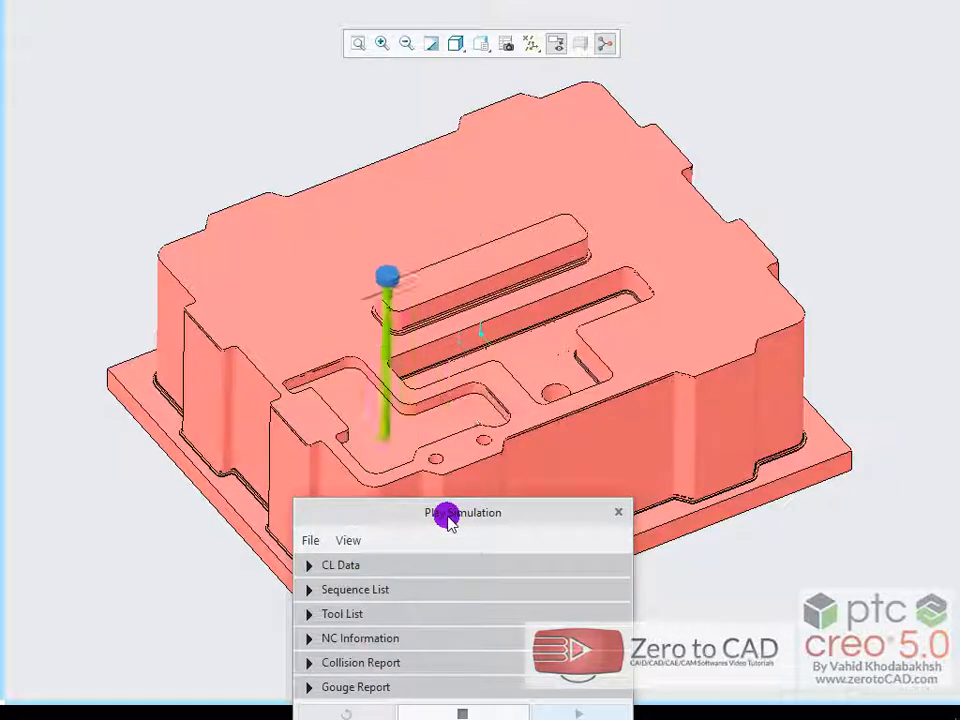
drag(448, 520, 443, 712)
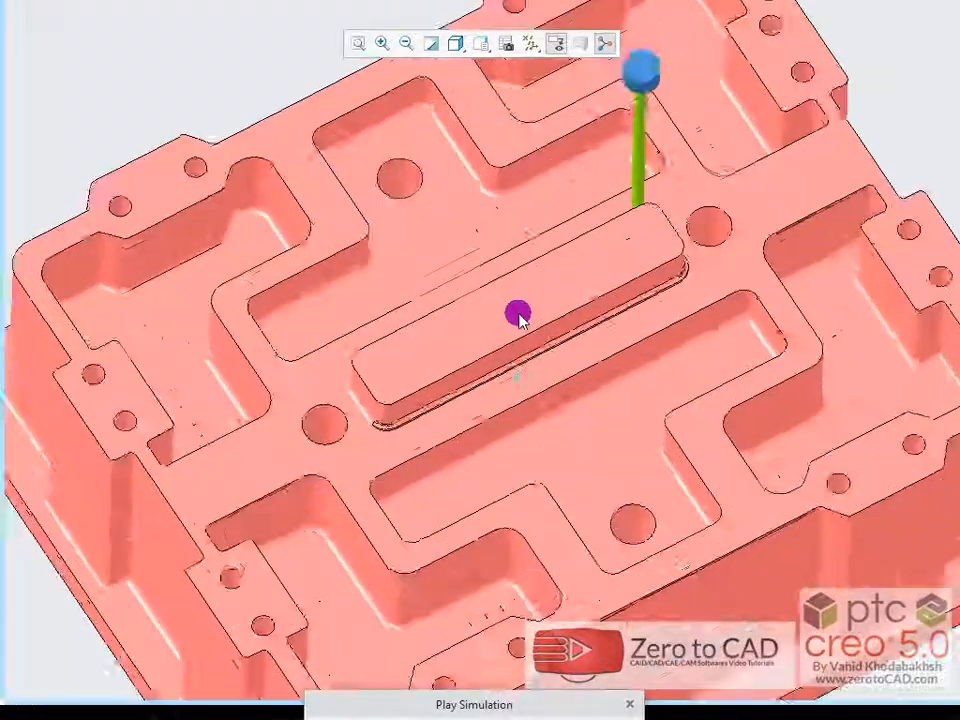
- Examine the simulated pockets, walls and the drilling of the small hole row on the central rib
scroll(514, 315, up, 3)
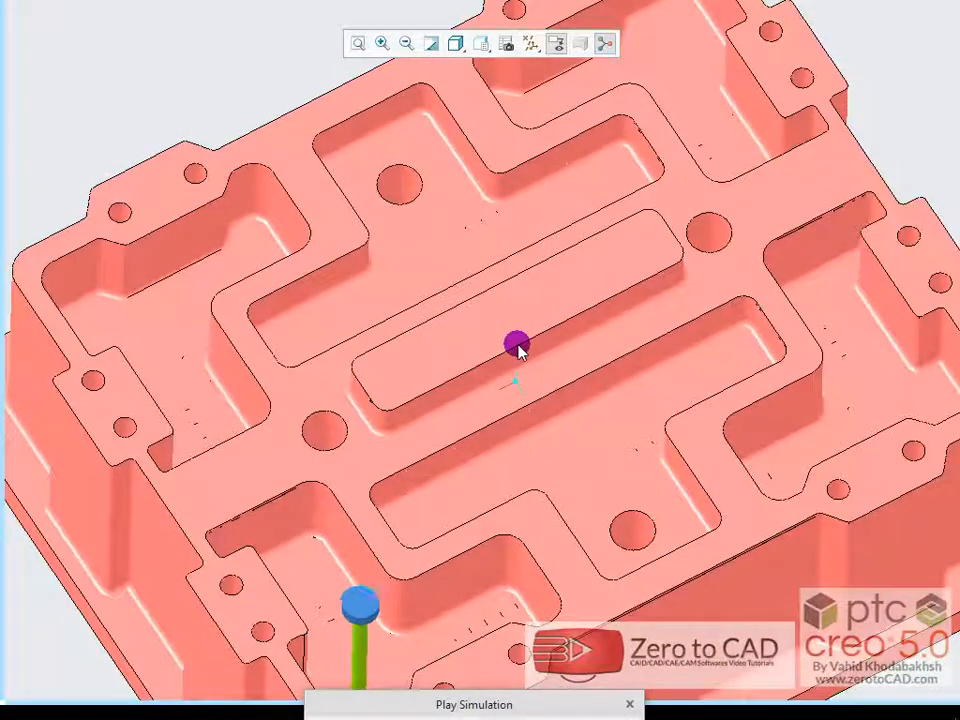
scroll(518, 345, down, 3)
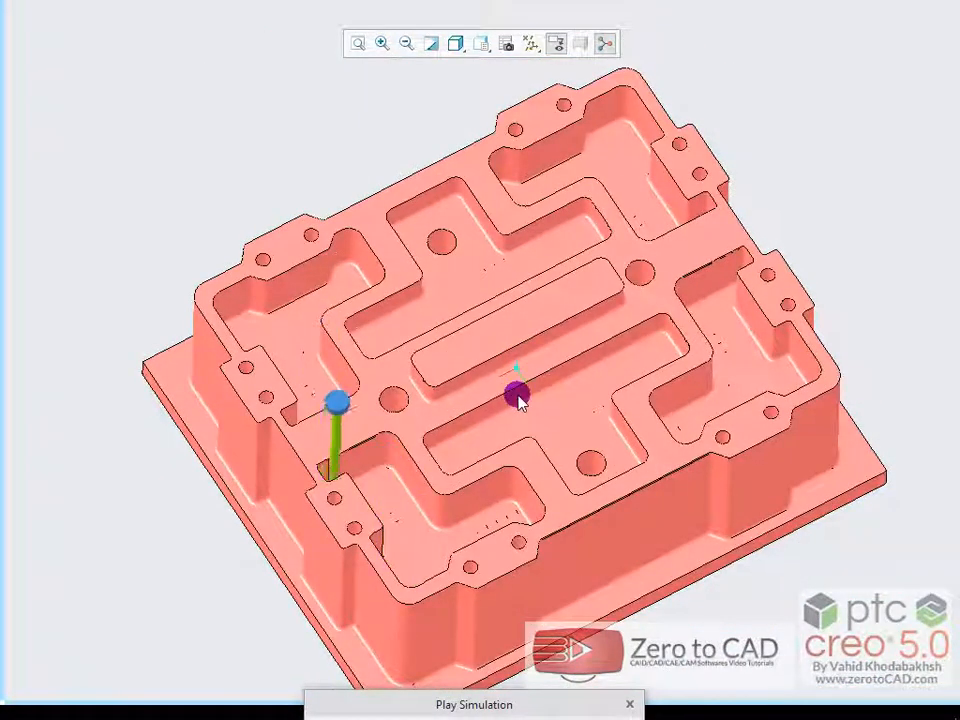
middle_drag(513, 395, 547, 380)
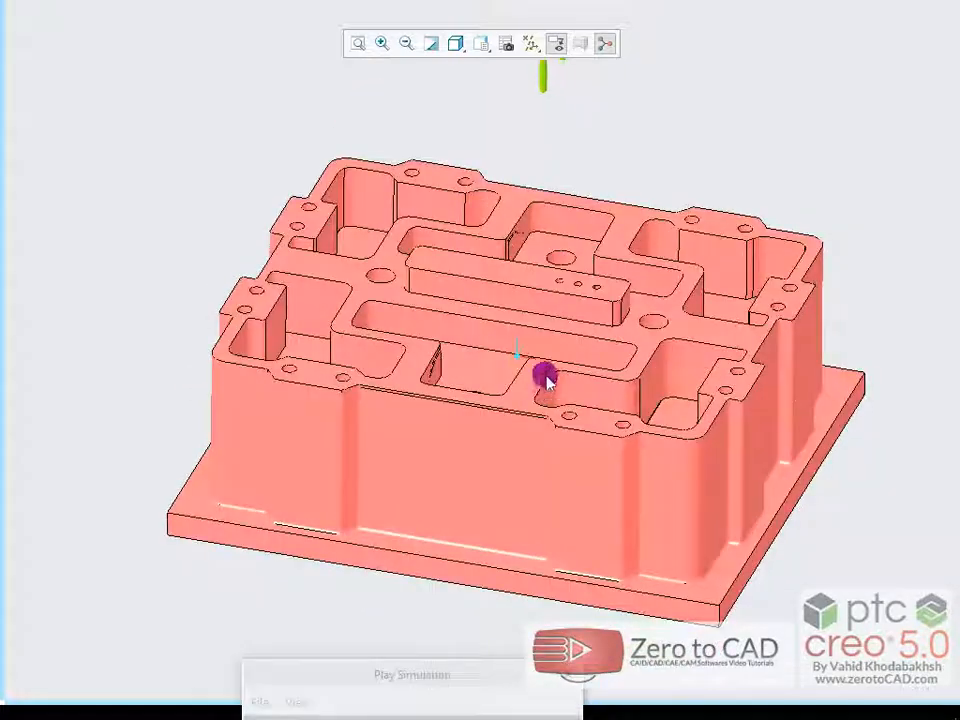
scroll(518, 228, up, 3)
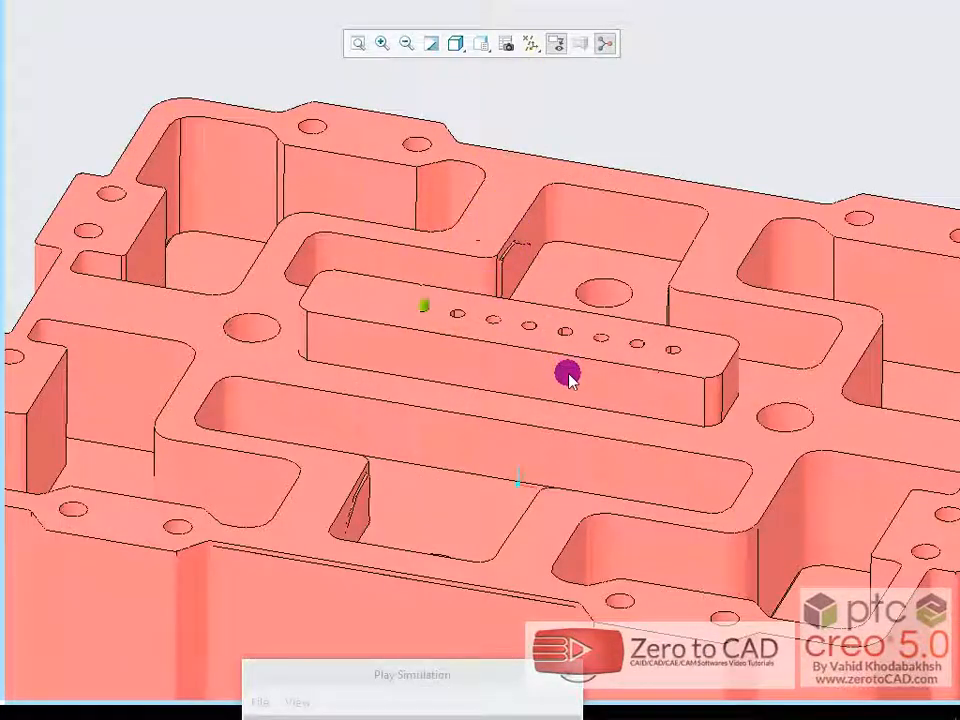
scroll(540, 372, down, 3)
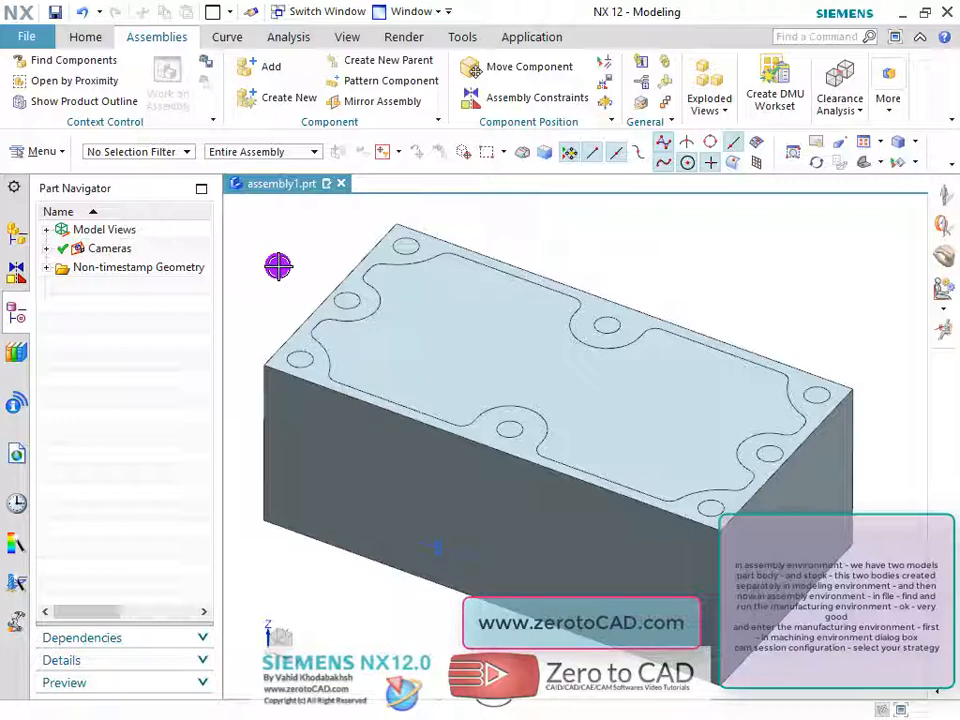
- Switch to NX and hide the drilling stock component of assembly1, keeping the drilling 01 component shown
click(15, 231)
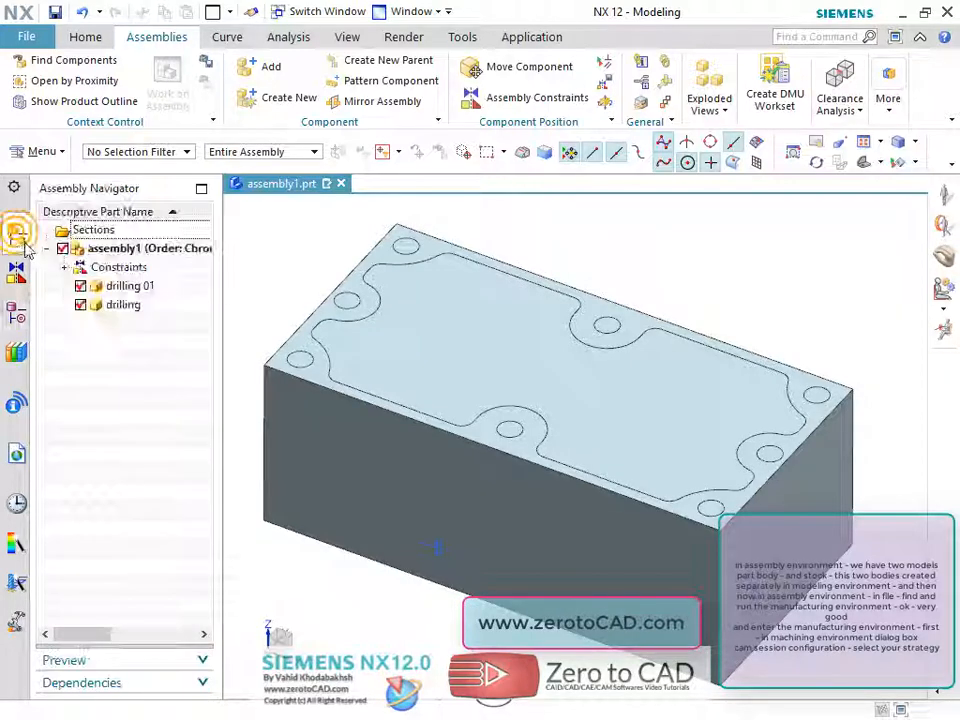
click(80, 286)
click(80, 286)
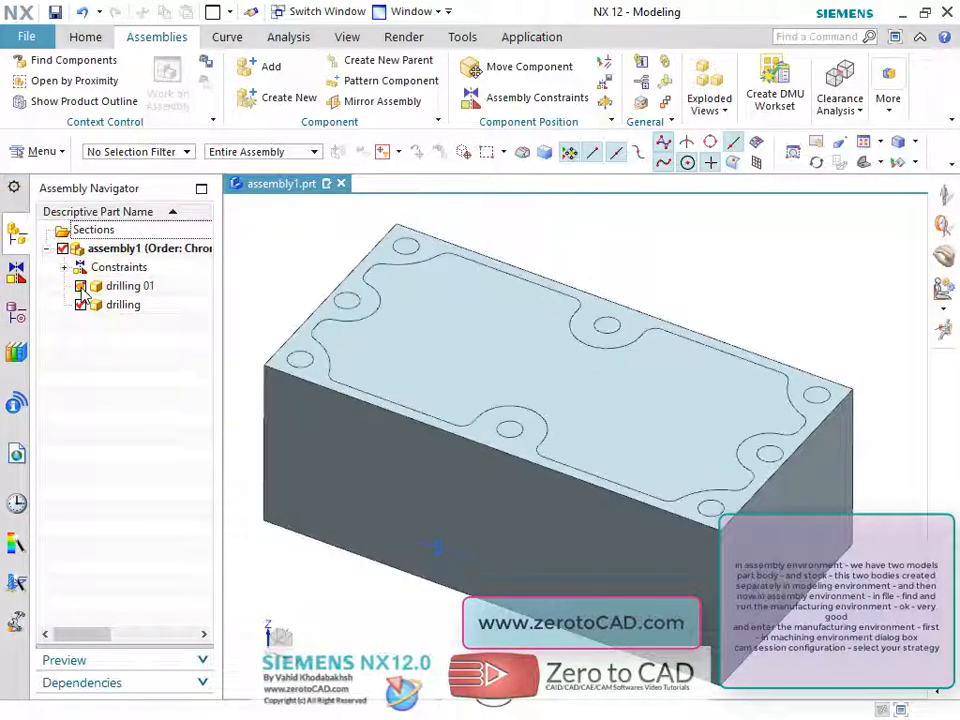
click(81, 305)
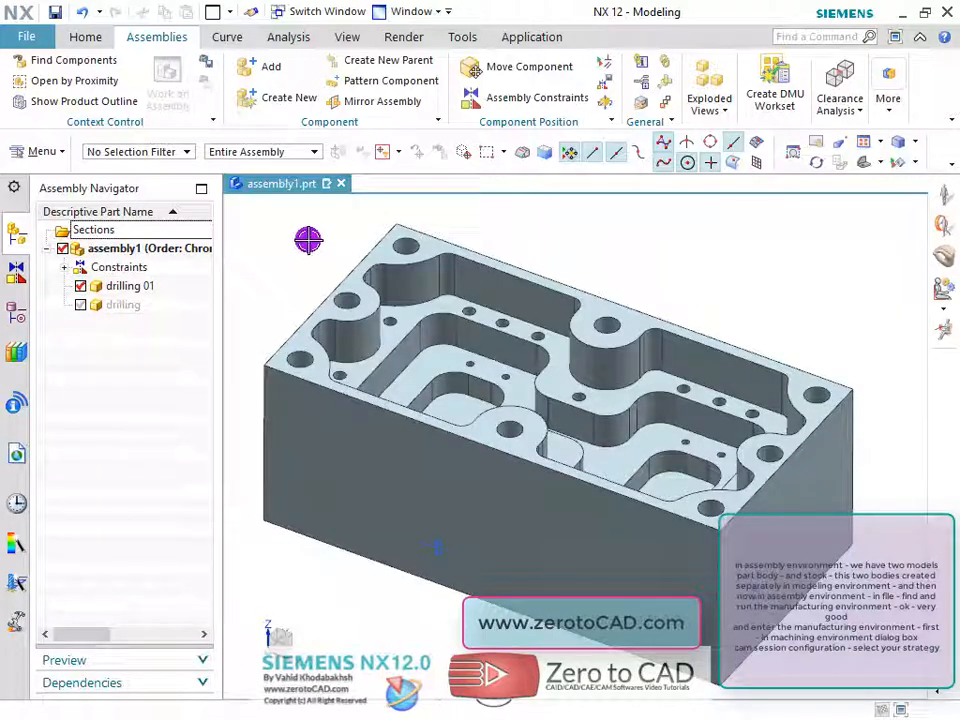
middle_drag(308, 240, 366, 334)
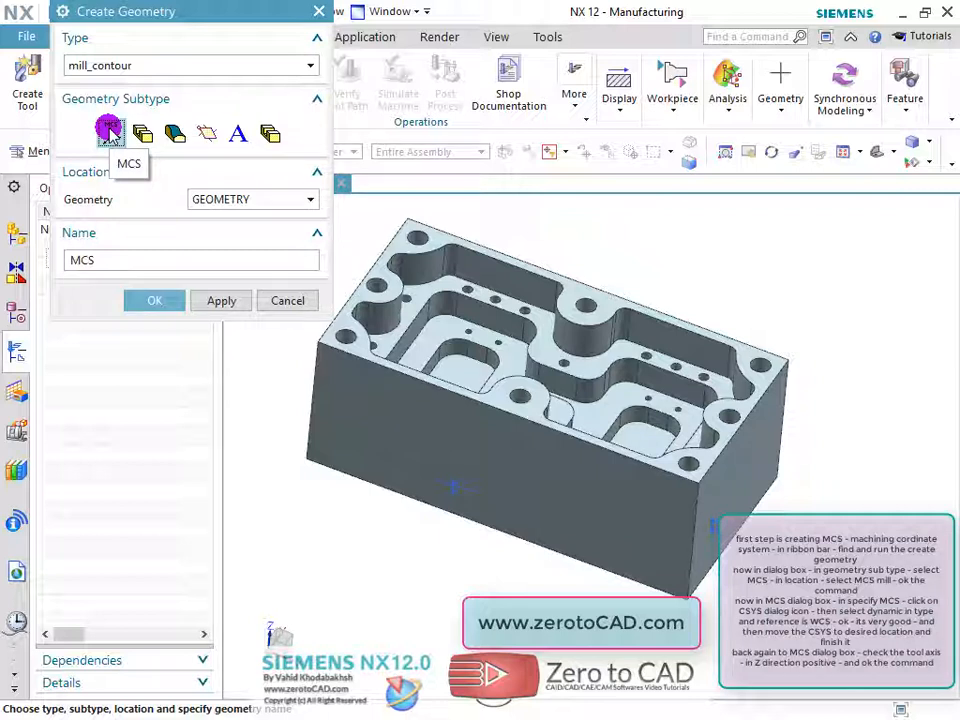
- Create a machining coordinate system named MCS of type mill_contour, located under MCS_MILL
click(203, 202)
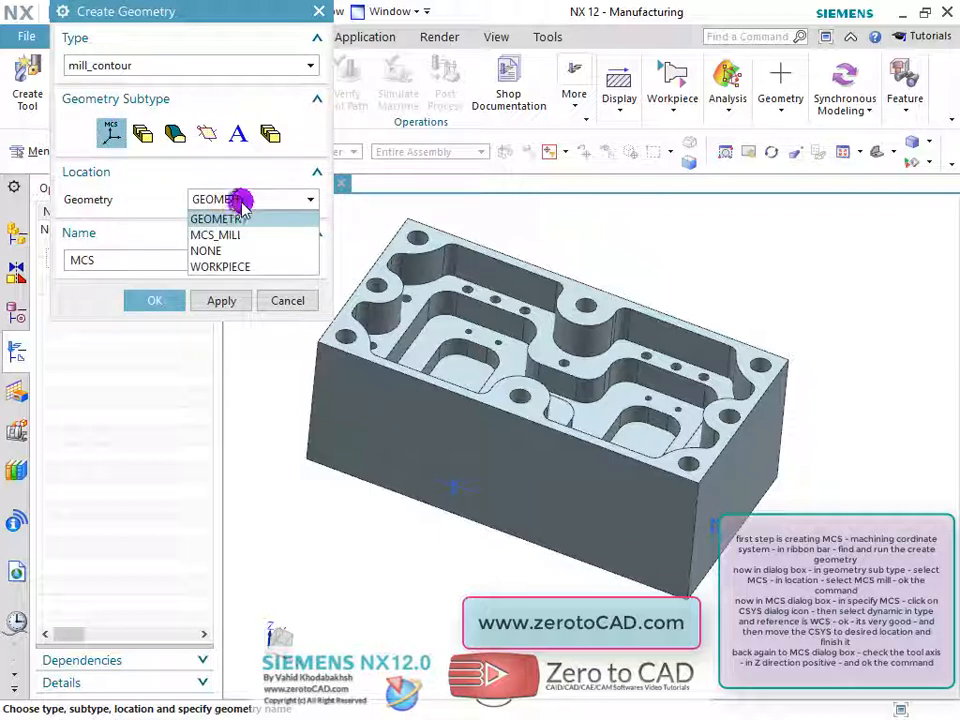
click(220, 236)
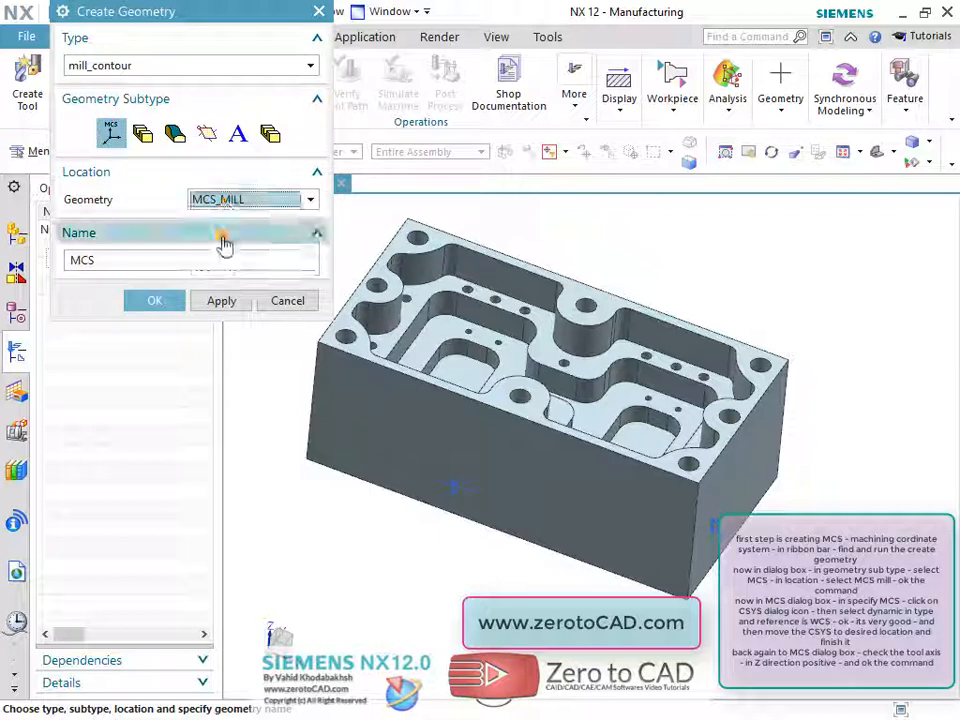
click(152, 300)
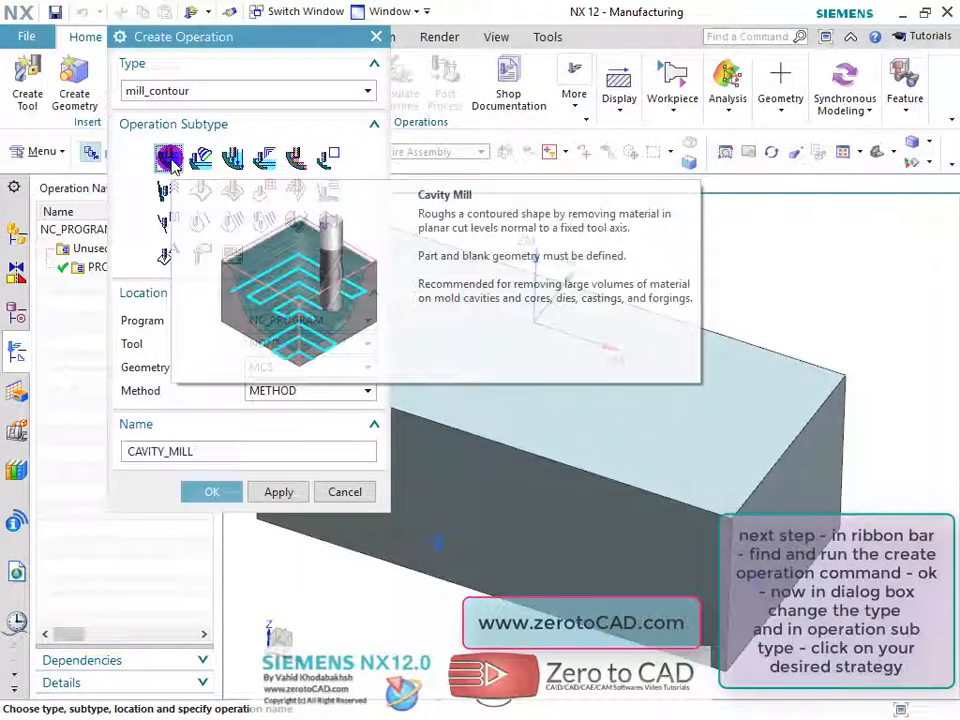
- Create the CAVITY_MILL operation in NC_PROGRAM with geometry WORKPIECE_175353 and method MILL_ROUGH
click(295, 319)
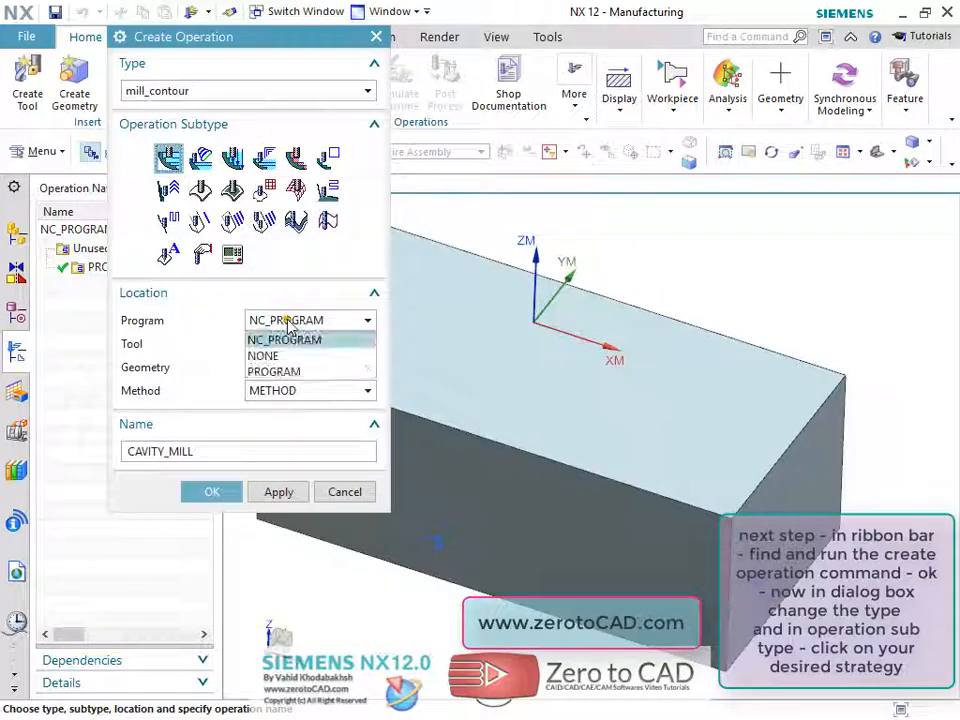
click(288, 326)
click(285, 366)
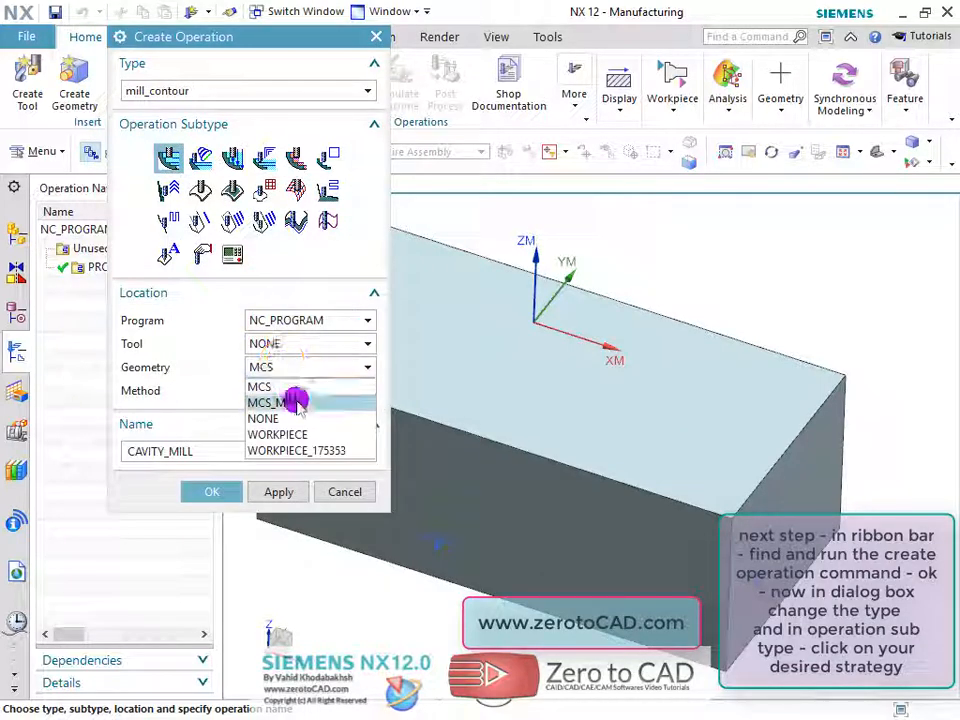
click(304, 450)
click(280, 390)
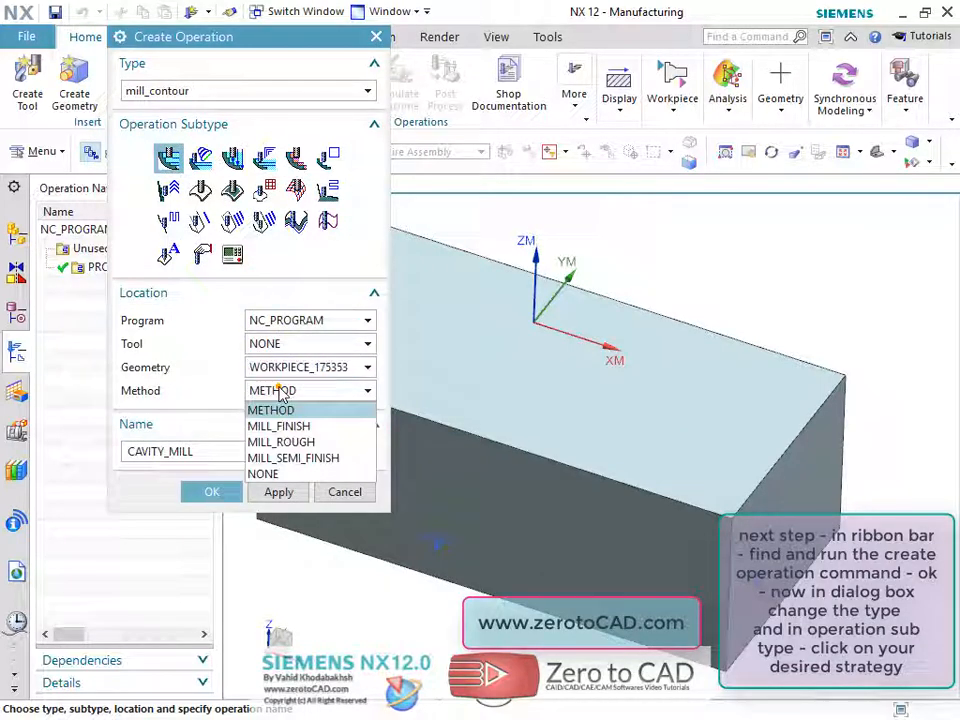
click(282, 442)
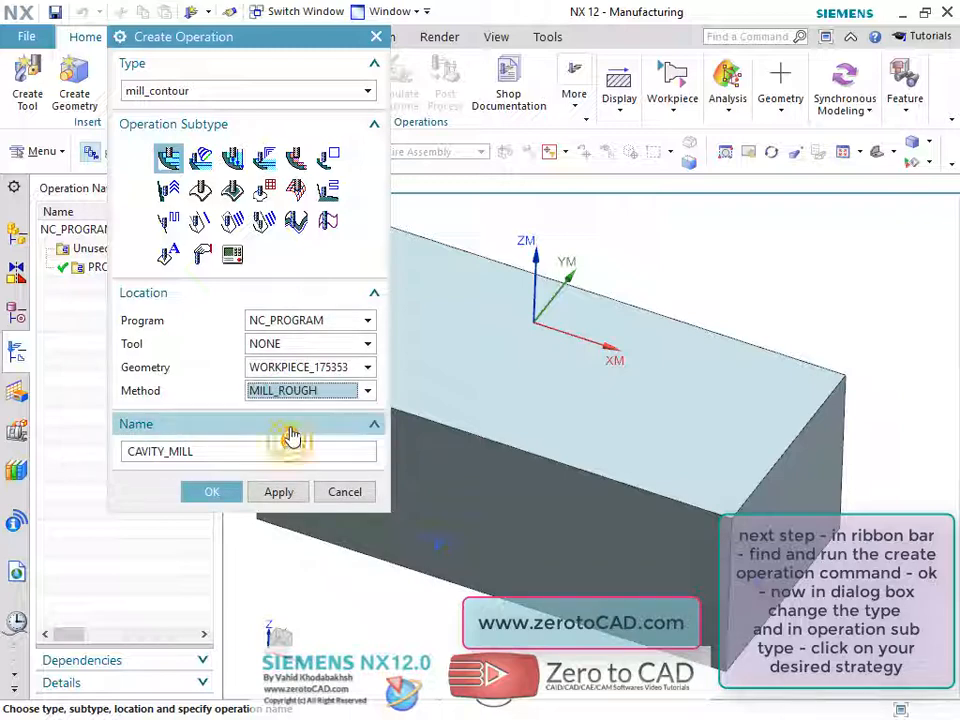
click(222, 490)
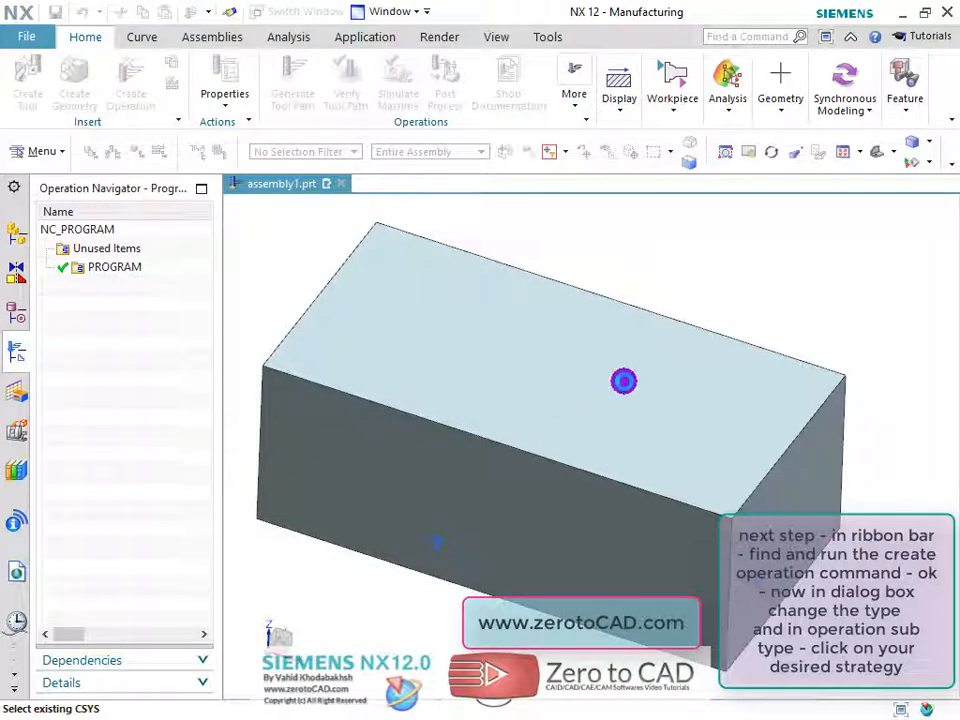
- Hide the drilling stock component, keep drilling 01 shown, and examine the pockets and holes of the part
scroll(696, 311, down, 2)
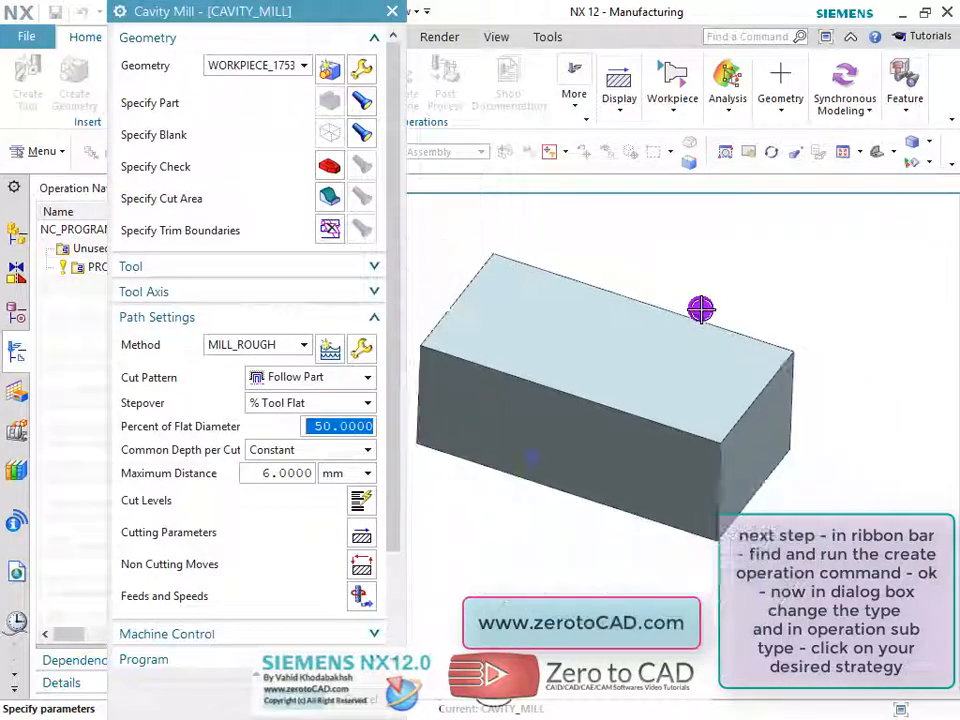
click(12, 233)
click(80, 286)
click(80, 305)
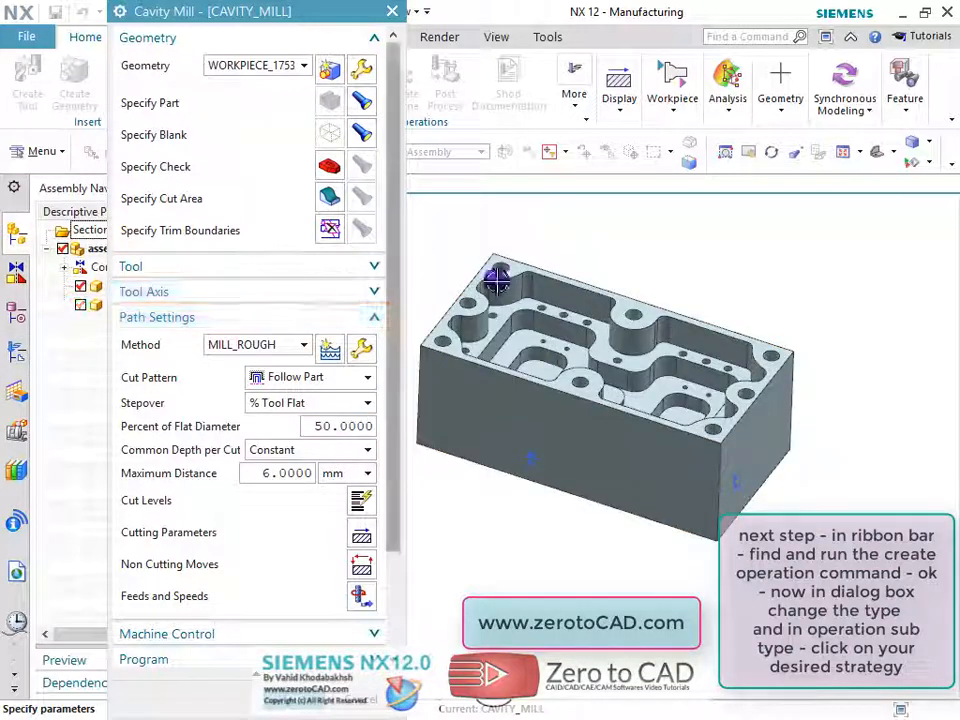
middle_drag(497, 282, 561, 300)
scroll(514, 294, up, 3)
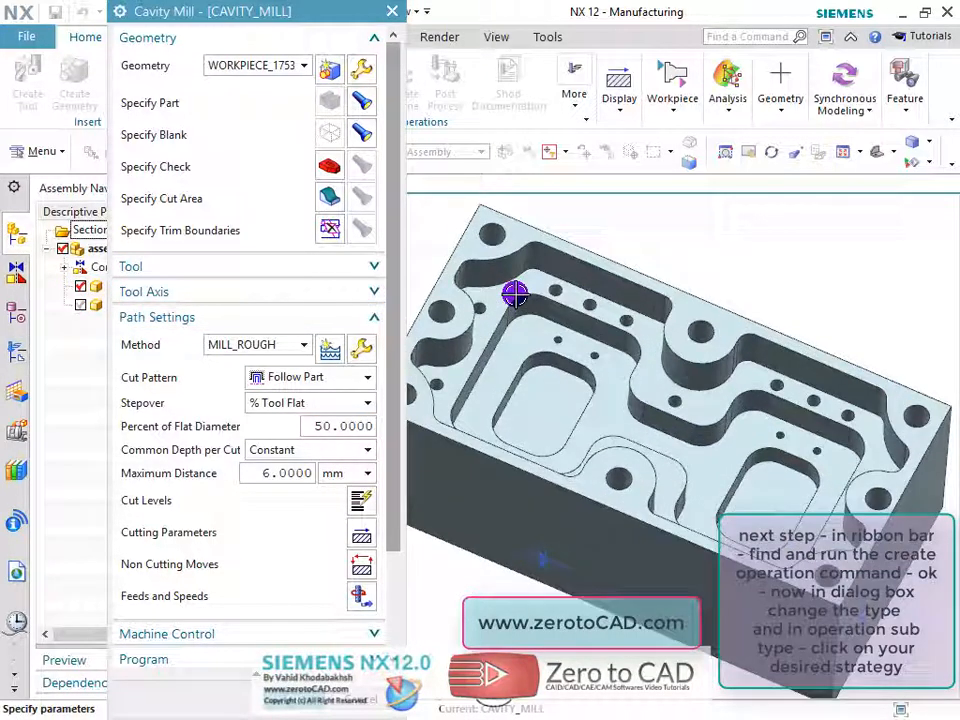
scroll(578, 258, down, 2)
scroll(660, 235, down, 1)
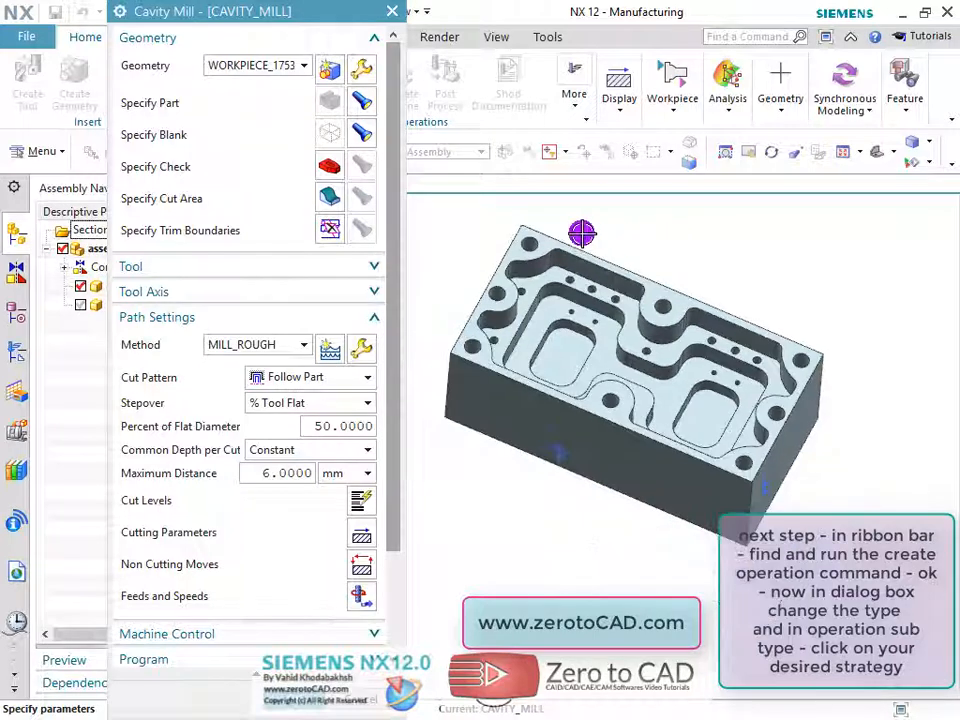
scroll(581, 233, up, 1)
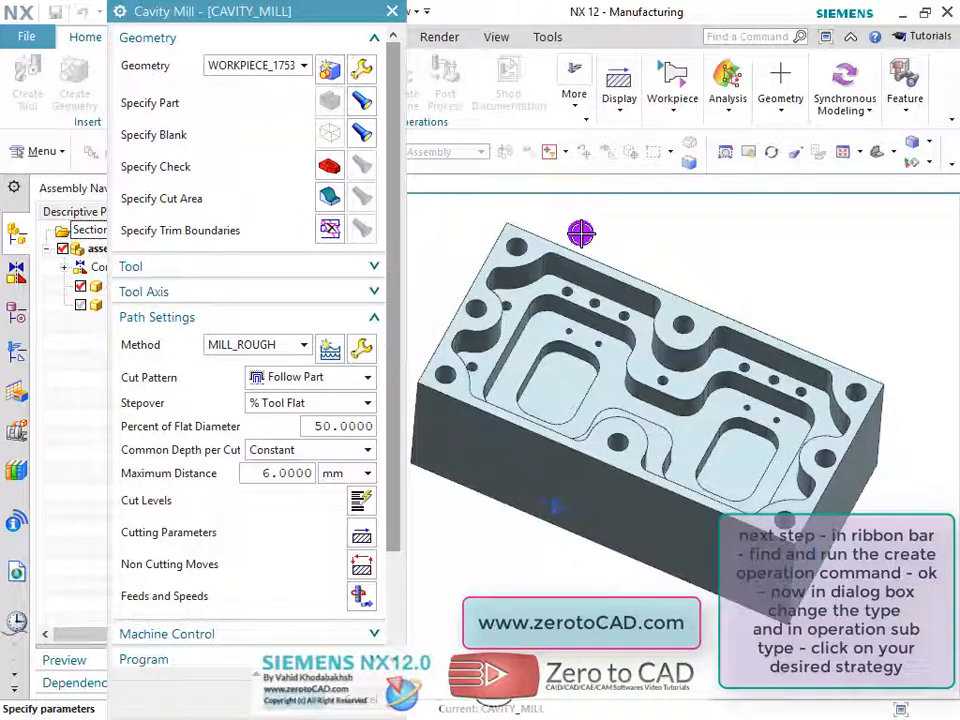
- Create a new mill_contour tool named MILL under GENERIC_MACHINE for the cavity mill operation and open its parameters
click(220, 266)
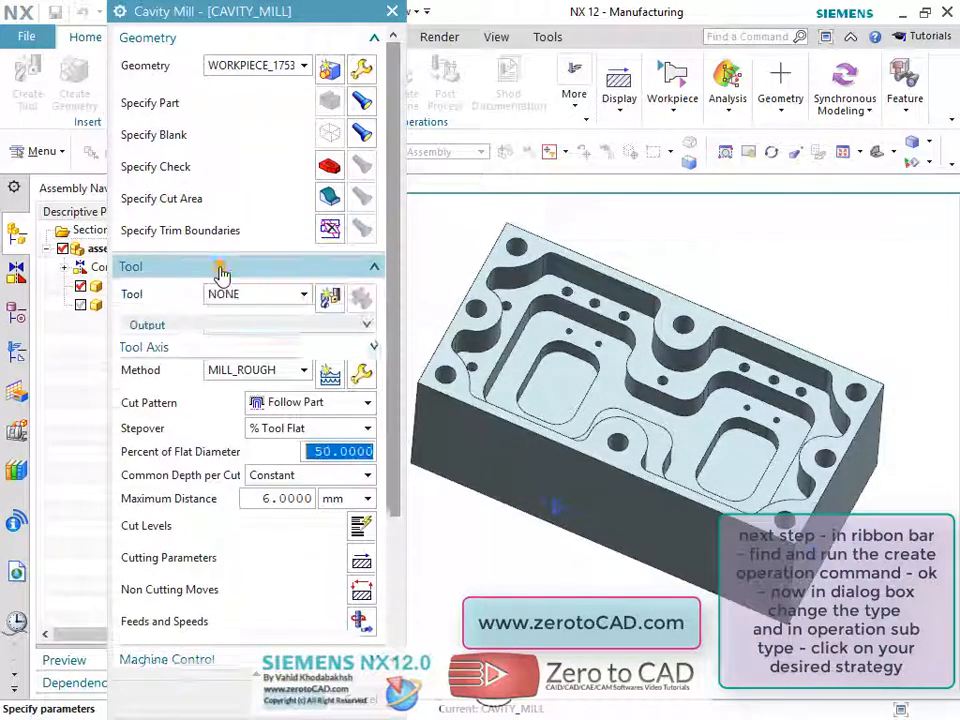
click(327, 297)
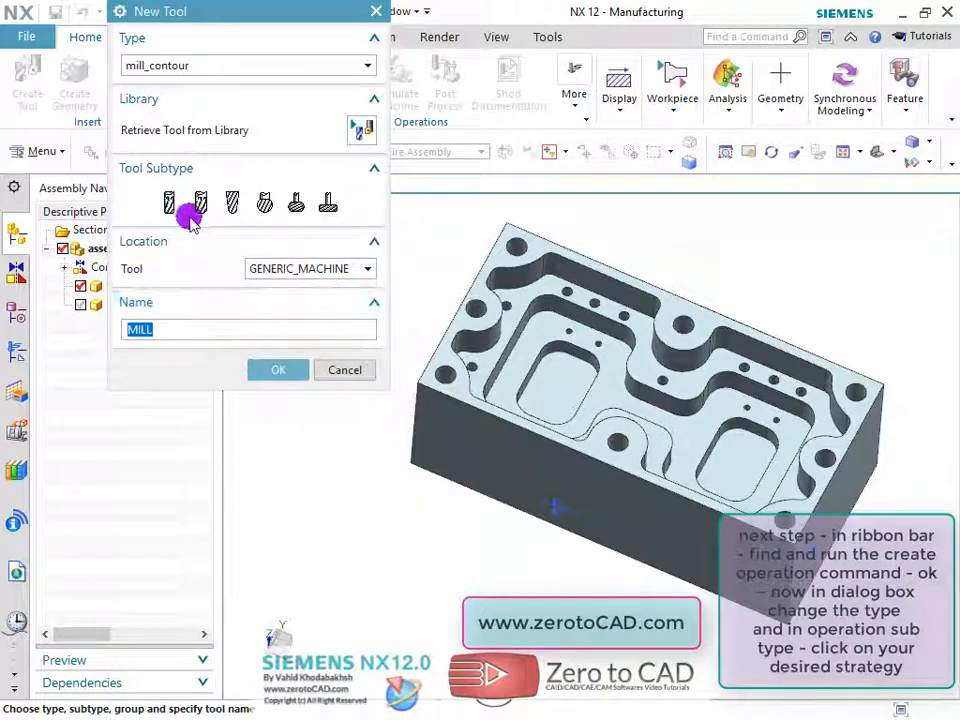
click(282, 369)
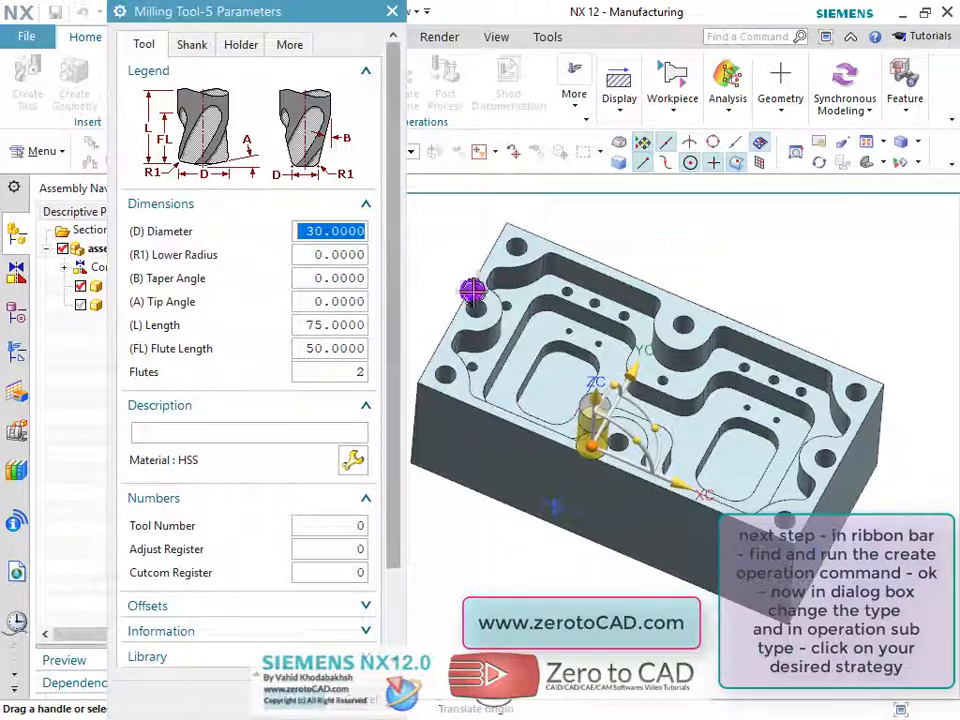
middle_drag(597, 307, 590, 285)
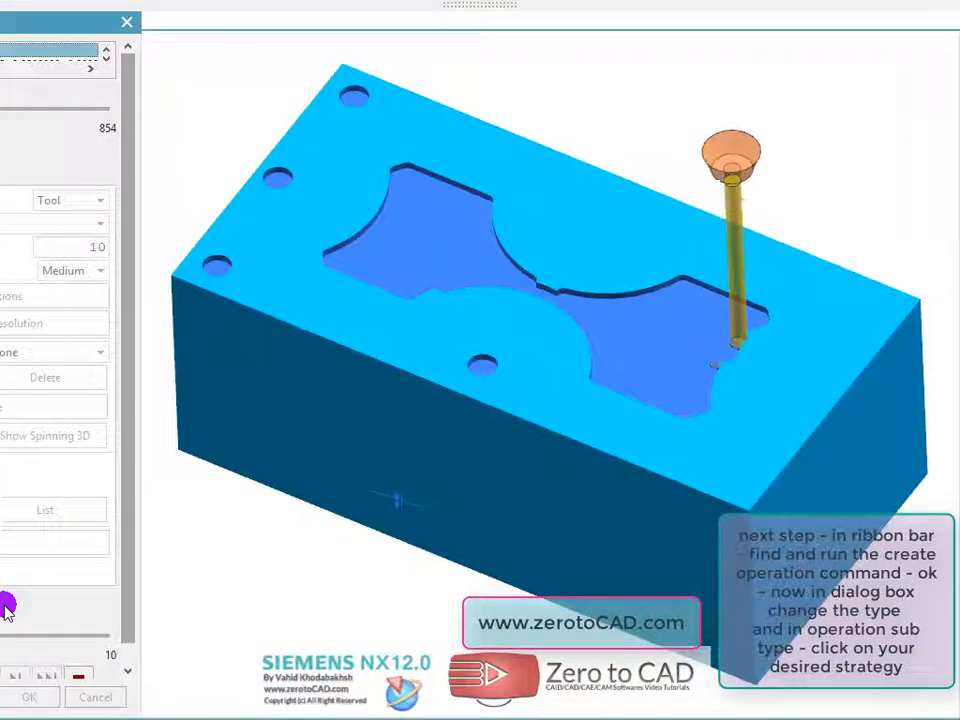